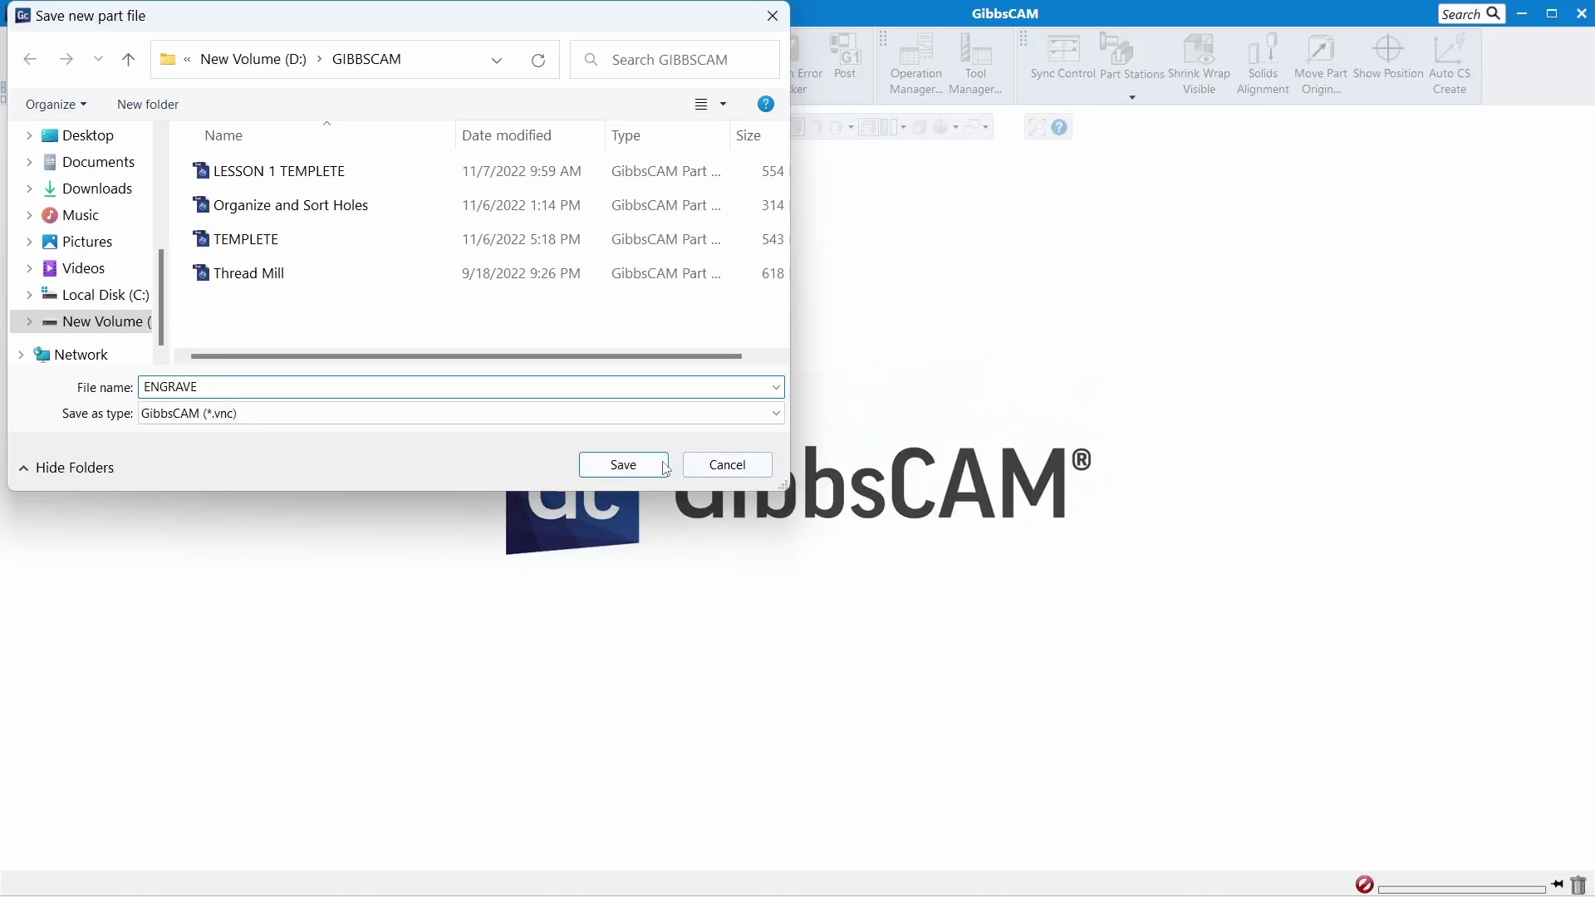
Step: Save the new part file as ENGRAVE and create a rectangle 4 in X by 2 in Y starting at X 0, Y 0
{"action": "left_click", "coordinate": [608, 470]}
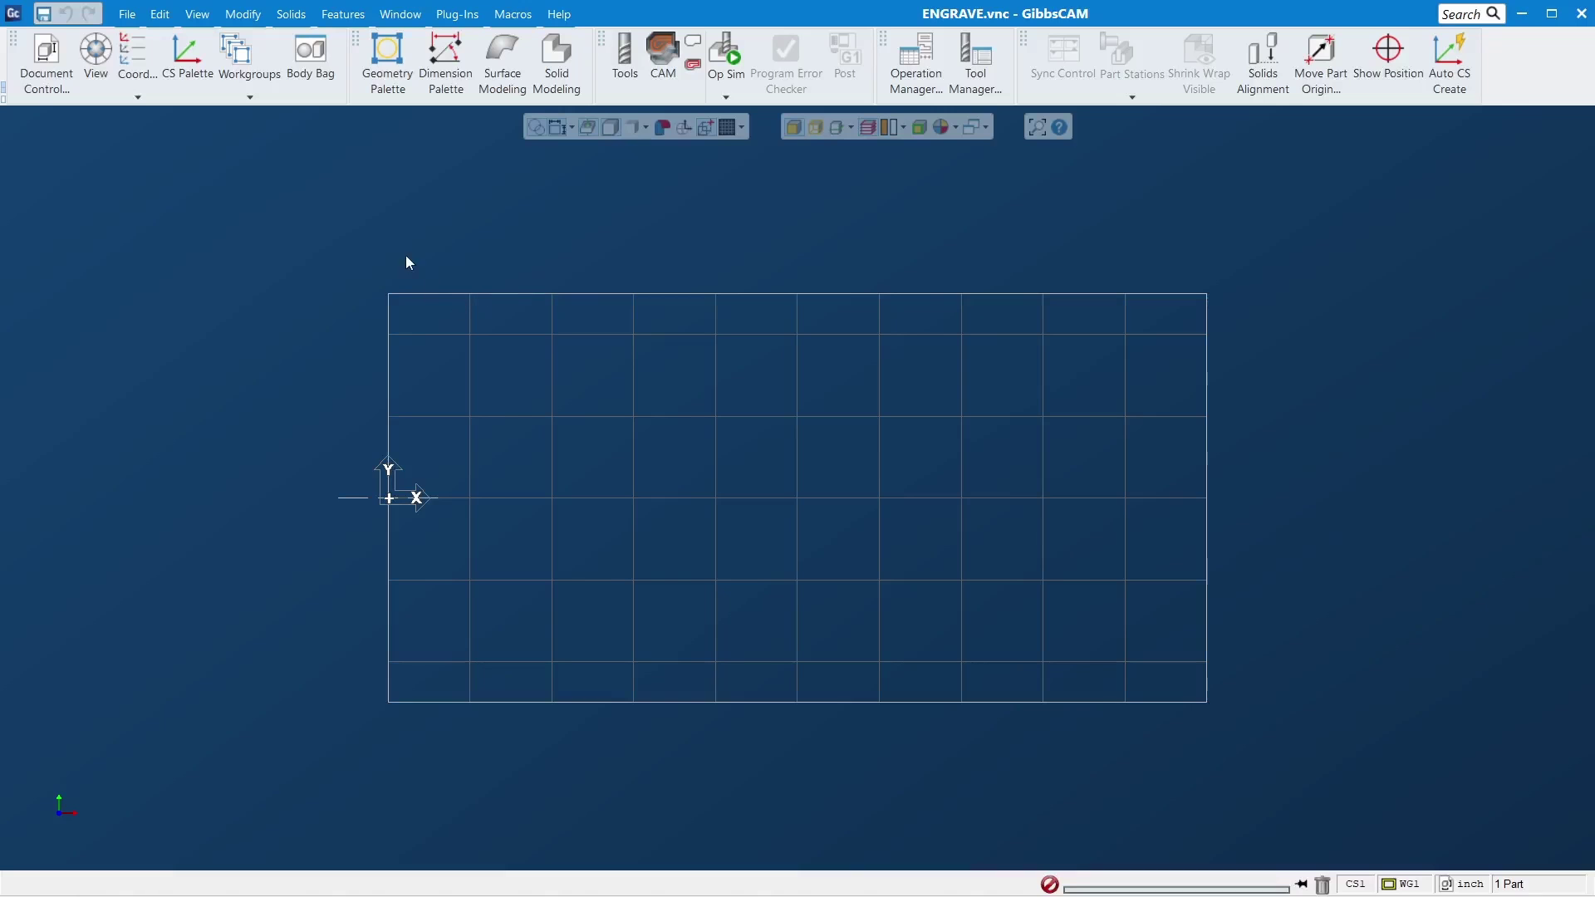
{"action": "left_click", "coordinate": [391, 79]}
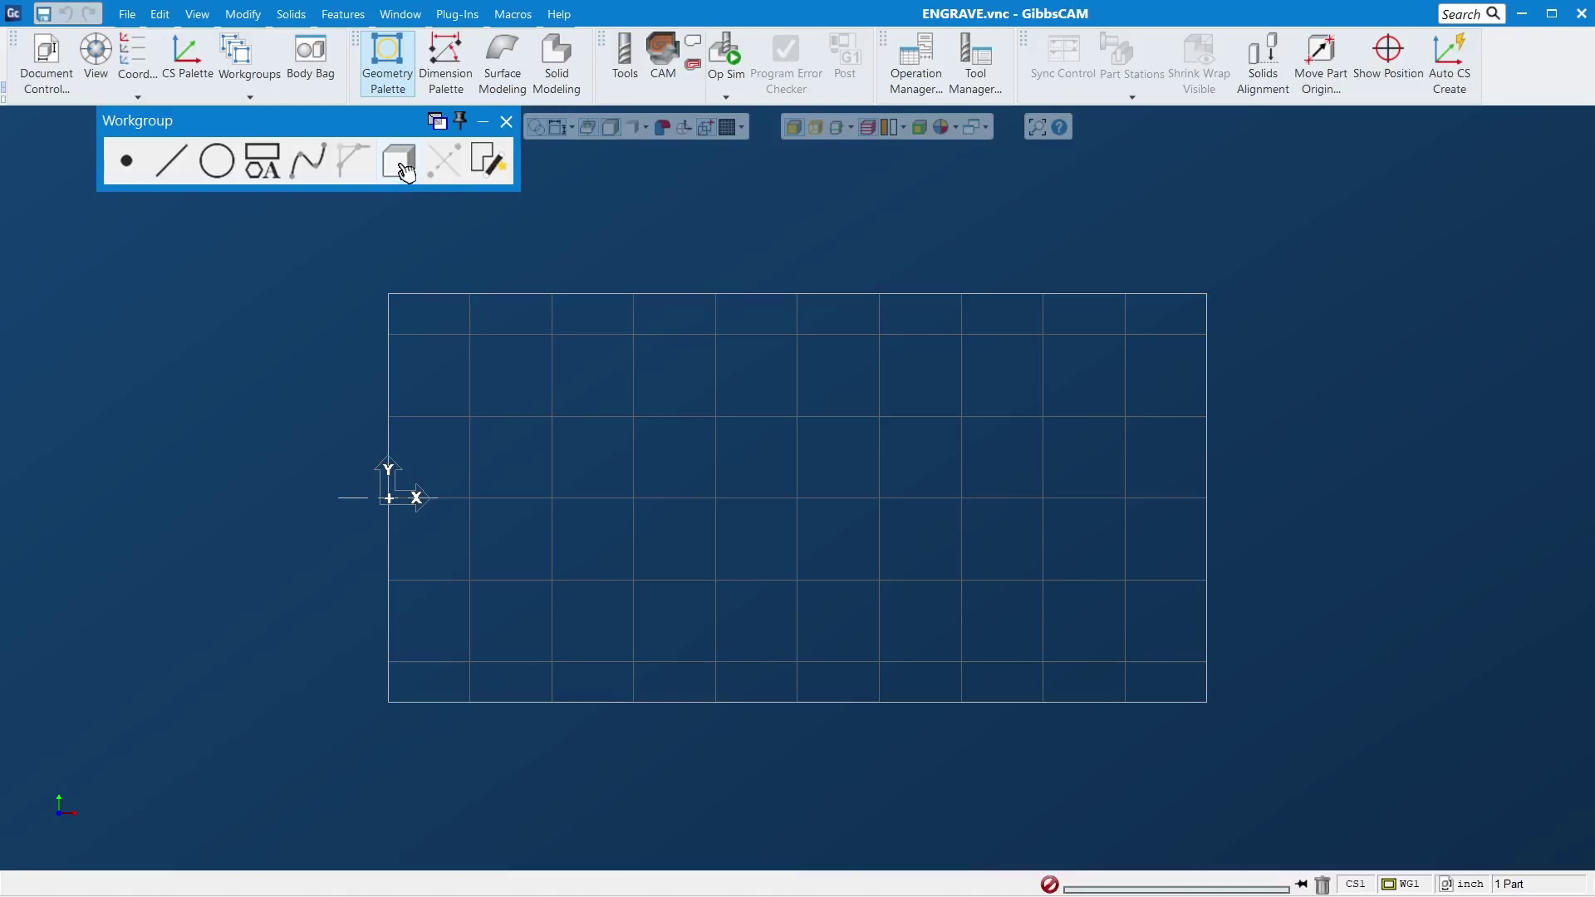
{"action": "left_click", "coordinate": [263, 160]}
{"action": "left_click", "coordinate": [222, 161]}
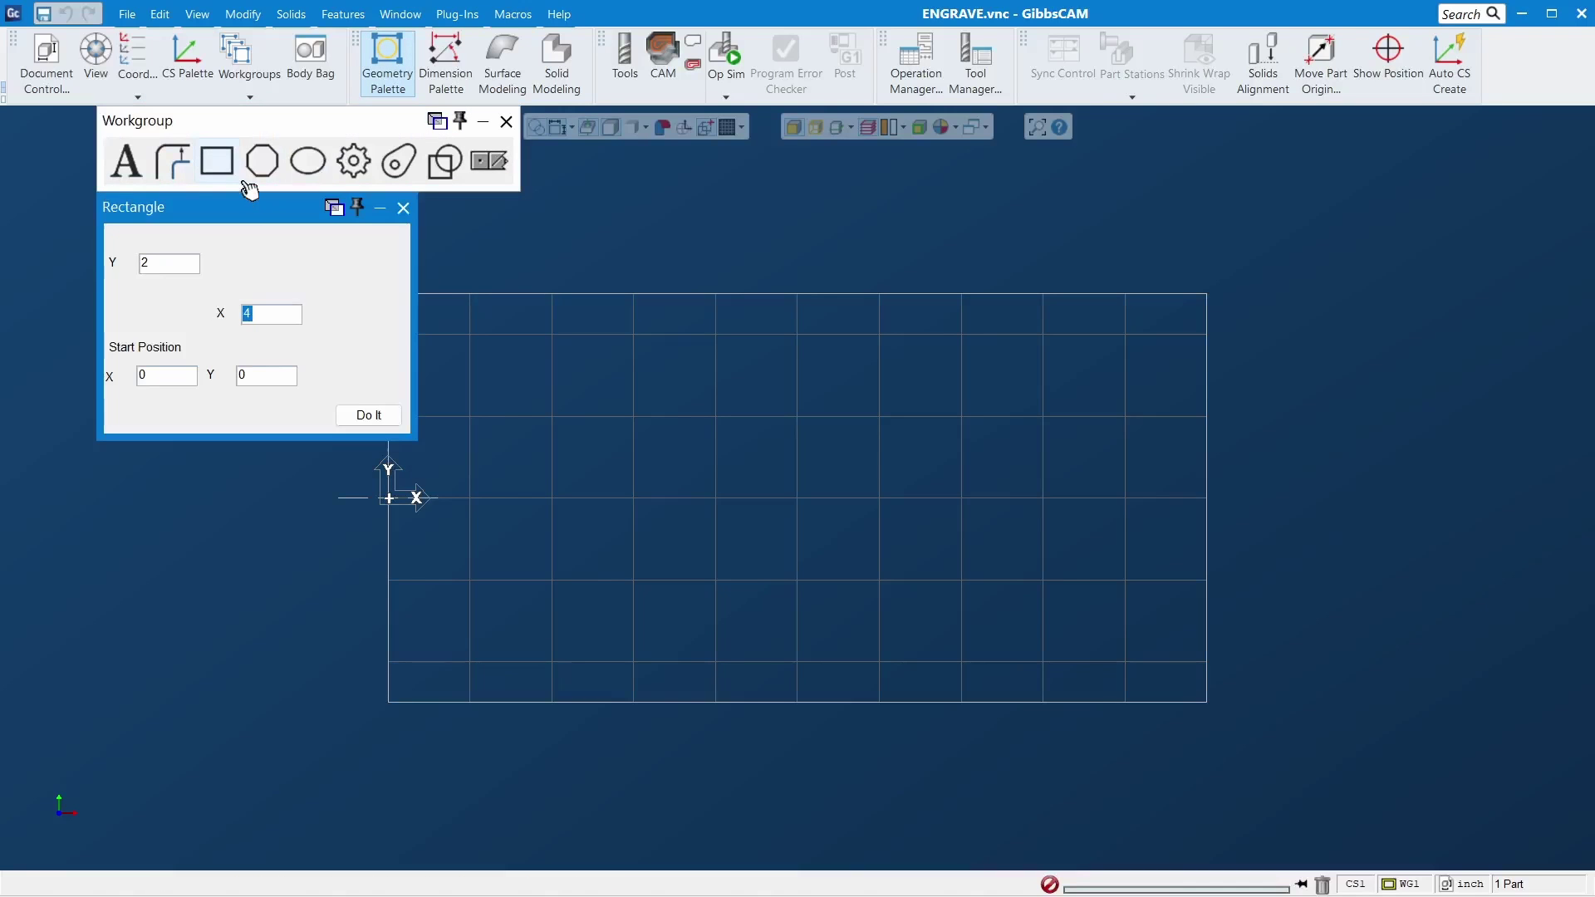
{"action": "left_click", "coordinate": [369, 416]}
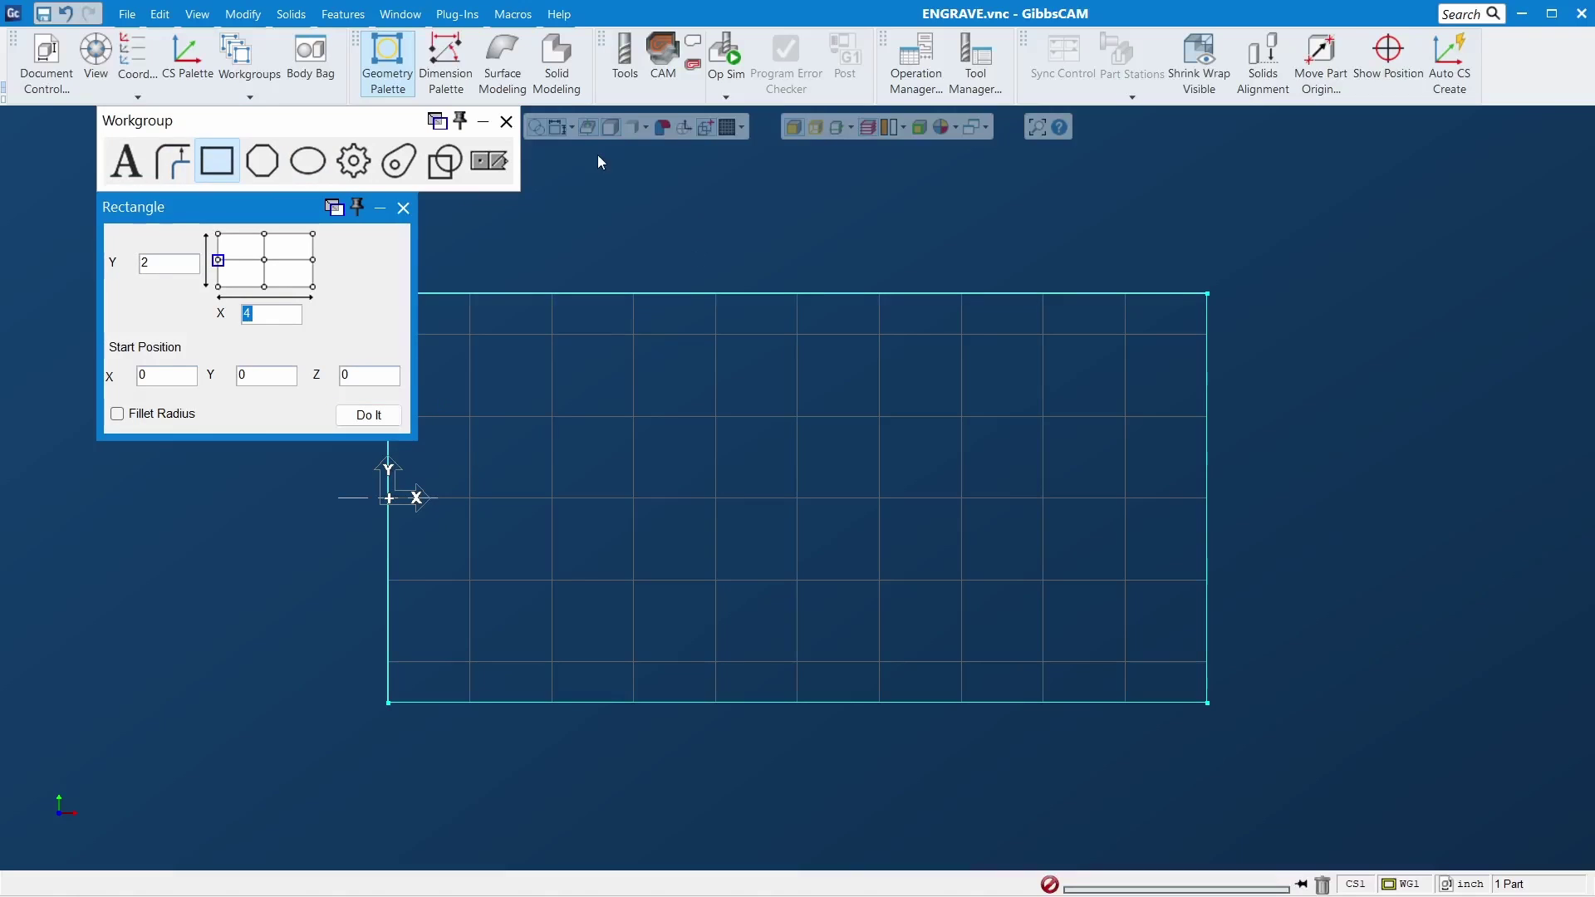
Step: Extrude the rectangle from Z 0 to Z -1 into a solid block and remove the rectangle geometry
{"action": "left_click", "coordinate": [556, 63]}
{"action": "left_click", "coordinate": [740, 292]}
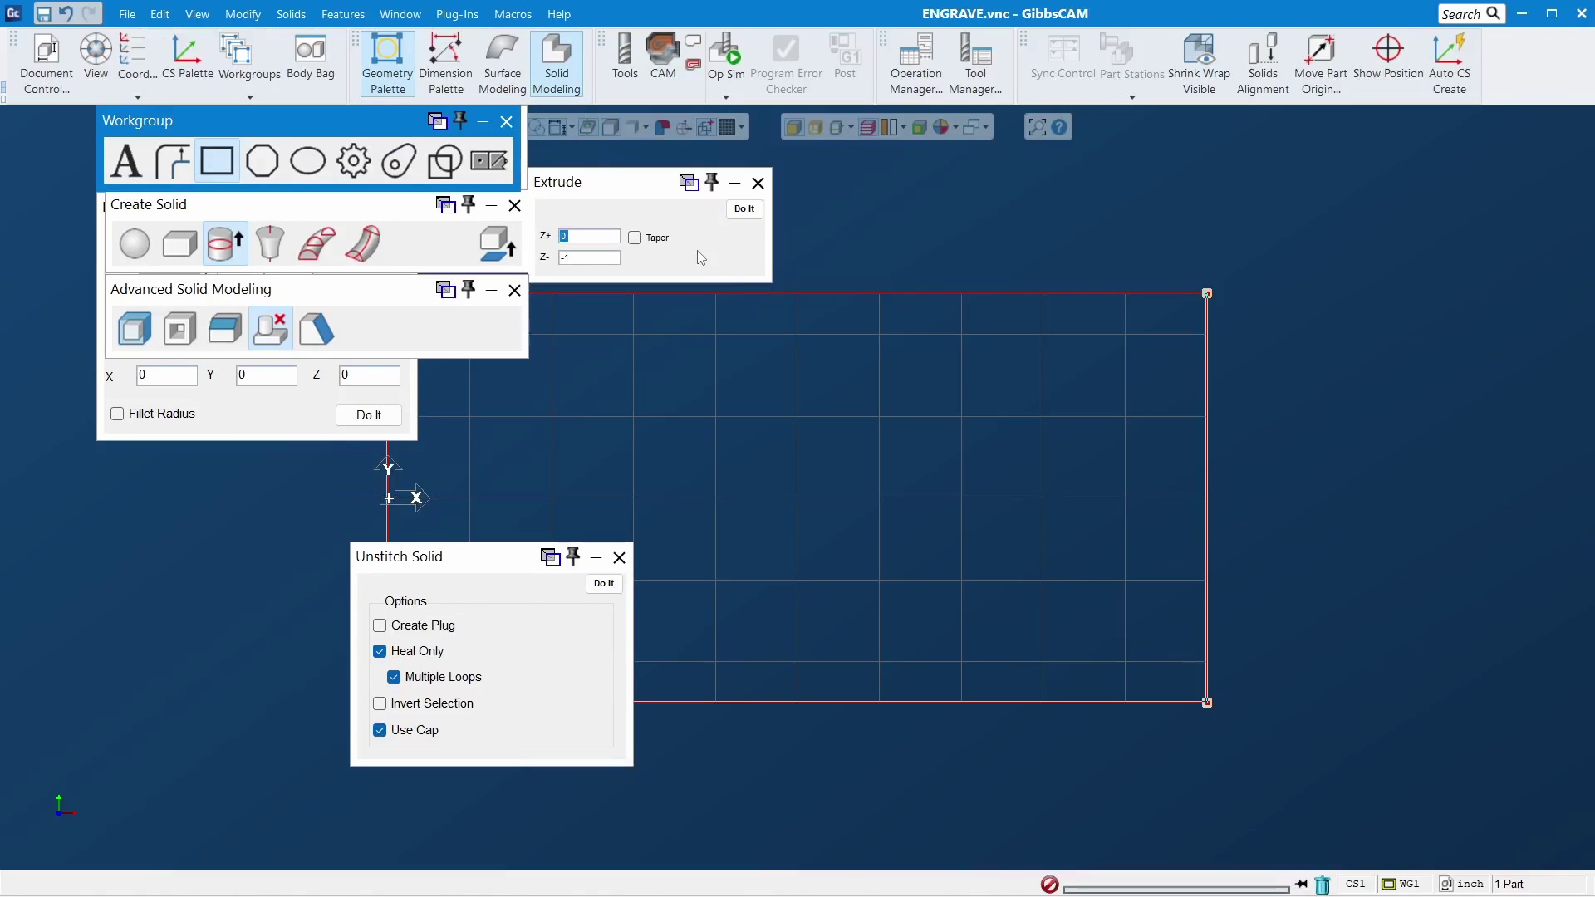
{"action": "left_click", "coordinate": [746, 210]}
{"action": "left_click", "coordinate": [555, 60]}
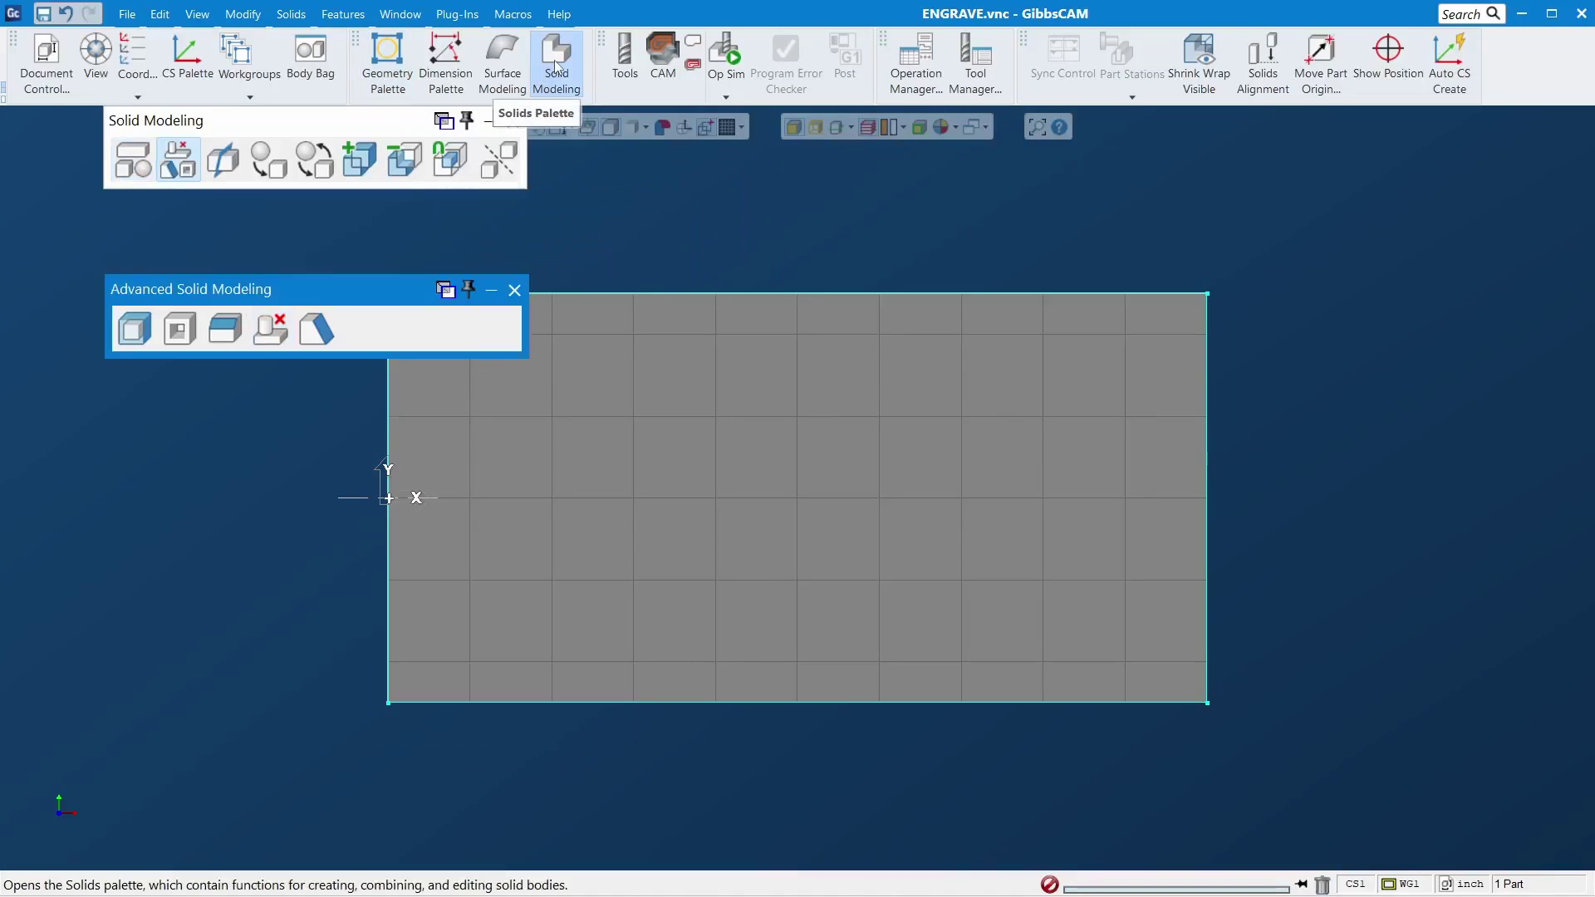
{"action": "left_click", "coordinate": [787, 293]}
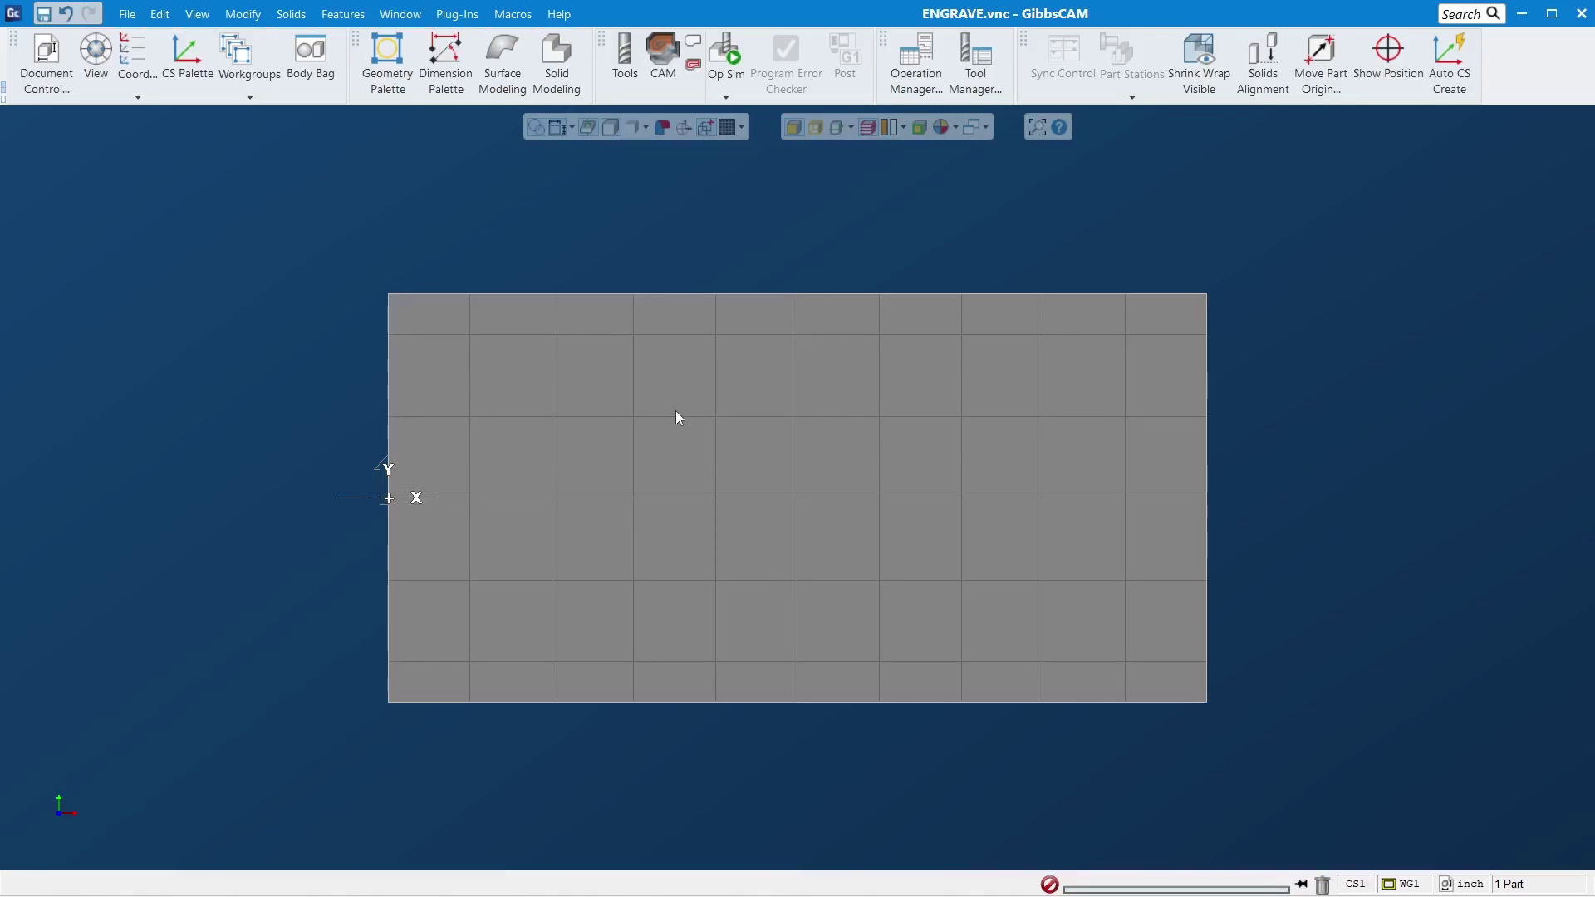
Step: Set the solid block's body type to Stock (Display Only)
{"action": "scroll", "coordinate": [677, 416], "scroll_direction": "down", "scroll_amount": 2}
{"action": "middle_click_drag", "start_coordinate": [720, 499], "coordinate": [799, 364]}
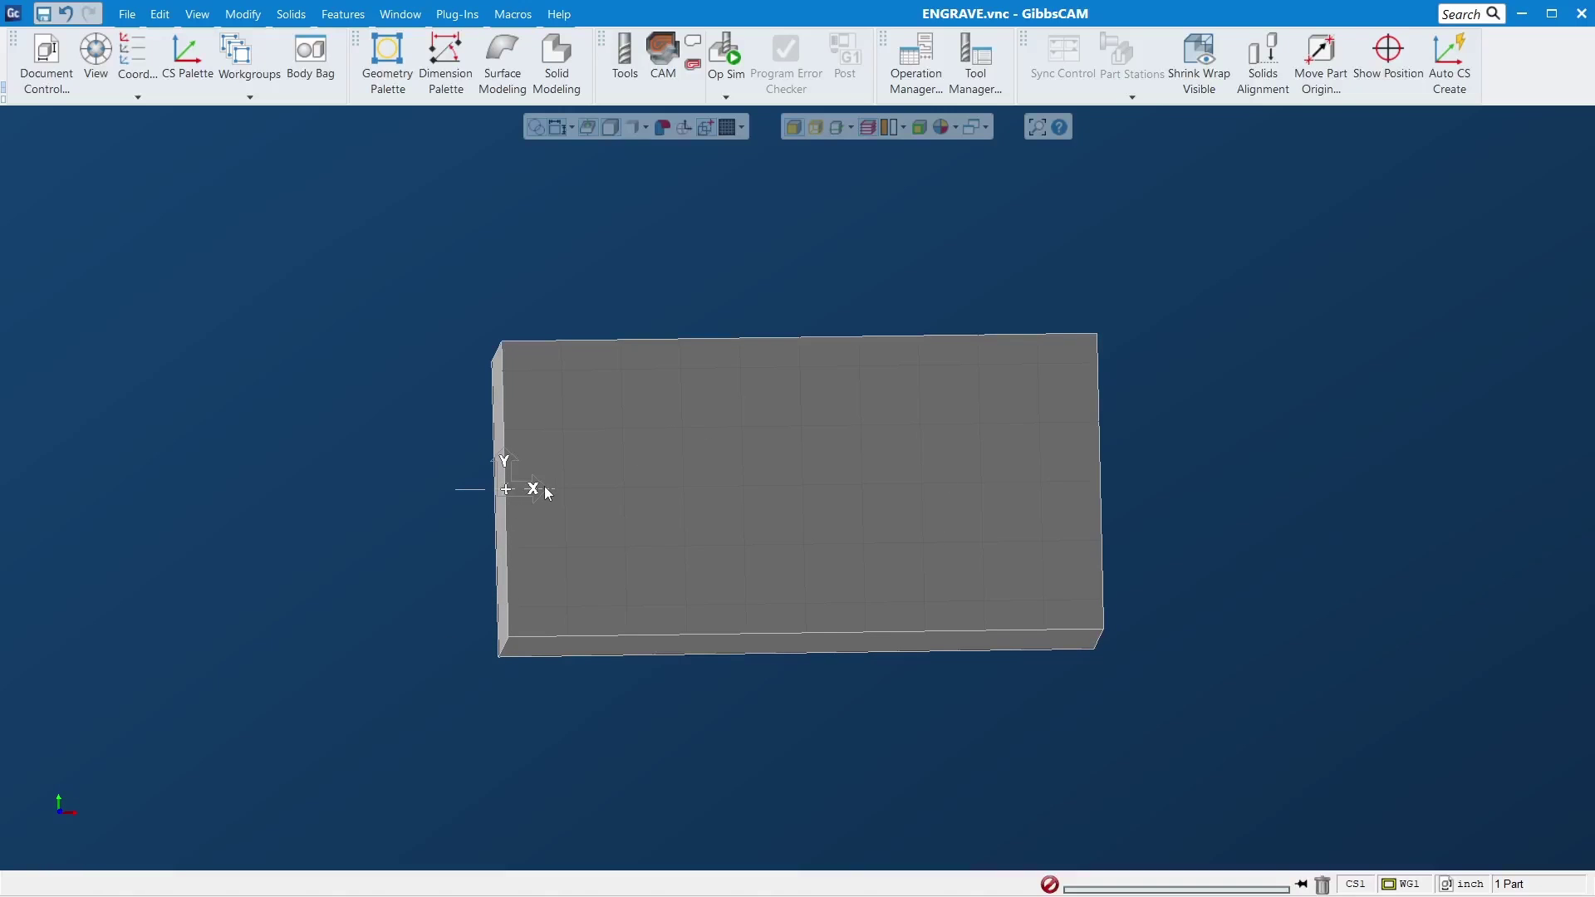
{"action": "right_click", "coordinate": [904, 572]}
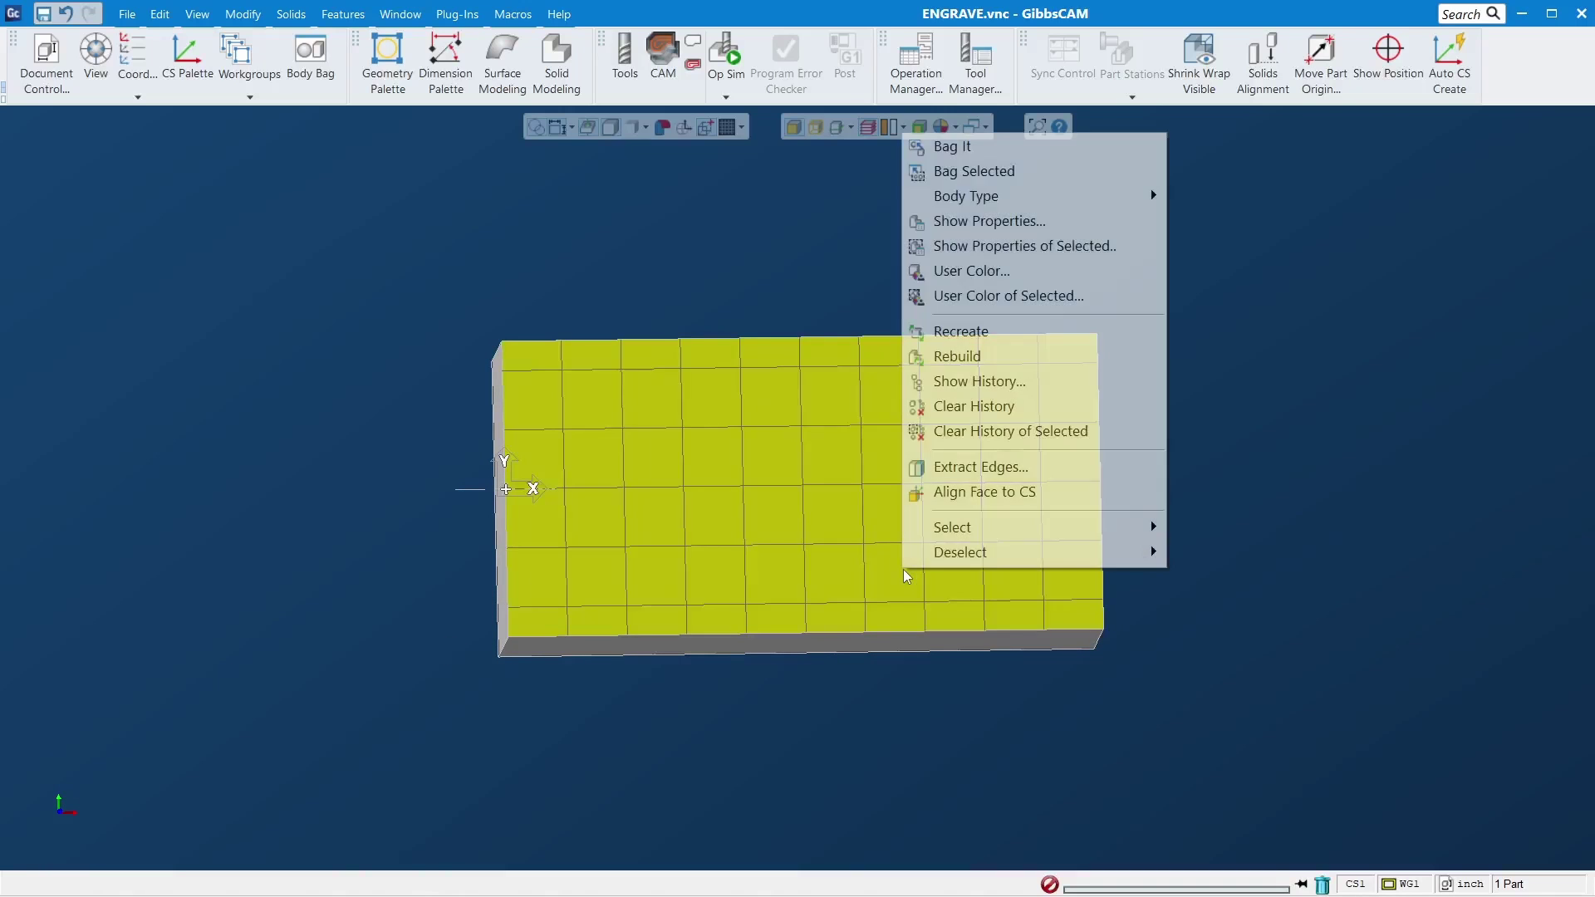
{"action": "mouse_move", "coordinate": [1131, 203]}
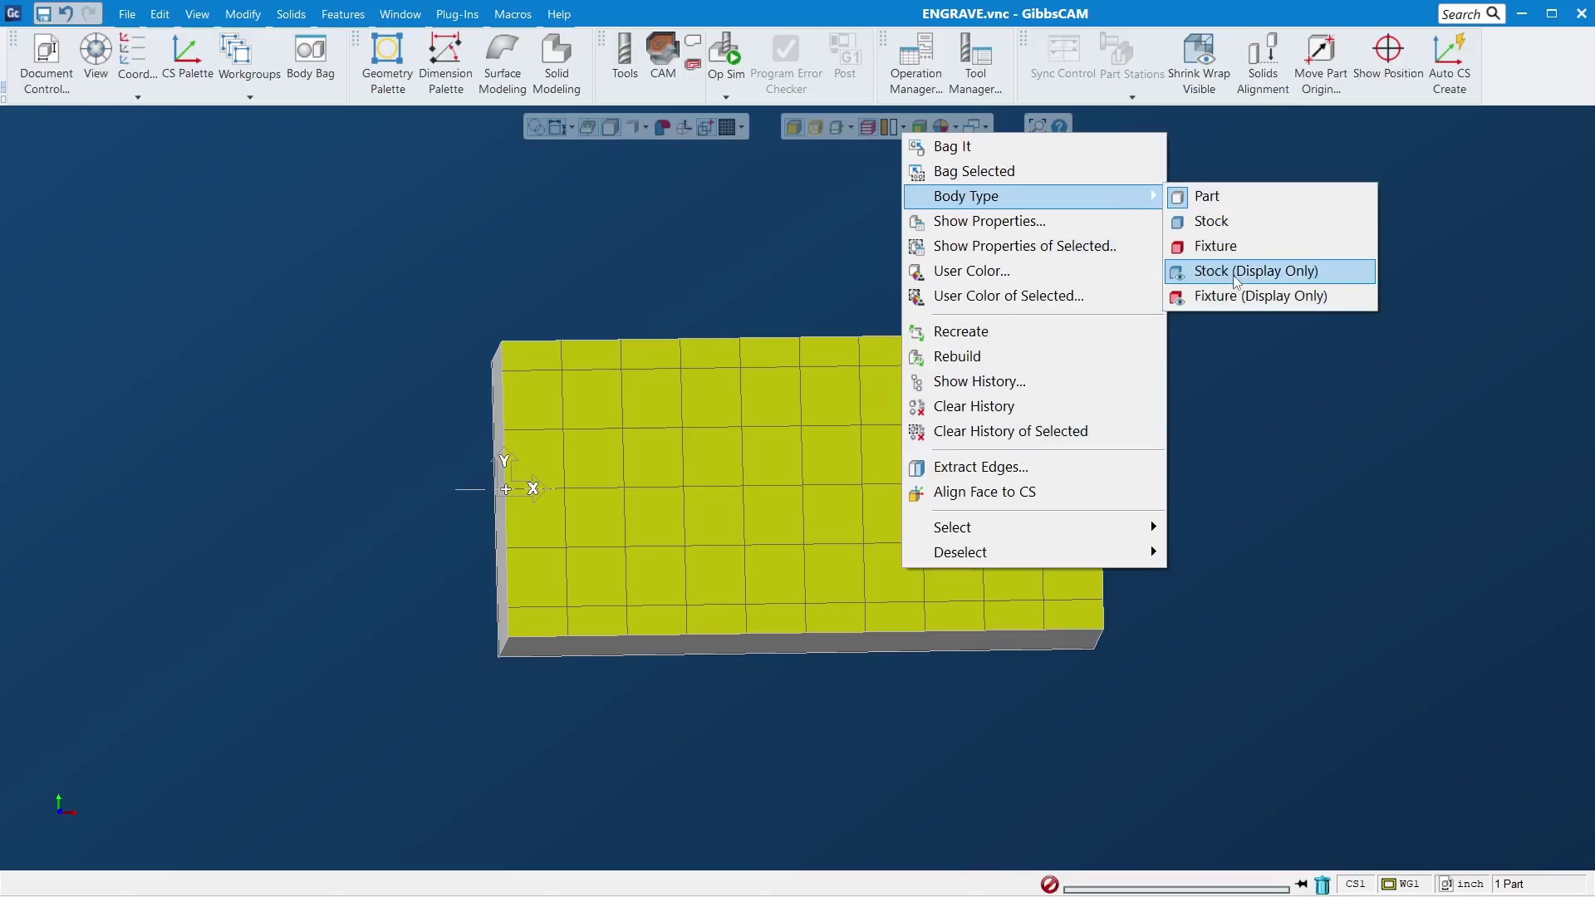
{"action": "left_click", "coordinate": [1246, 270]}
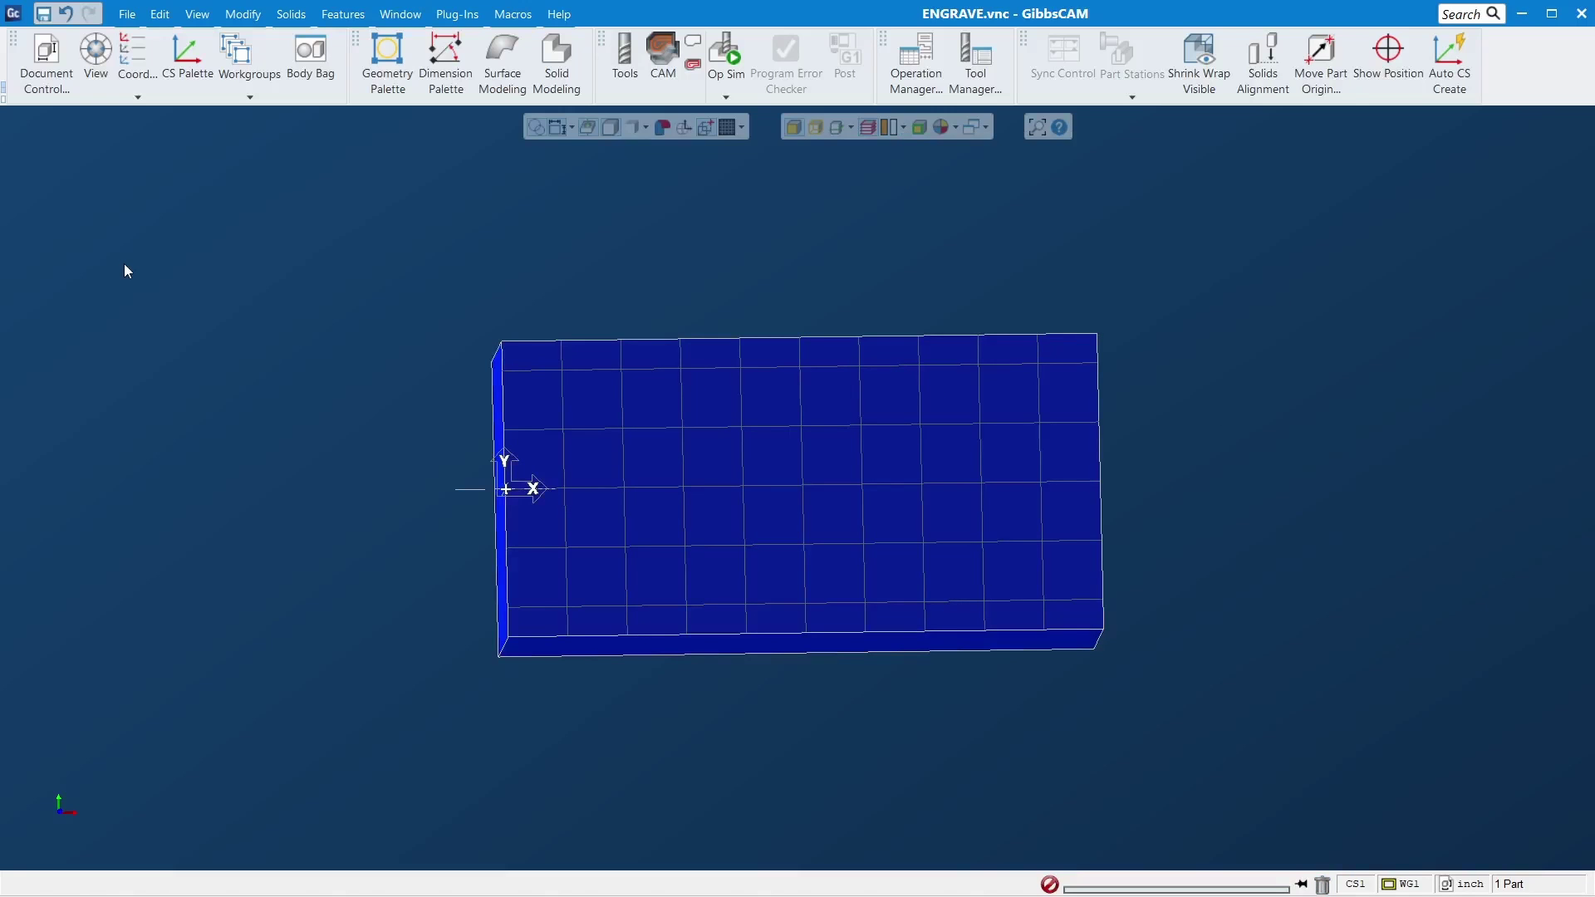
Step: Show the block from the top, open Text Creation and examine the text, height and alignment point settings
{"action": "left_click", "coordinate": [387, 60]}
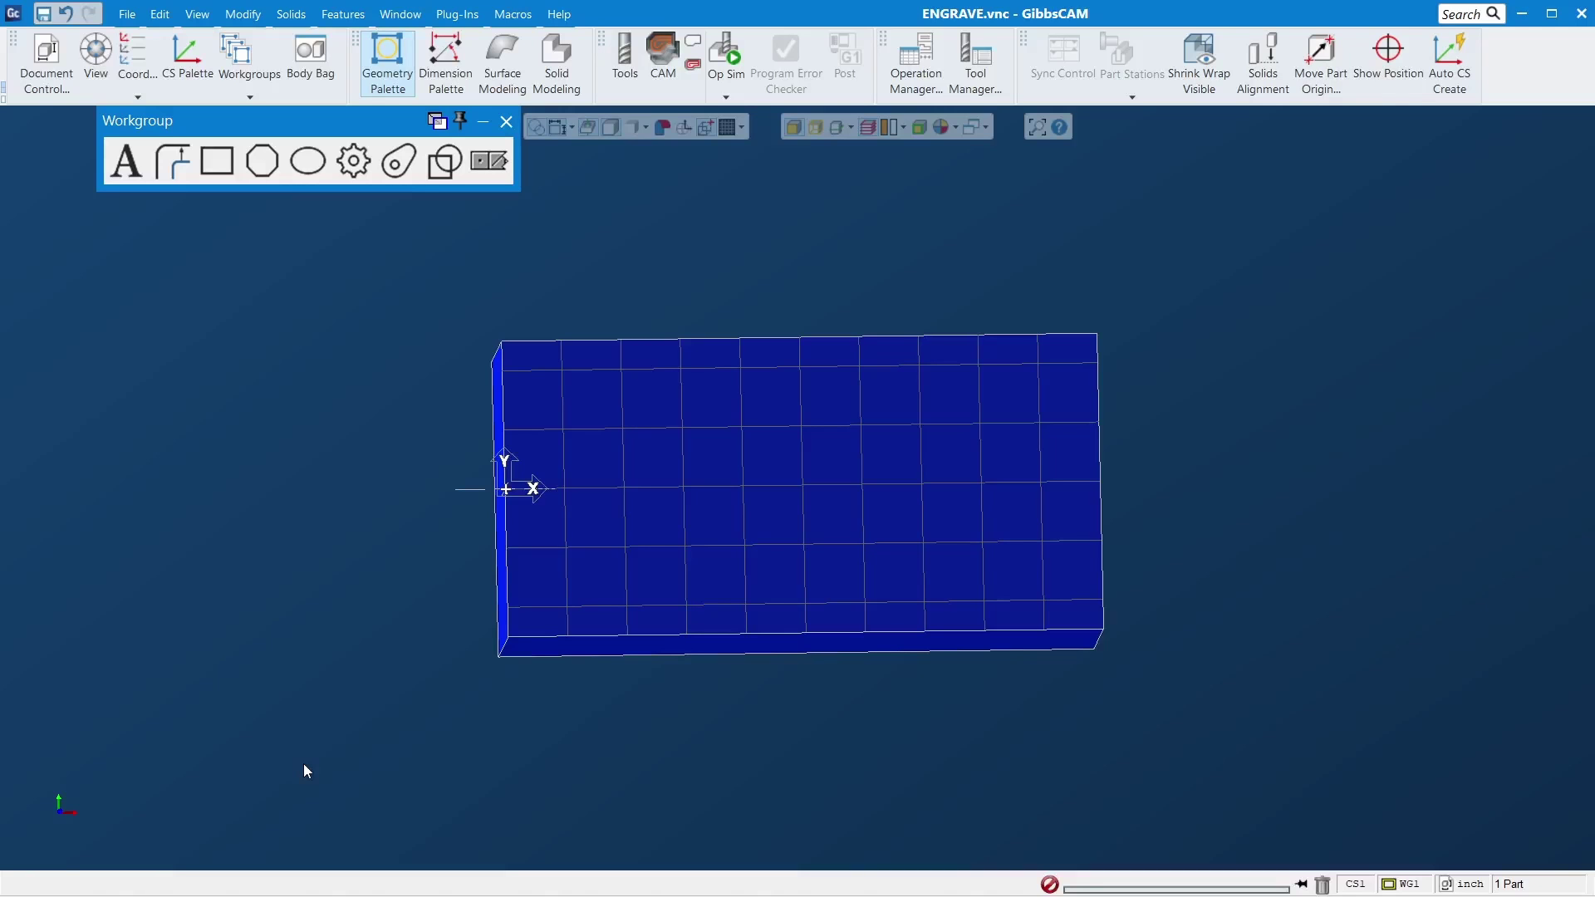
{"action": "mouse_move", "coordinate": [40, 798]}
{"action": "left_click", "coordinate": [83, 777]}
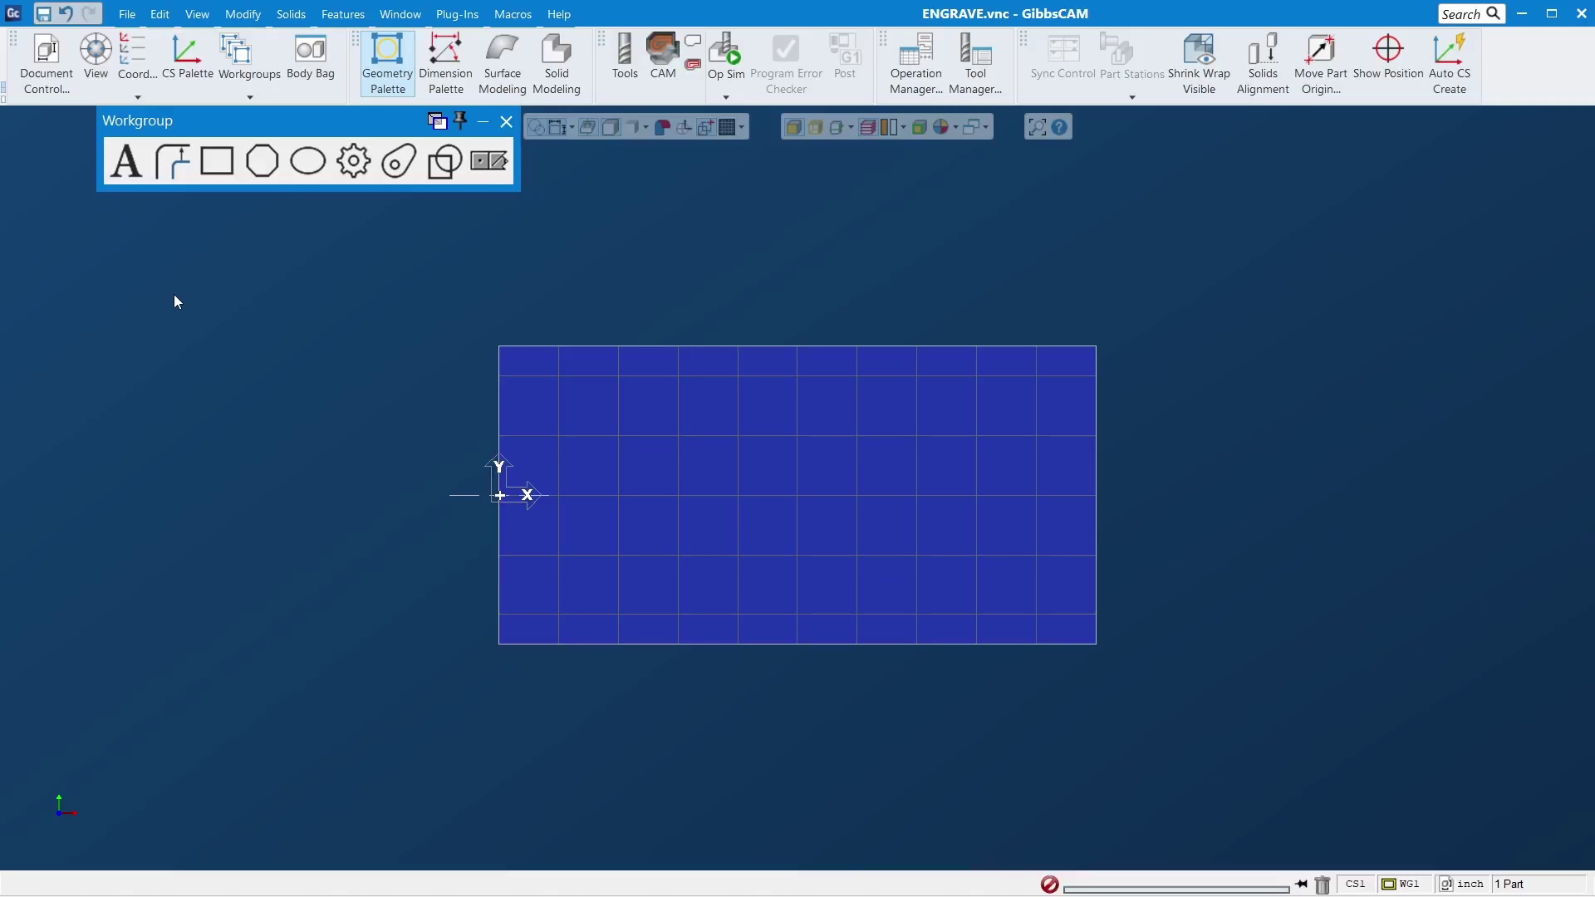
{"action": "left_click", "coordinate": [126, 166]}
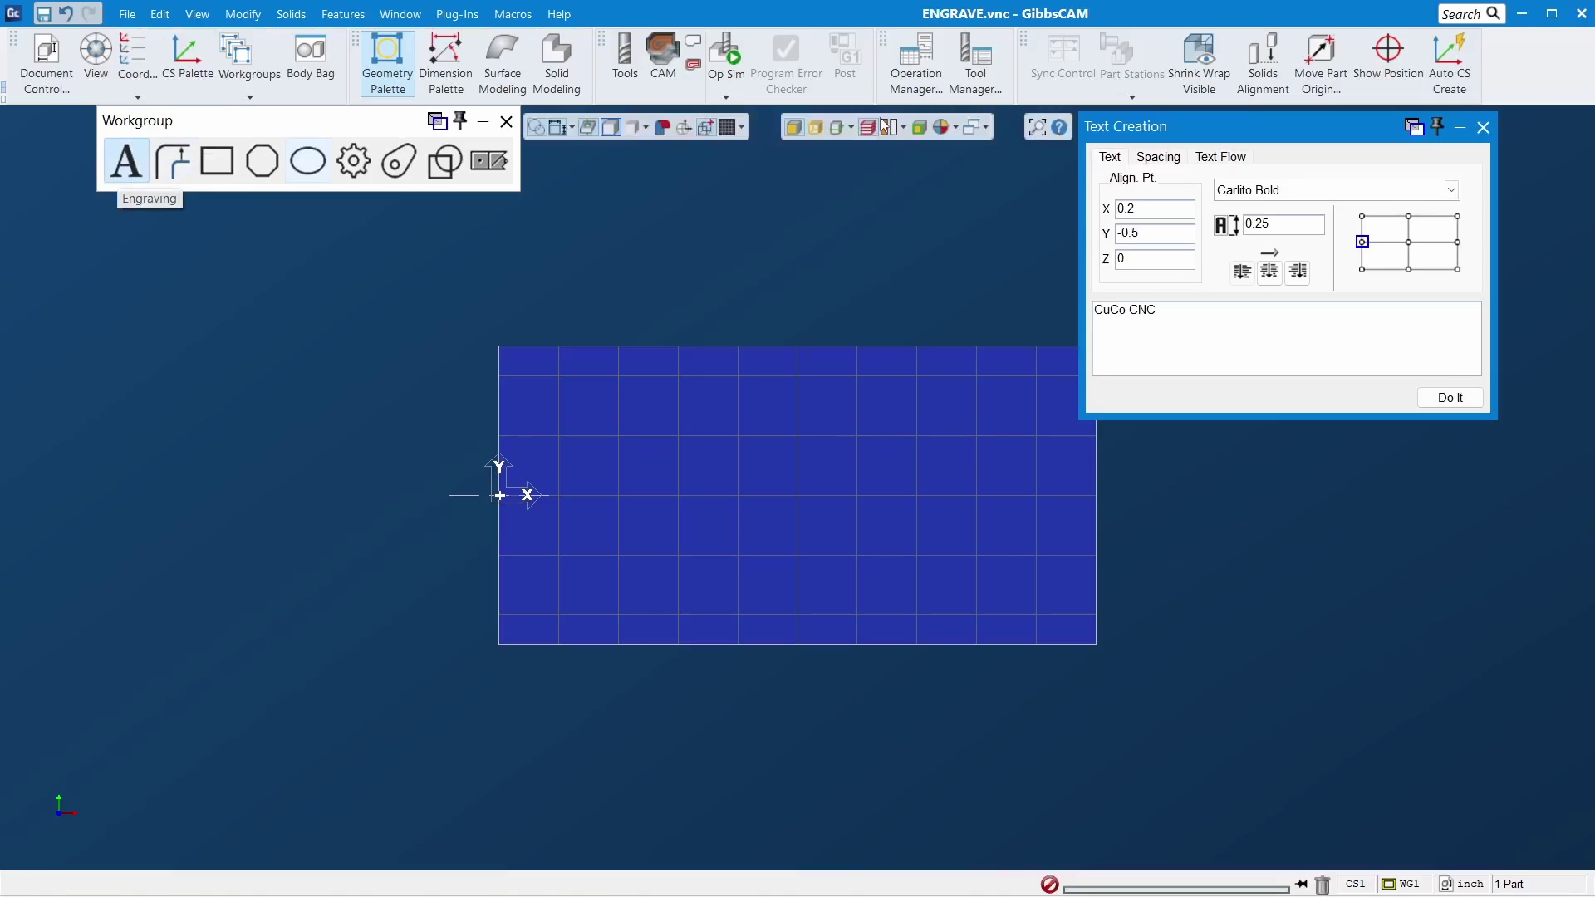
{"action": "left_click_drag", "start_coordinate": [1232, 309], "coordinate": [1129, 309]}
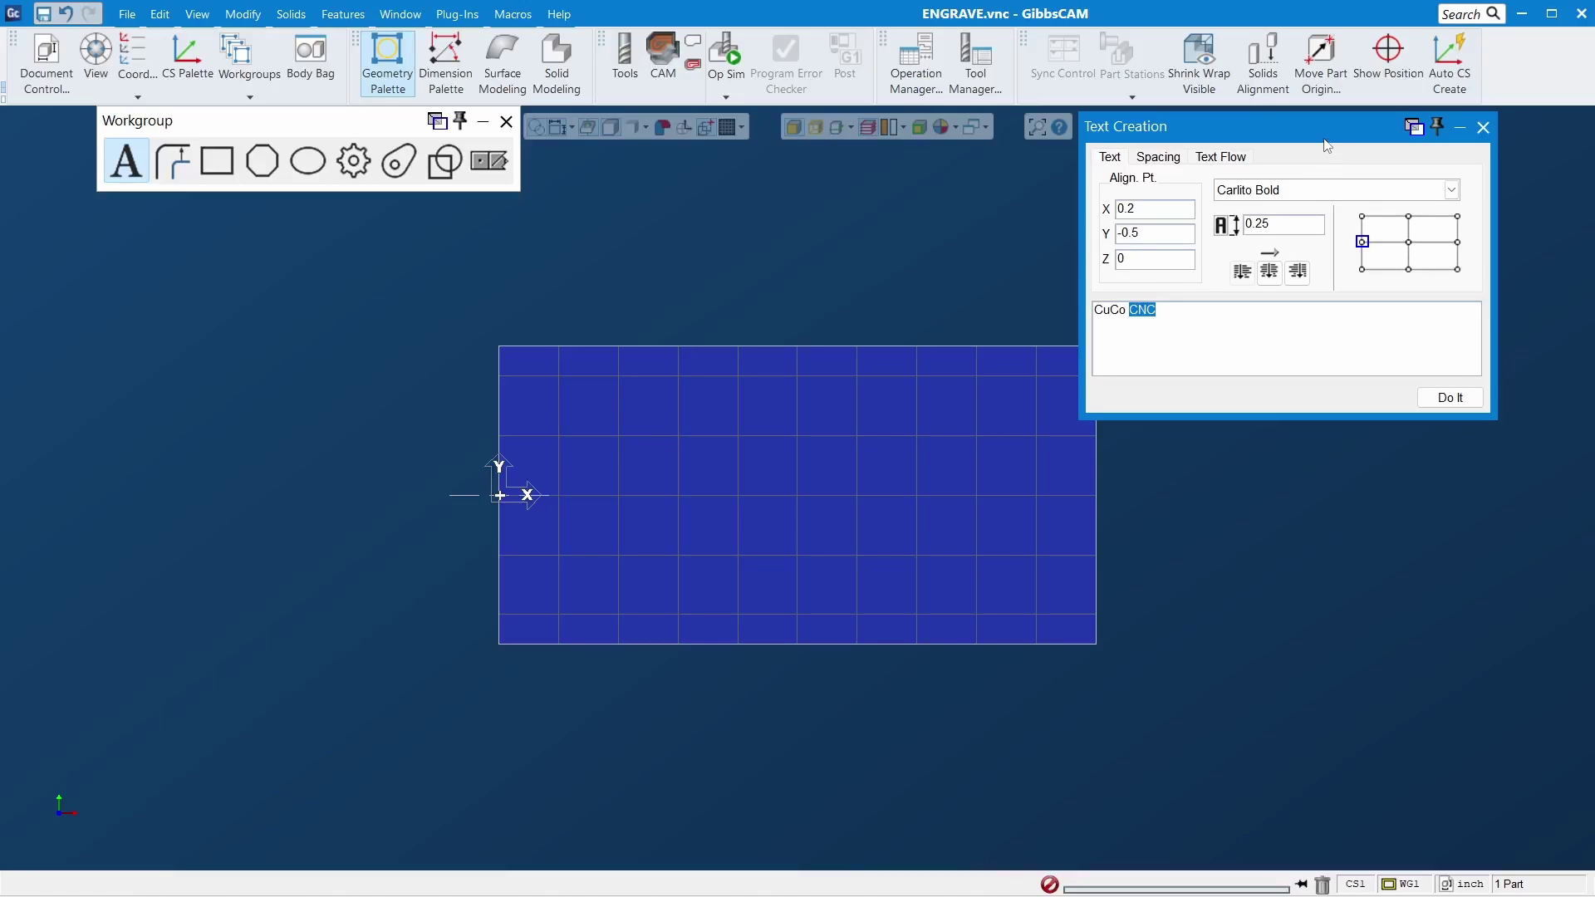
{"action": "left_click_drag", "start_coordinate": [1328, 130], "coordinate": [1349, 176]}
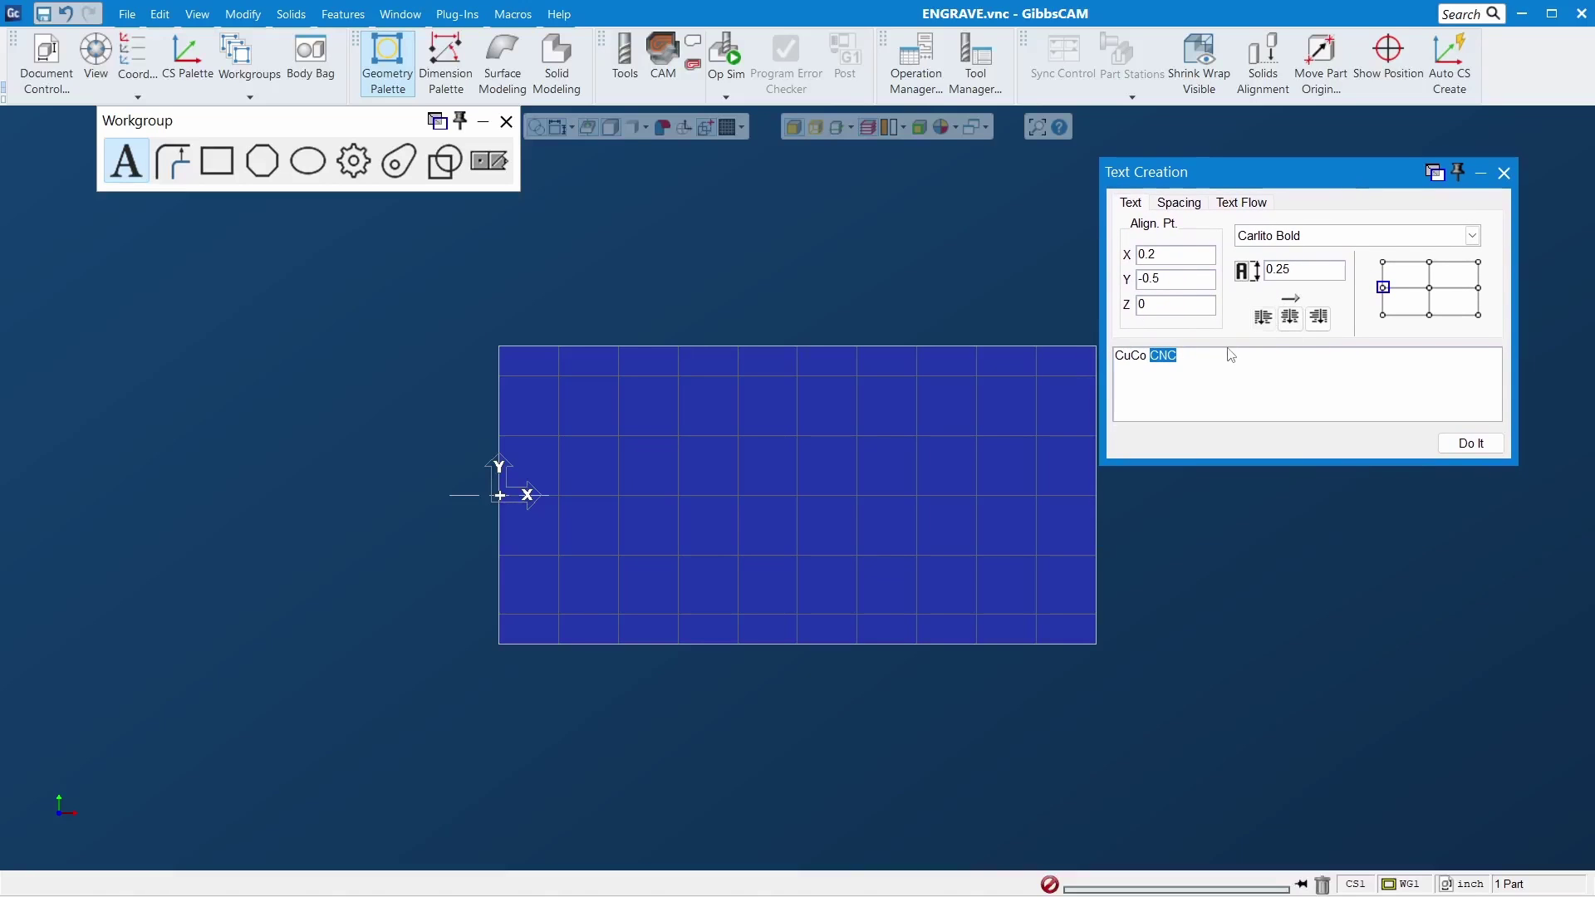
{"action": "triple_click", "coordinate": [1210, 359]}
{"action": "left_click", "coordinate": [1317, 268]}
{"action": "left_click", "coordinate": [1430, 289]}
{"action": "left_click", "coordinate": [1382, 288]}
Step: Examine the letter, word and line spacing values and the text flow options for the engraving text
{"action": "left_click", "coordinate": [1178, 205]}
{"action": "double_click", "coordinate": [1223, 238]}
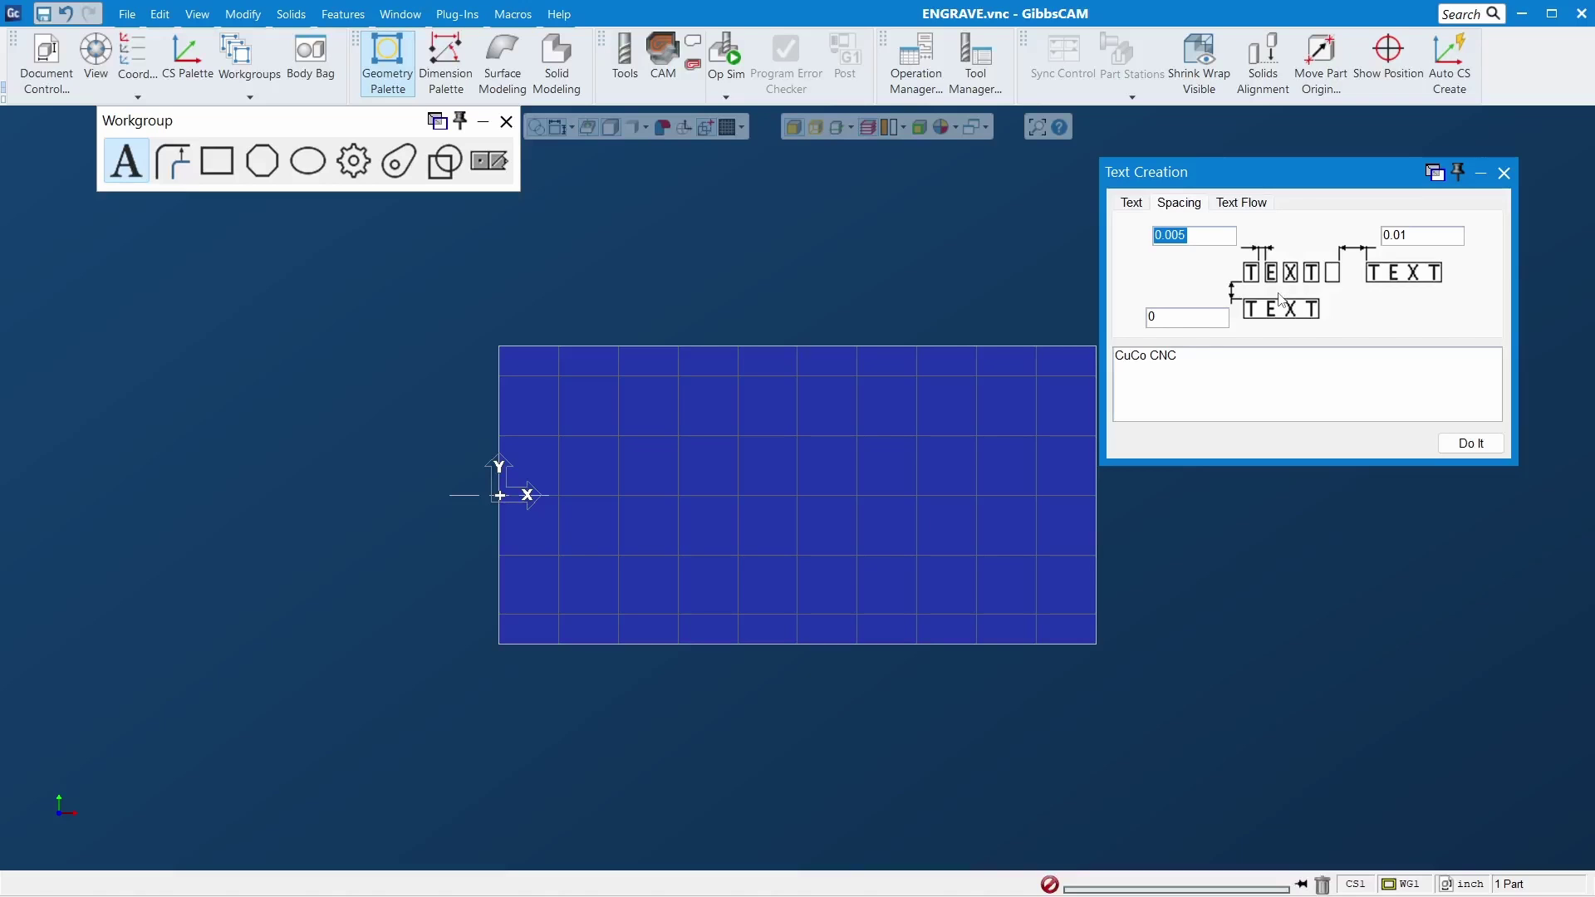
{"action": "double_click", "coordinate": [1212, 235]}
{"action": "double_click", "coordinate": [1436, 232]}
{"action": "left_click", "coordinate": [1195, 316]}
{"action": "double_click", "coordinate": [1195, 315]}
{"action": "left_click", "coordinate": [1235, 203]}
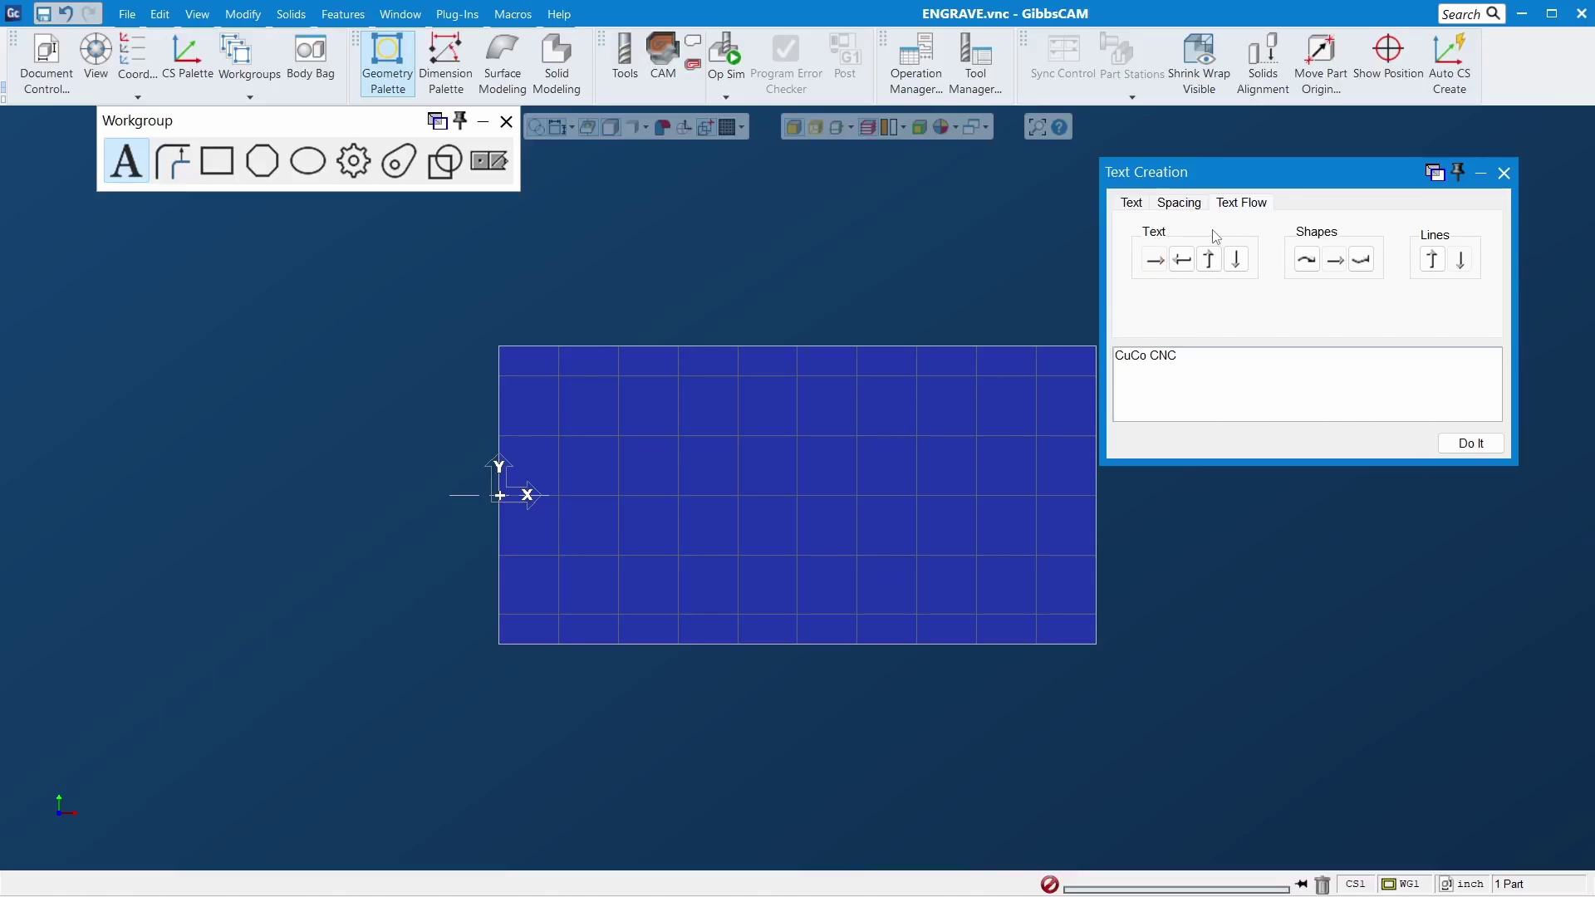
{"action": "left_click", "coordinate": [1179, 204]}
{"action": "left_click", "coordinate": [1133, 204]}
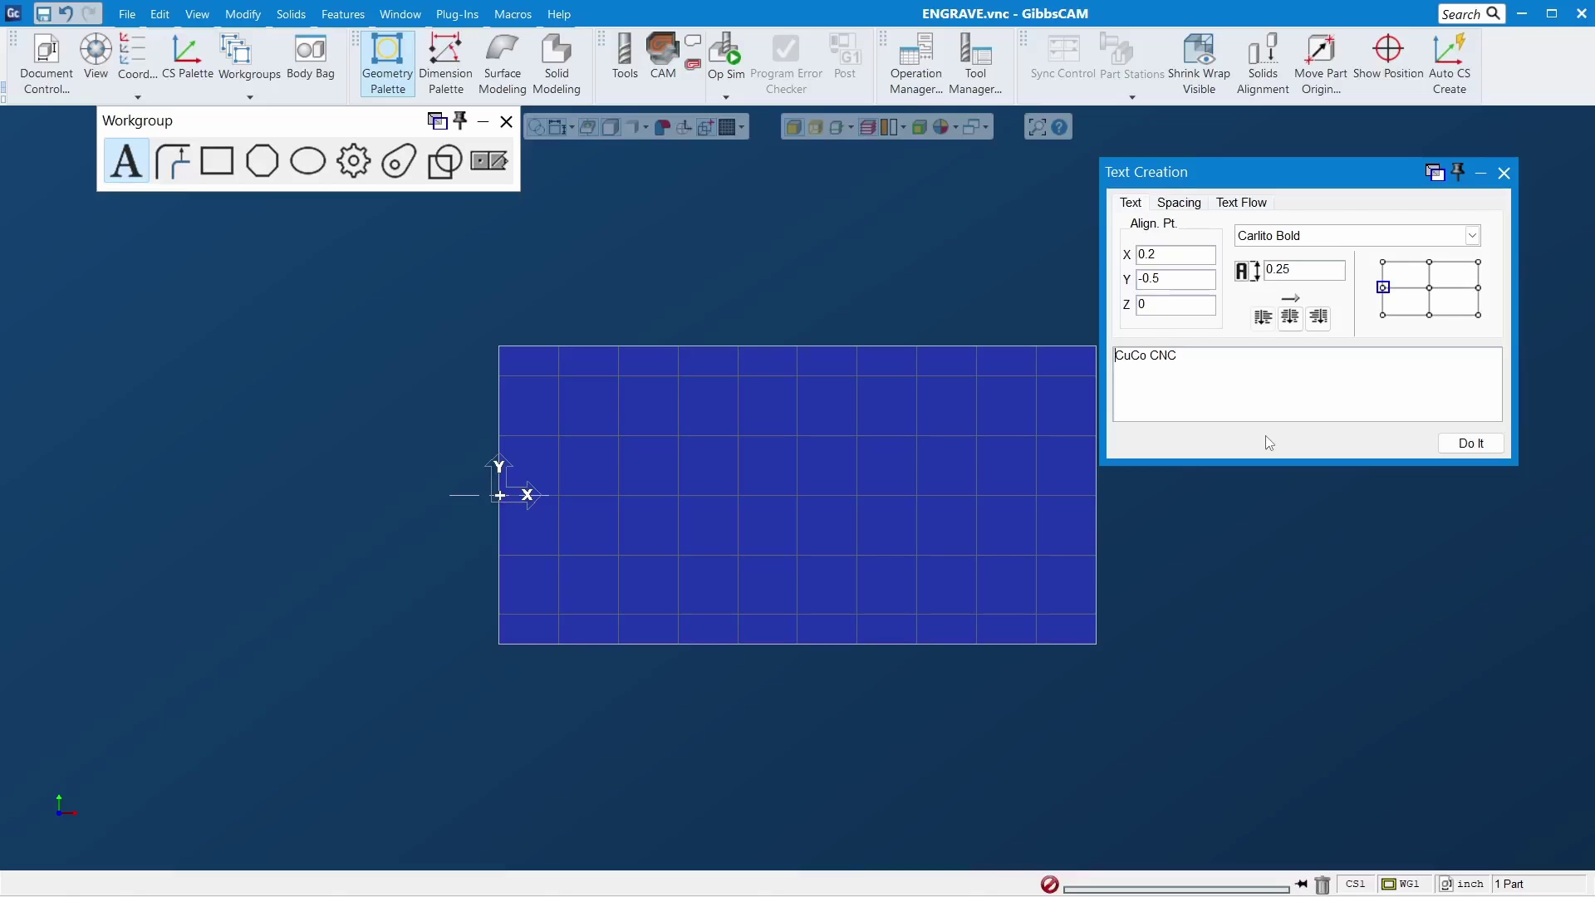
Step: Create the text "CuCo CNC" in the Moorpark font, 0.25 high, aligned at X 0.2, Y -0.5, Z 0
{"action": "left_click", "coordinate": [1472, 235]}
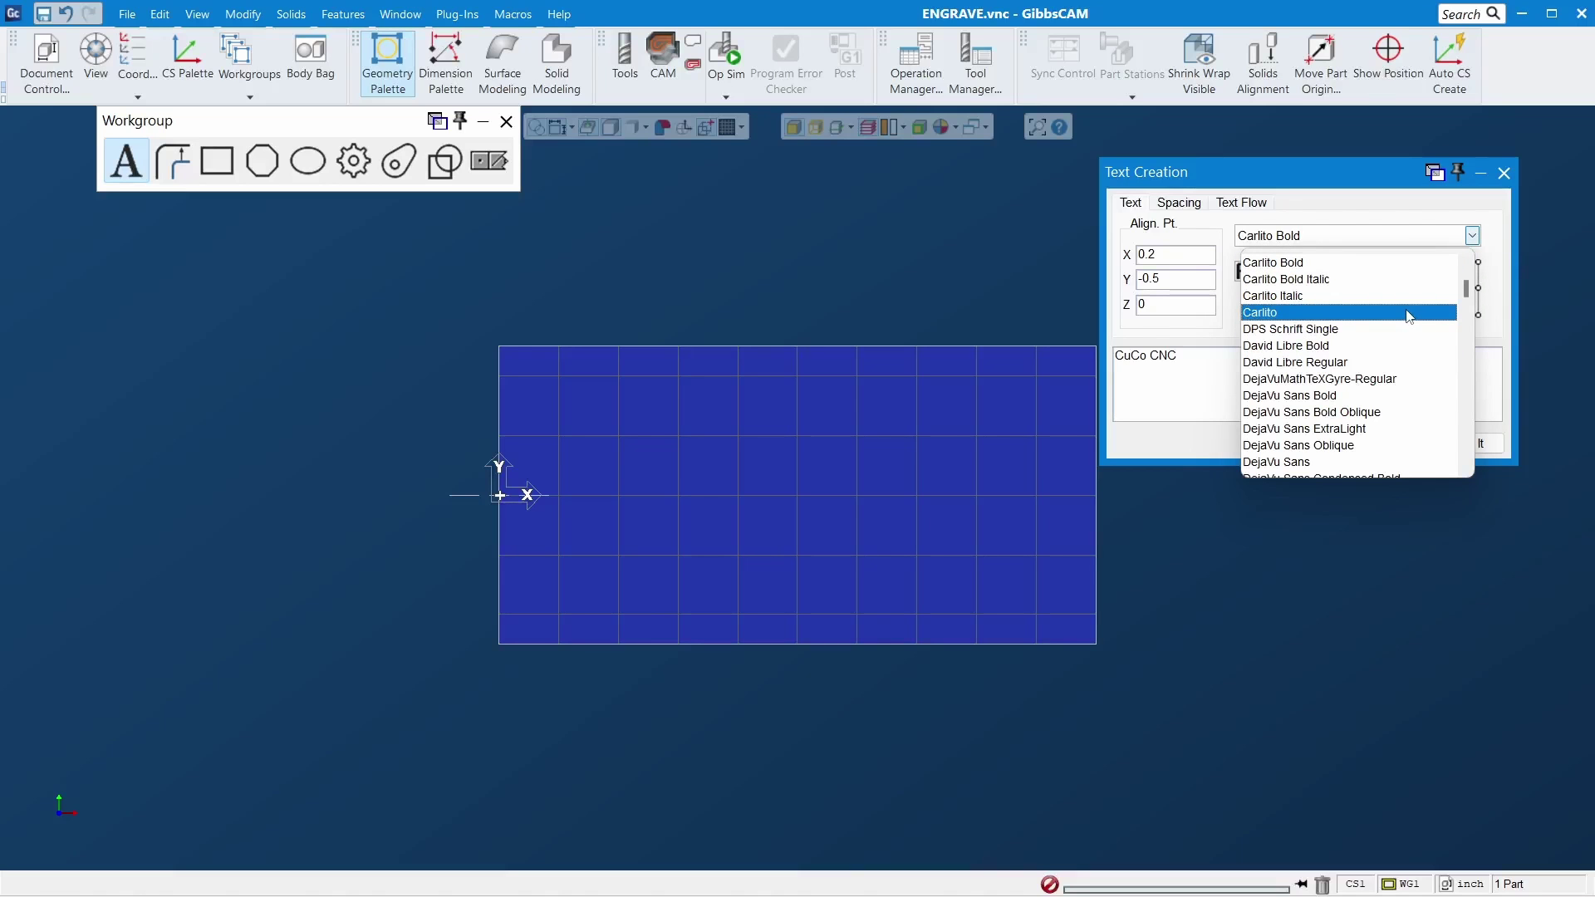
{"action": "scroll", "coordinate": [1410, 317], "scroll_direction": "down", "scroll_amount": 13}
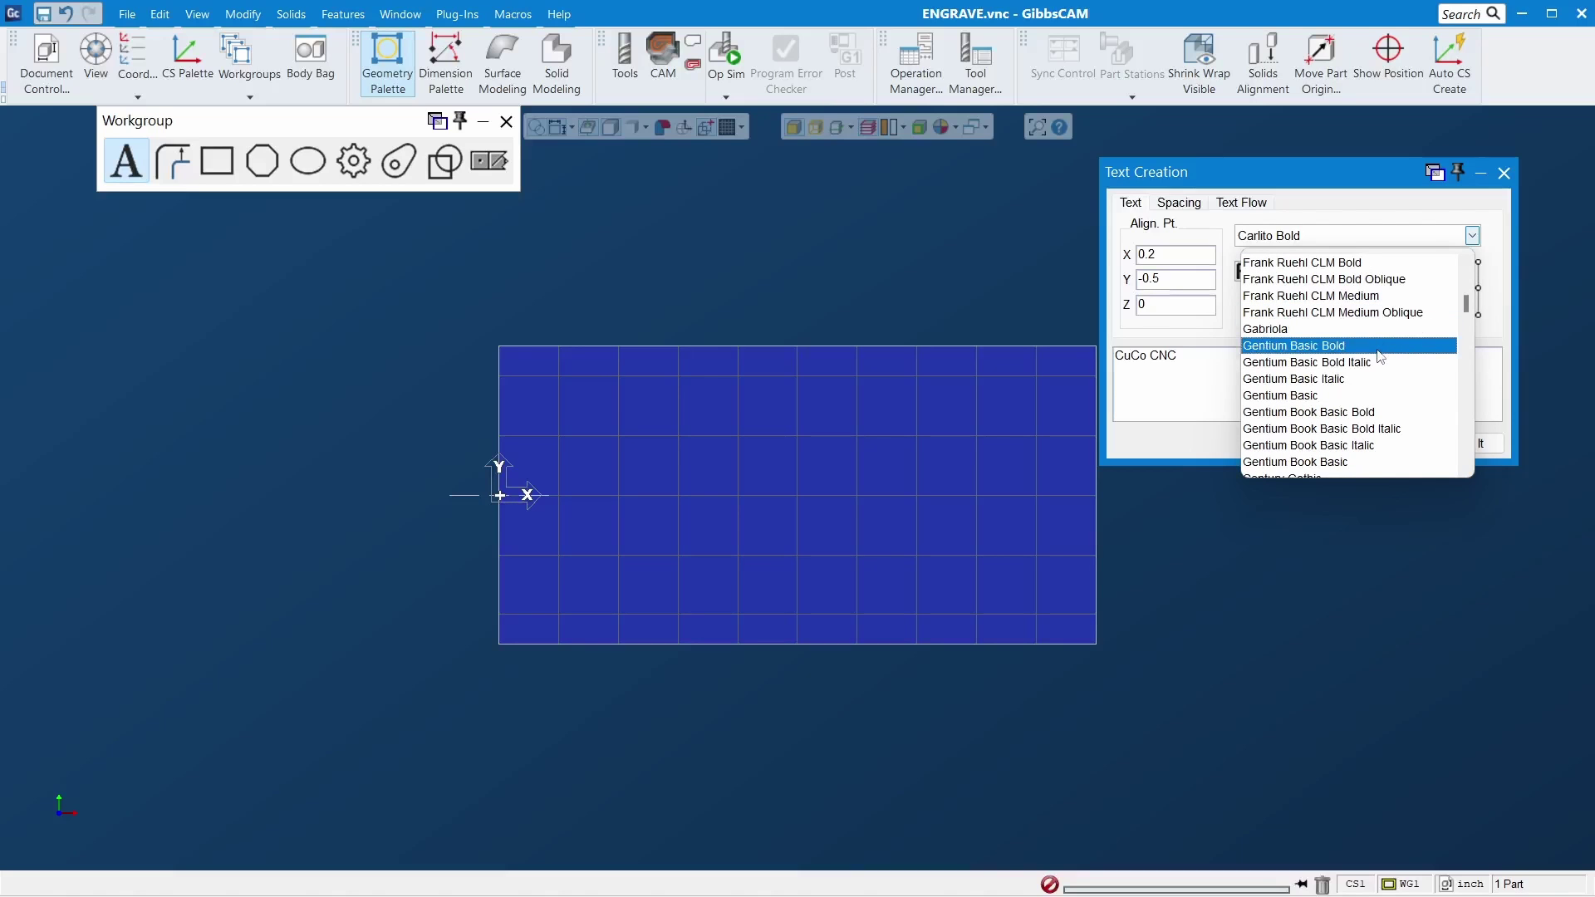
{"action": "scroll", "coordinate": [1380, 357], "scroll_direction": "down", "scroll_amount": 10}
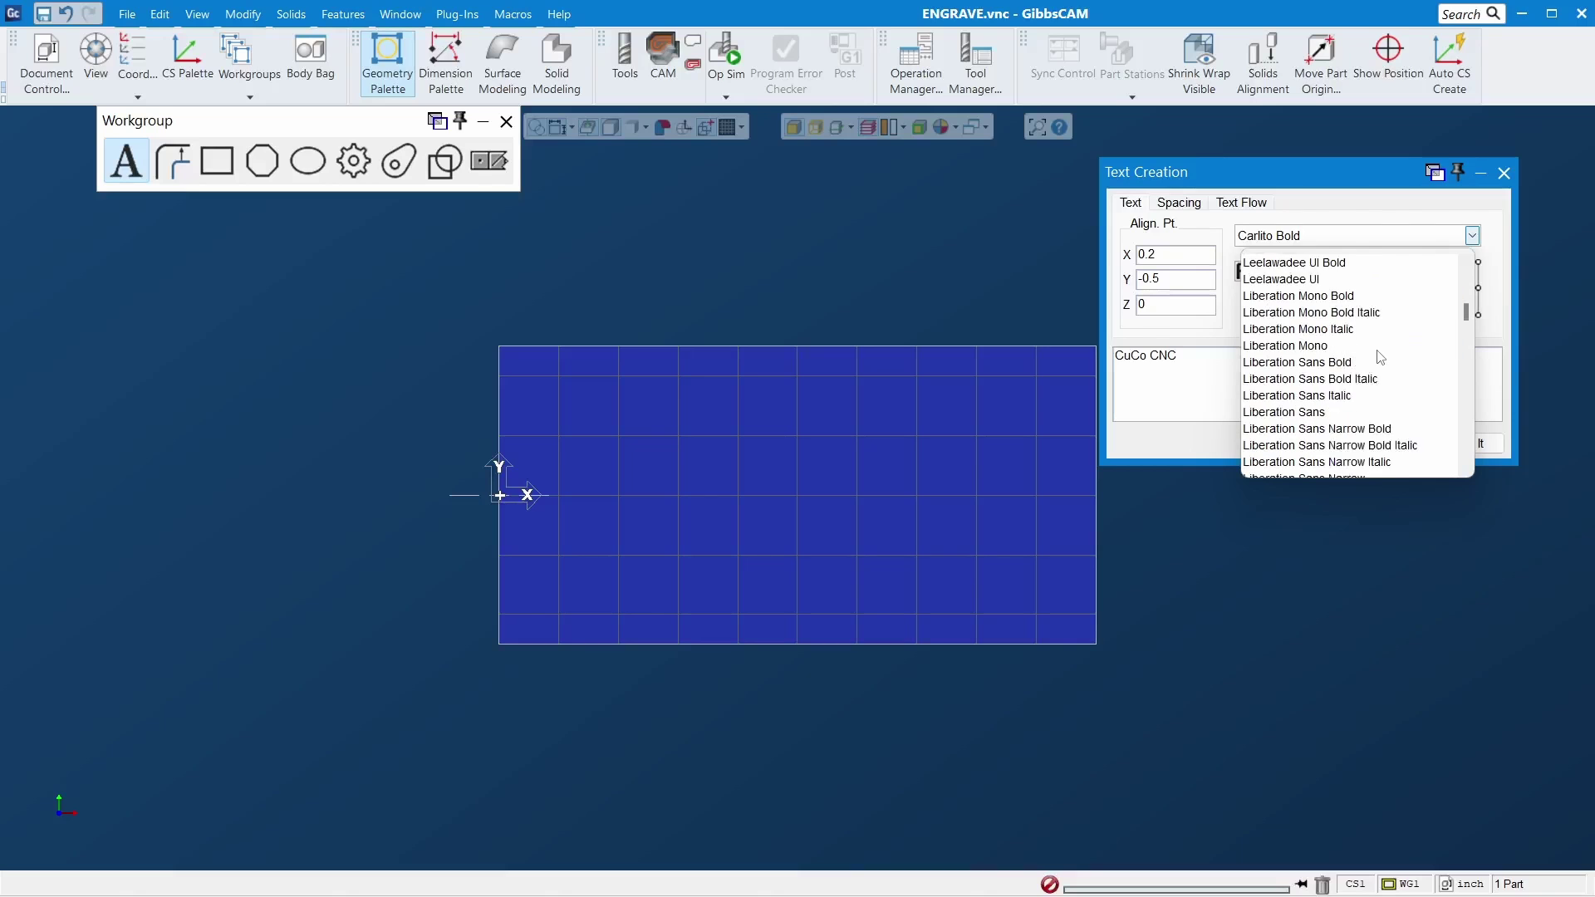
{"action": "scroll", "coordinate": [1327, 426], "scroll_direction": "down", "scroll_amount": 6}
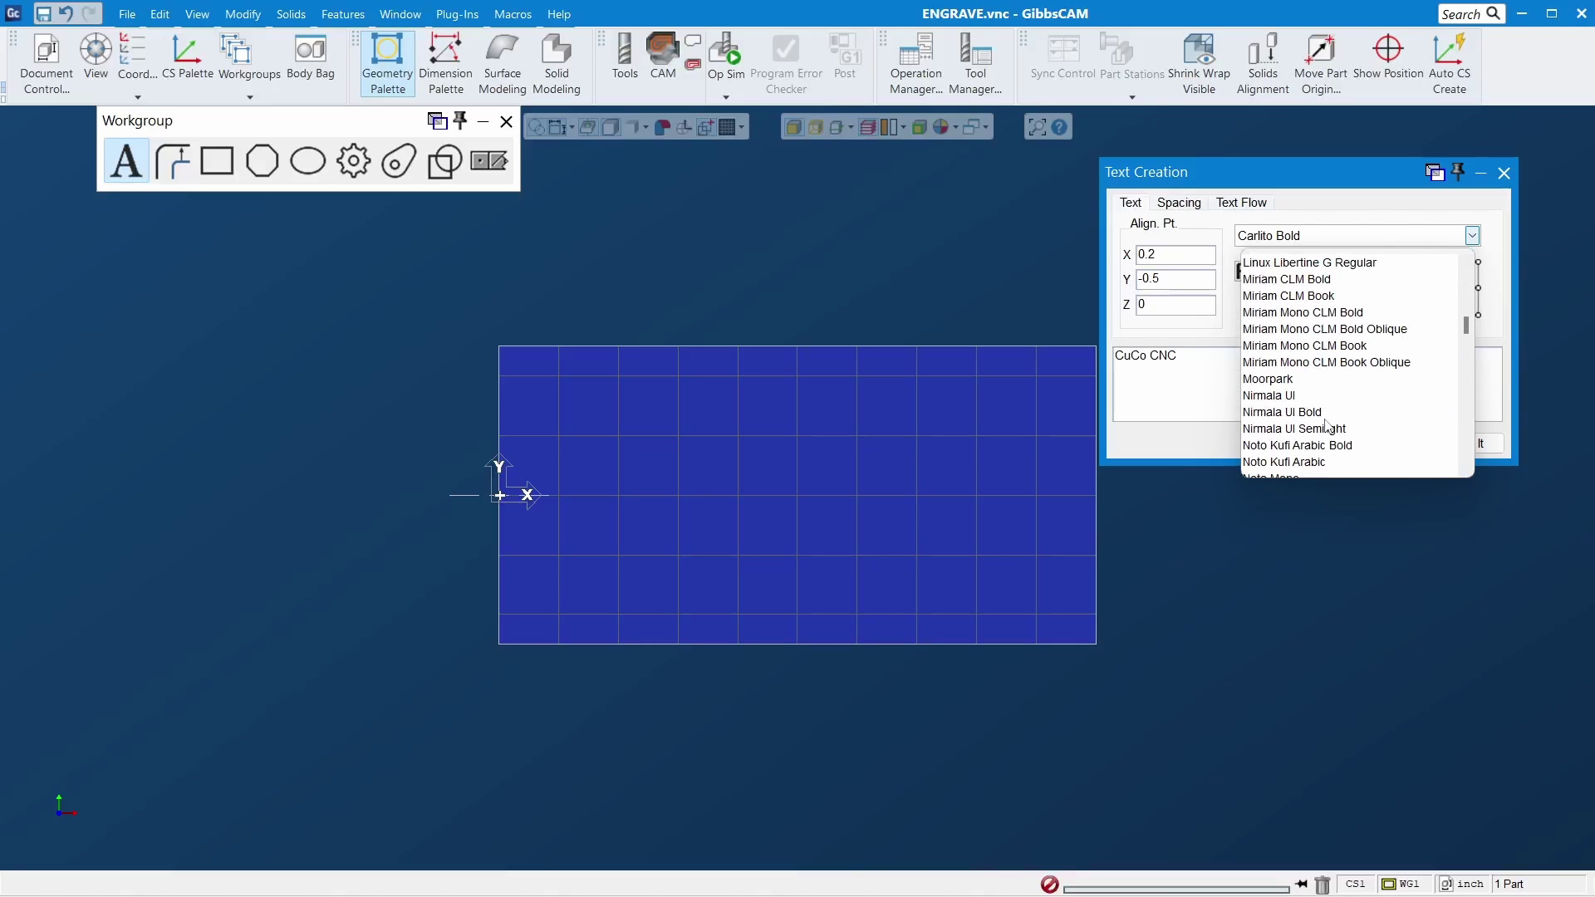
{"action": "left_click", "coordinate": [1310, 381]}
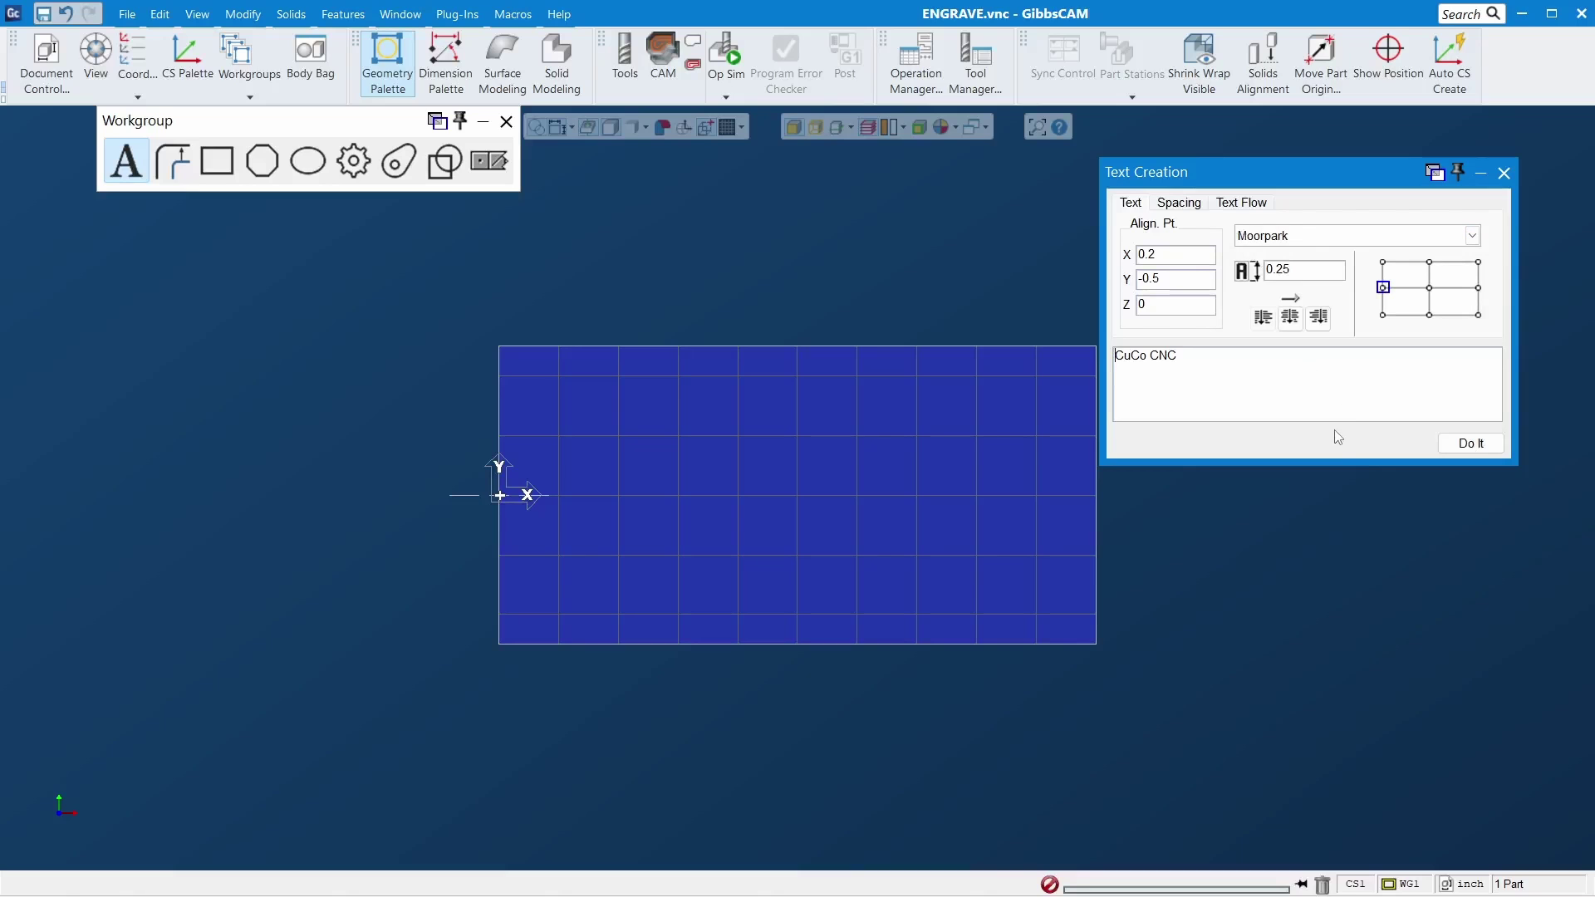
{"action": "left_click", "coordinate": [1483, 450]}
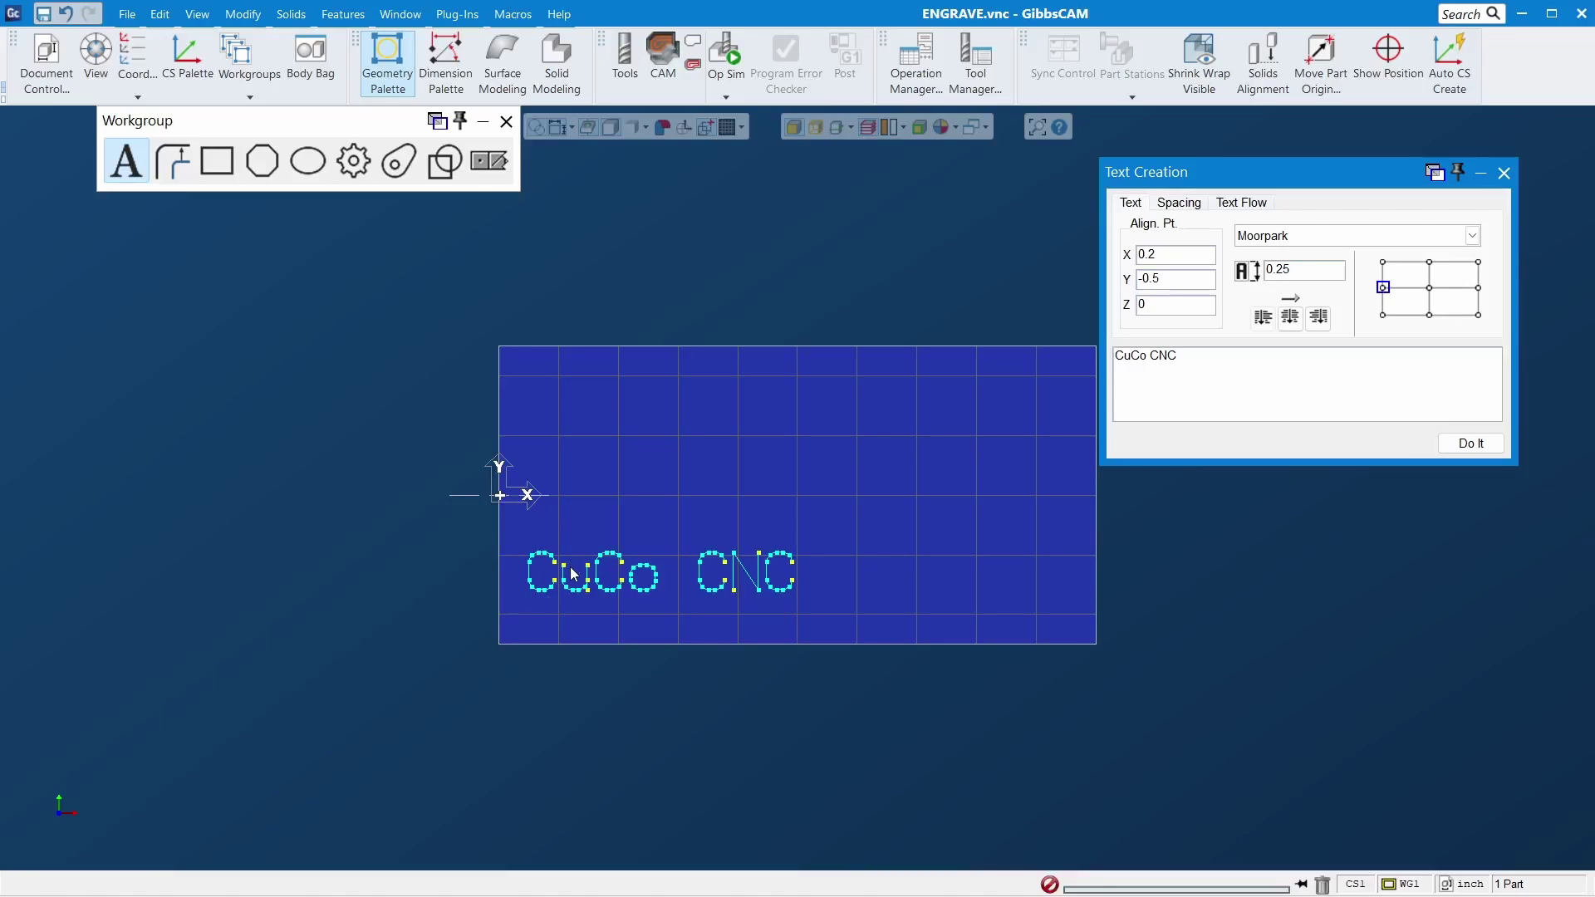
Step: Create a second "CuCo CNC" text in the David Libre Bold font, aligned at X 0.2, Y 0
{"action": "scroll", "coordinate": [556, 602], "scroll_direction": "up", "scroll_amount": 3}
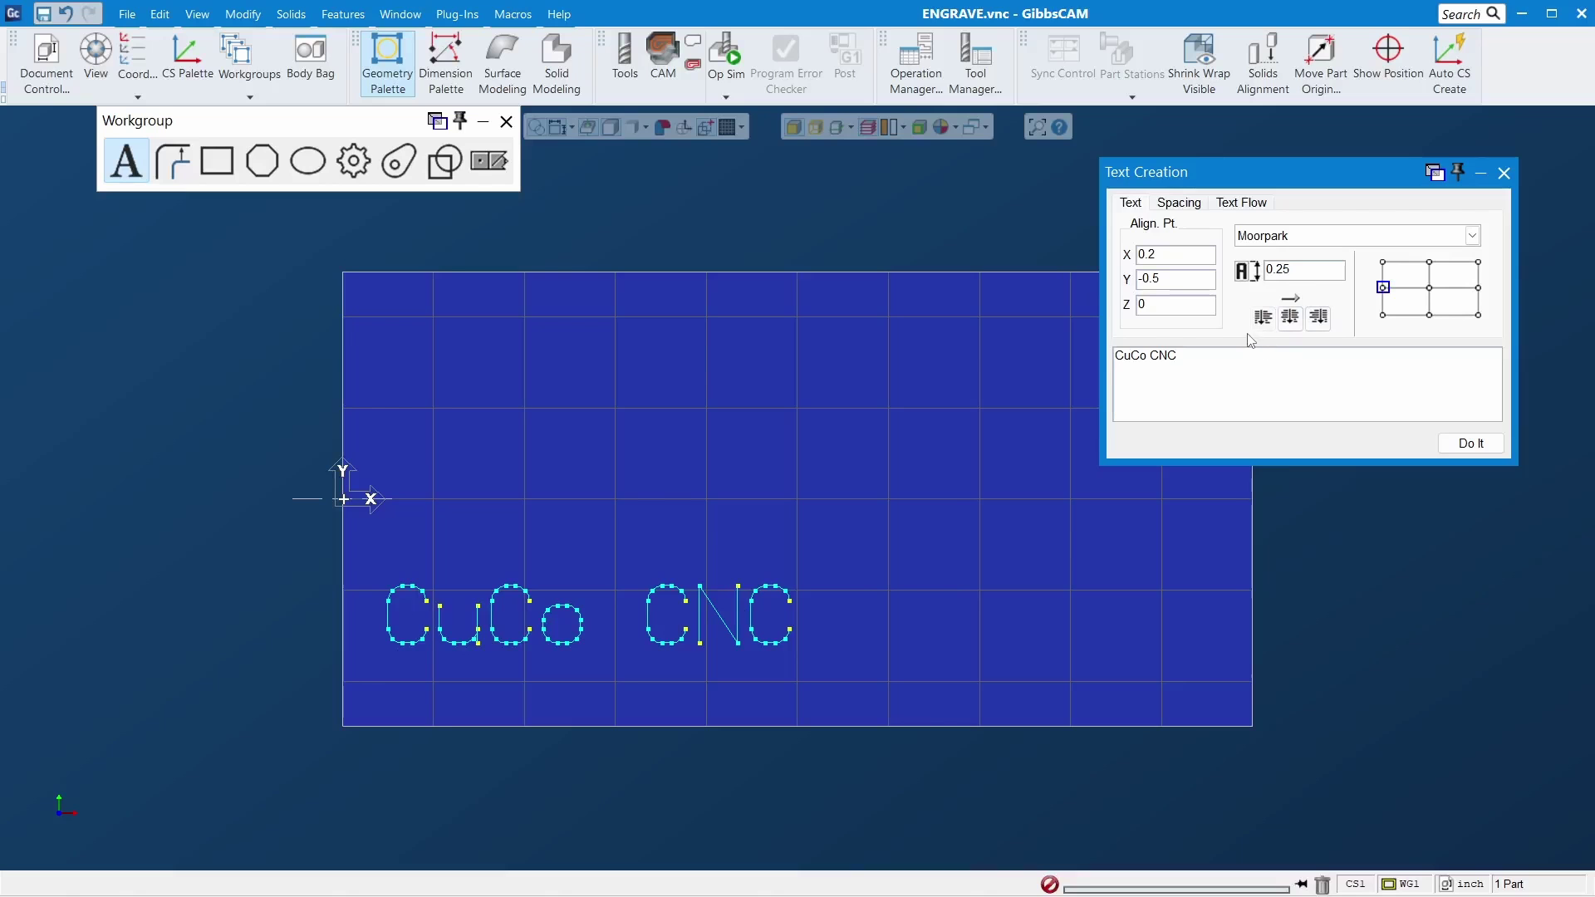
{"action": "left_click", "coordinate": [1362, 238]}
{"action": "scroll", "coordinate": [1410, 411], "scroll_direction": "up", "scroll_amount": 15}
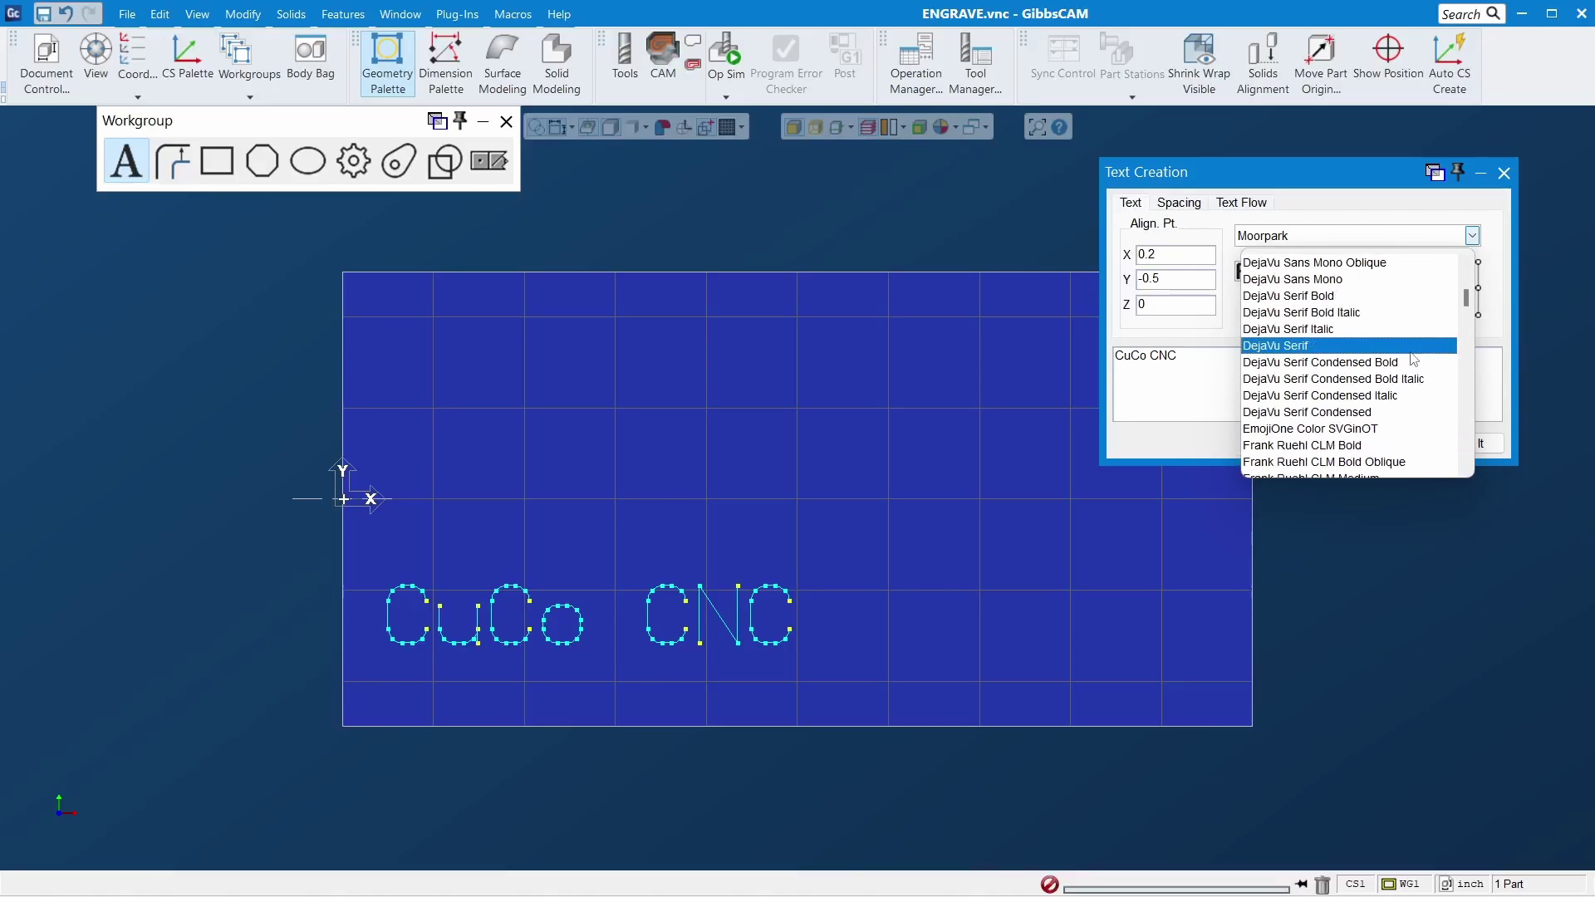
{"action": "left_click", "coordinate": [1371, 281]}
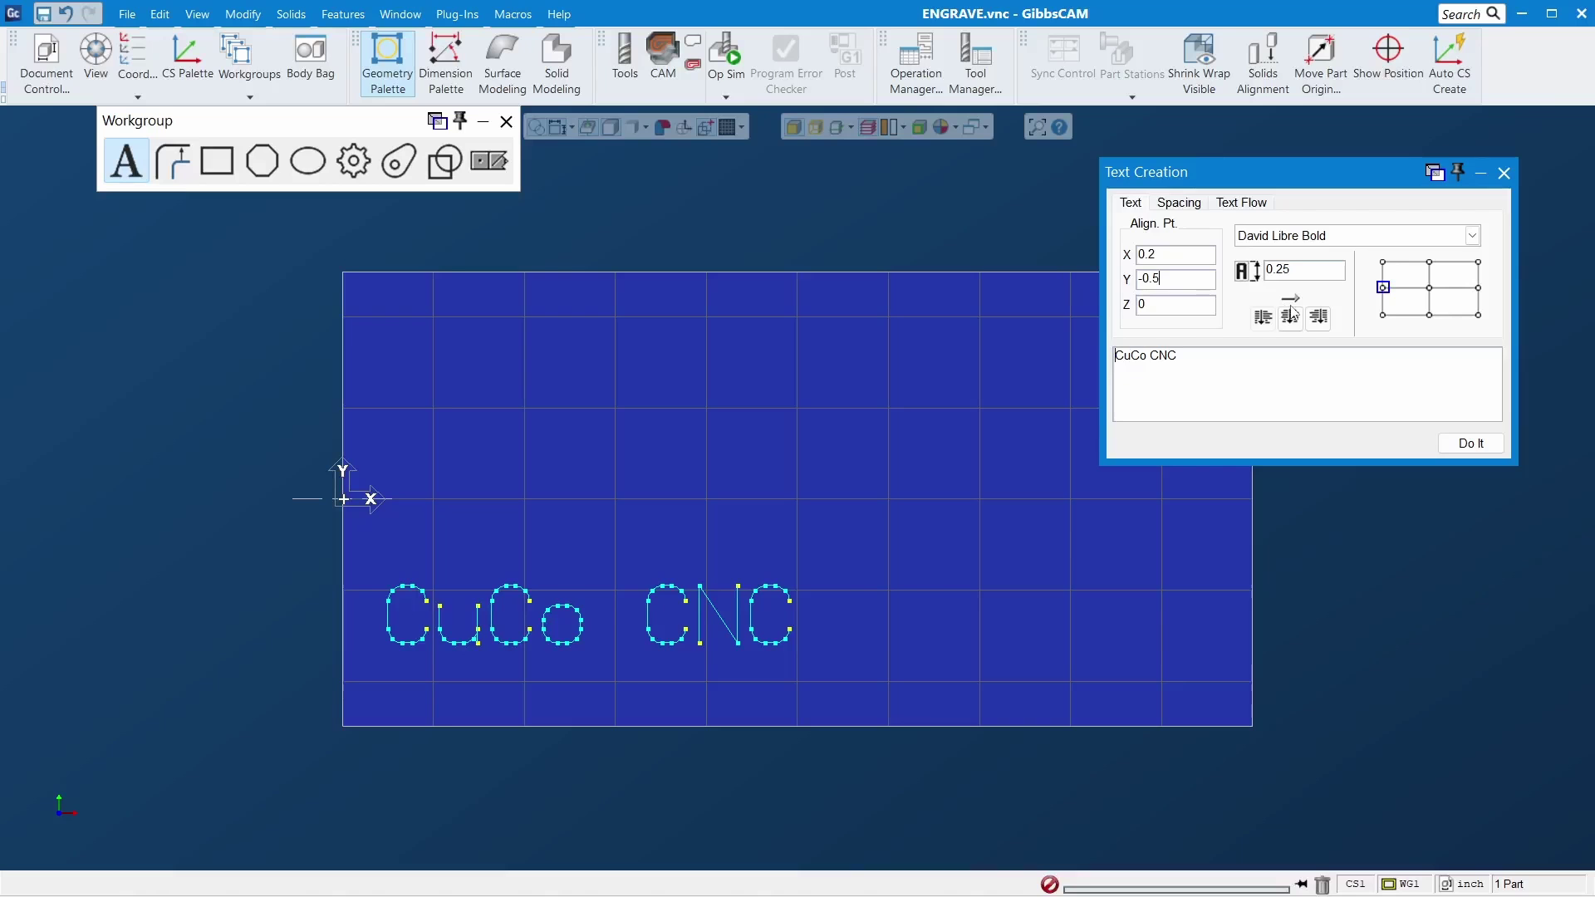
{"action": "key", "text": "BackSpace"}
{"action": "key", "text": "BackSpace"}
{"action": "key", "text": "BackSpace"}
{"action": "key", "text": "BackSpace"}
{"action": "left_click", "coordinate": [1474, 444]}
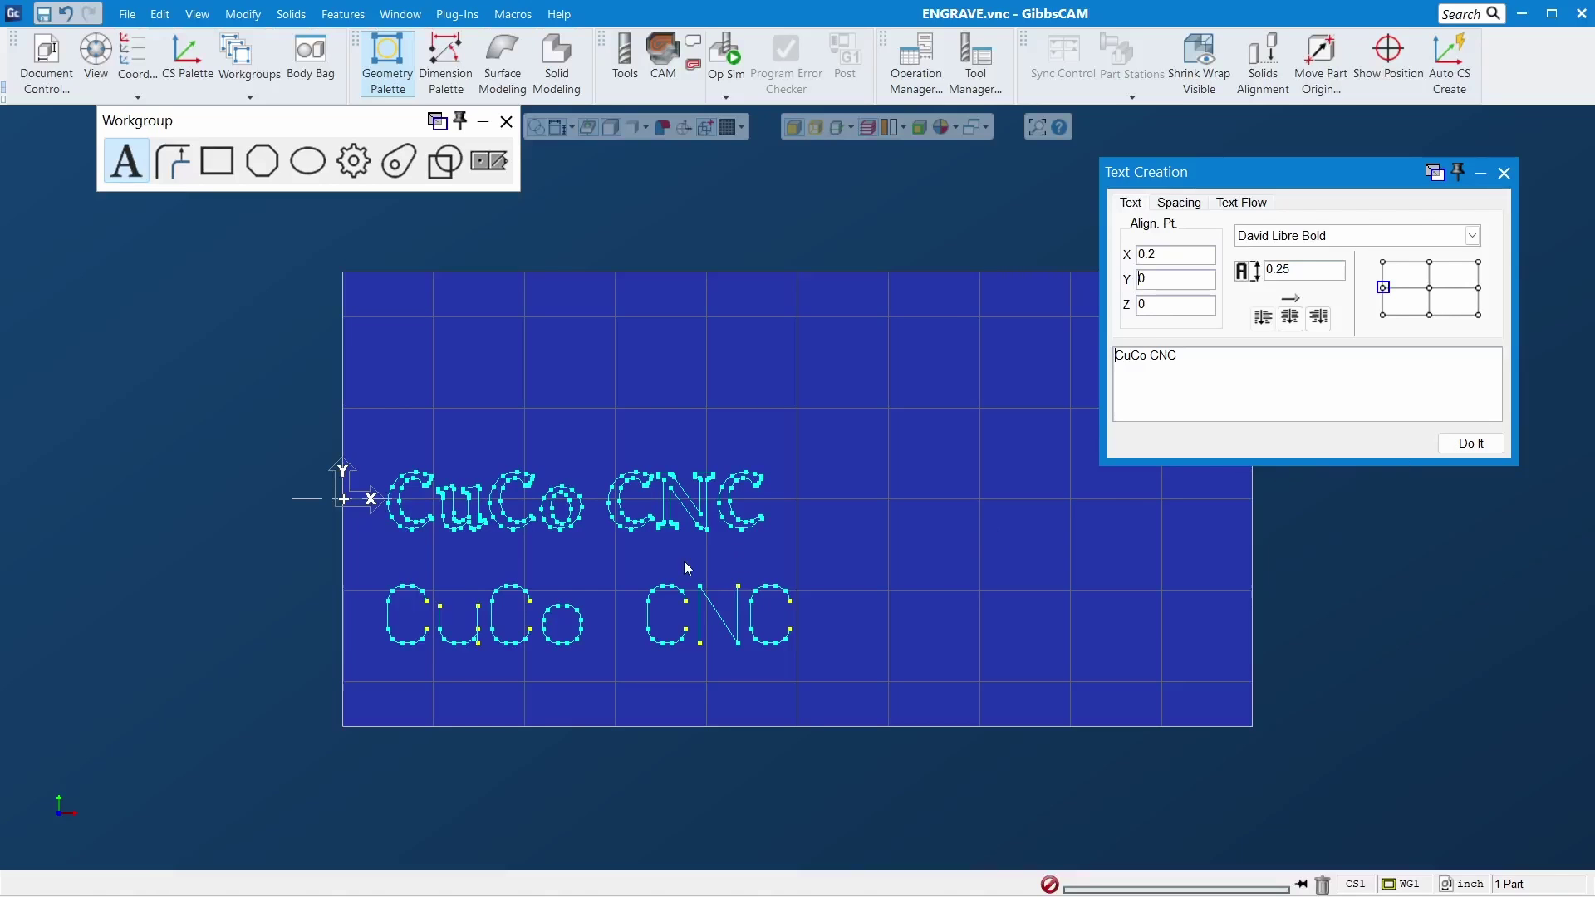
Step: Compare the two texts' letter outlines up close, then undo the David Libre Bold text
{"action": "scroll", "coordinate": [370, 560], "scroll_direction": "up", "scroll_amount": 1}
{"action": "scroll", "coordinate": [370, 560], "scroll_direction": "up", "scroll_amount": 1}
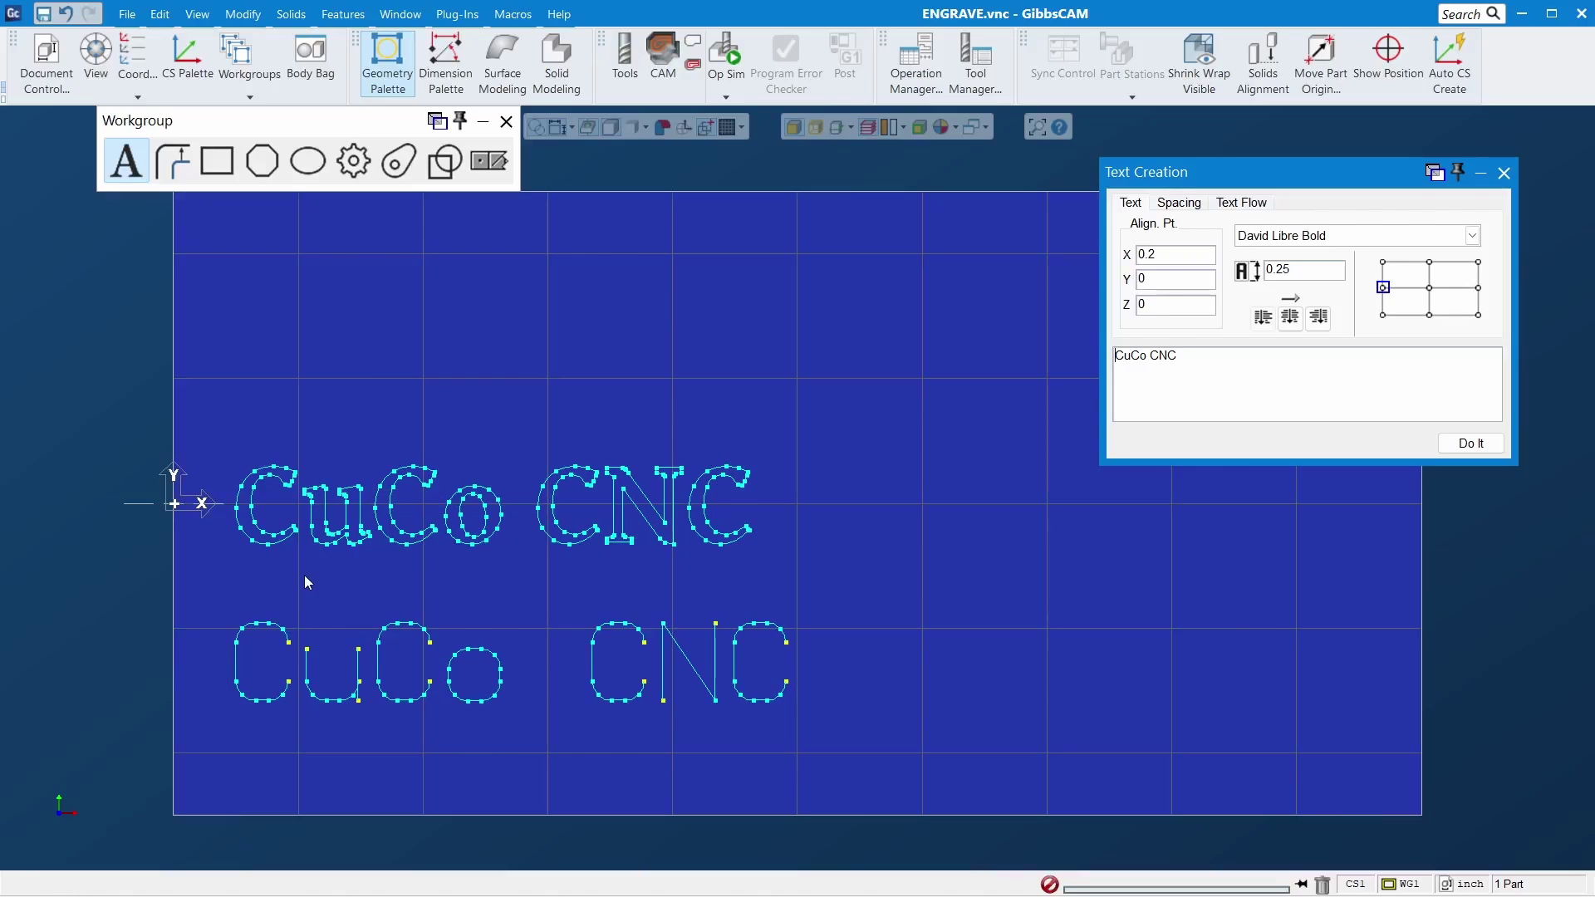
{"action": "scroll", "coordinate": [308, 584], "scroll_direction": "up", "scroll_amount": 1}
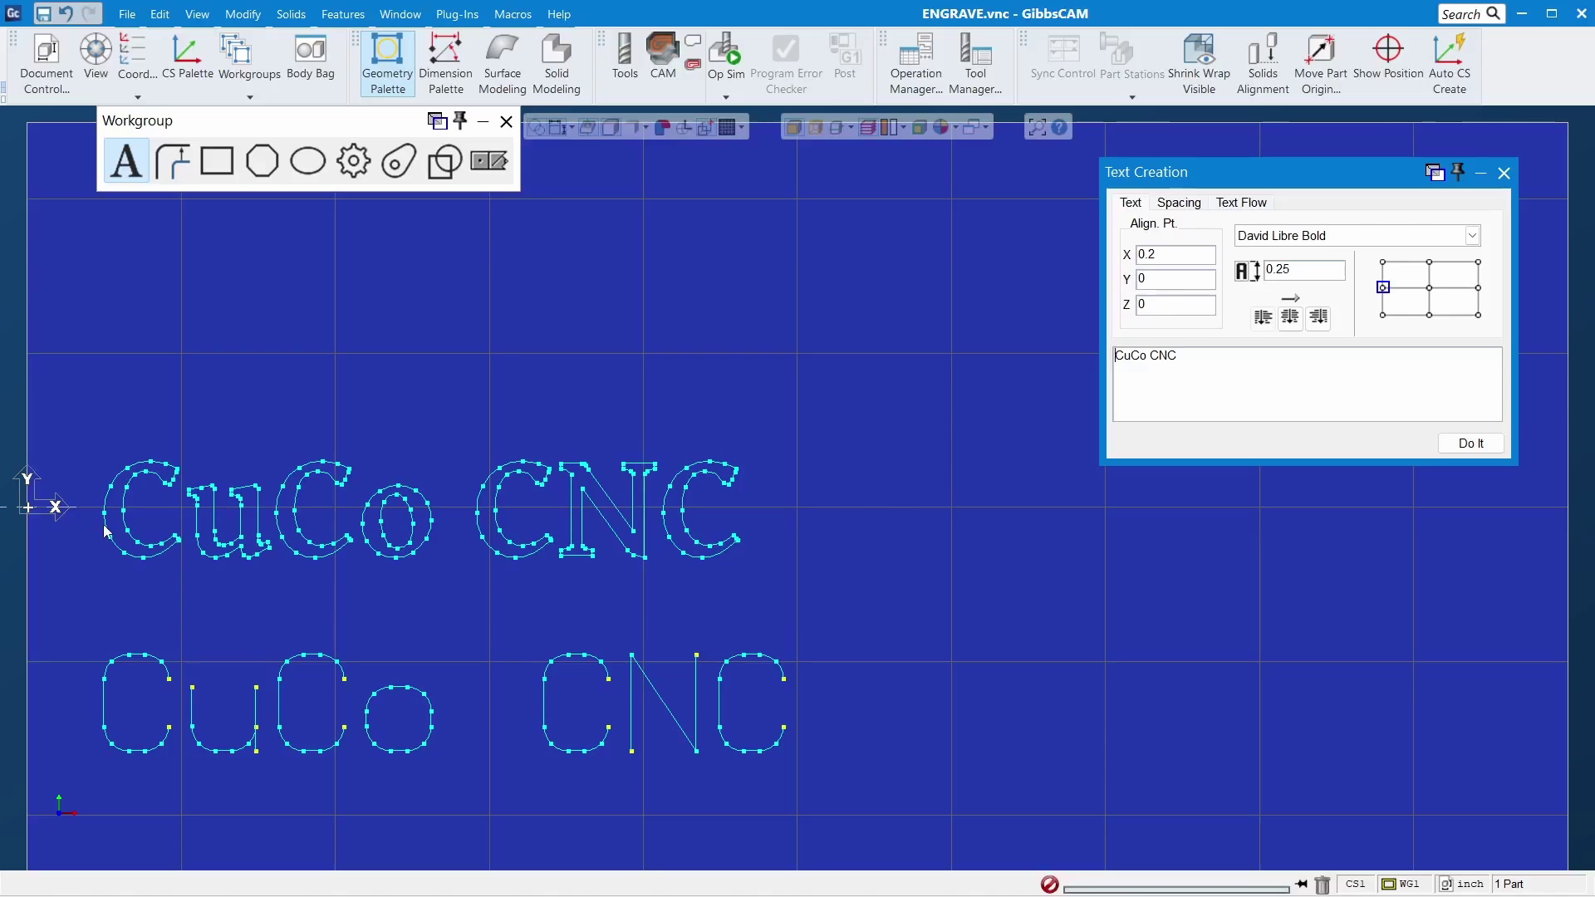
{"action": "scroll", "coordinate": [1015, 537], "scroll_direction": "down", "scroll_amount": 2}
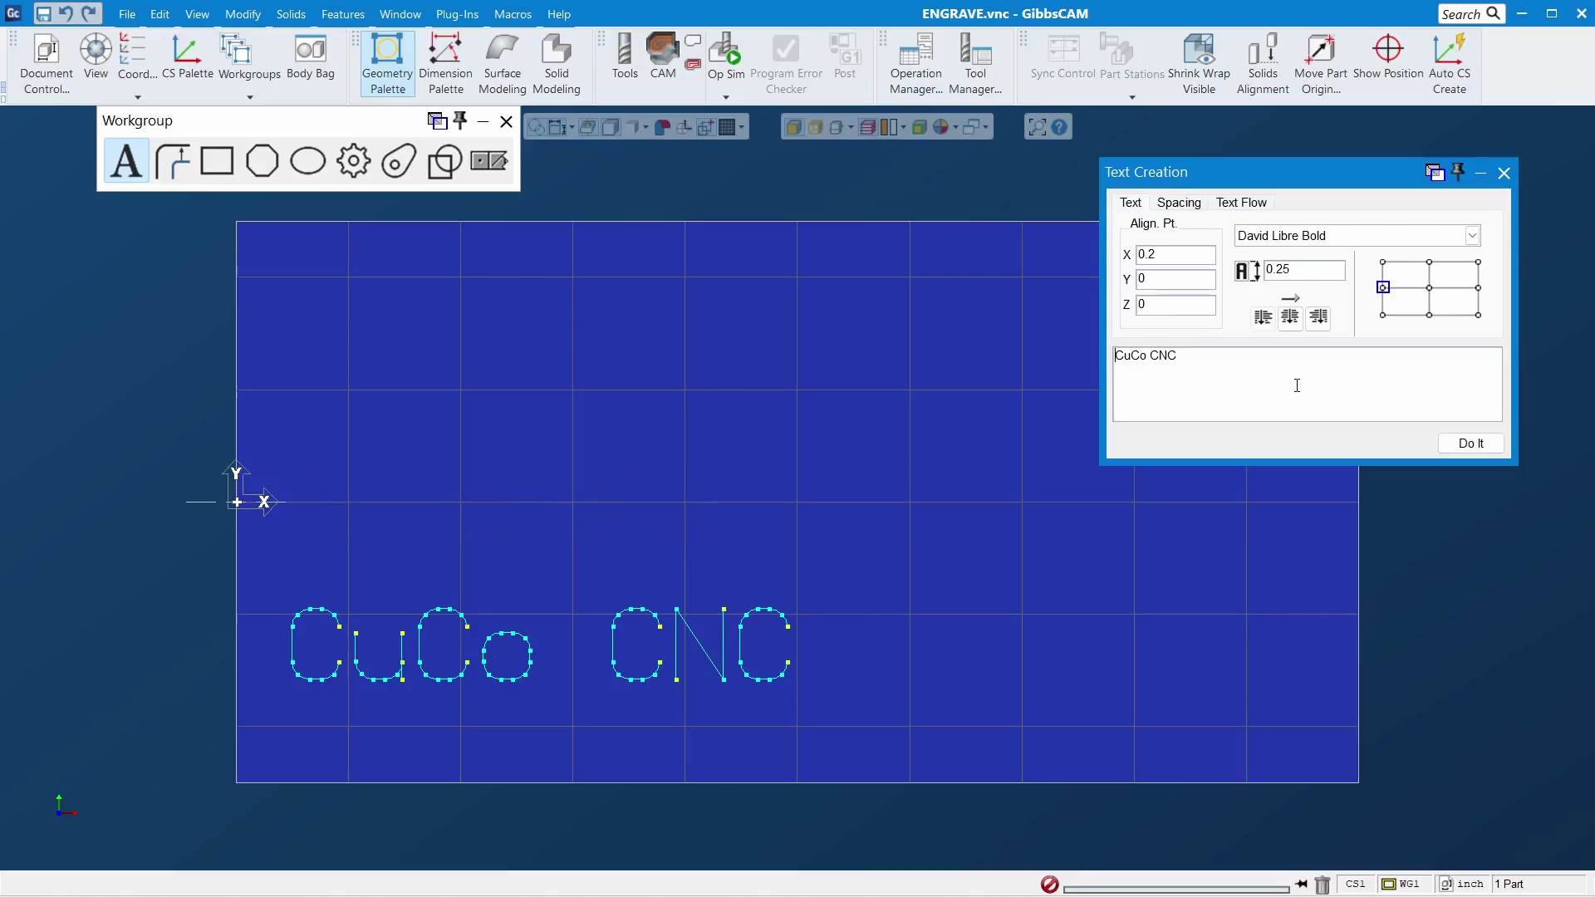
Step: Close the text creation and geometry tools, and set milling tool 1 to the ball end mill type
{"action": "left_click", "coordinate": [1504, 173]}
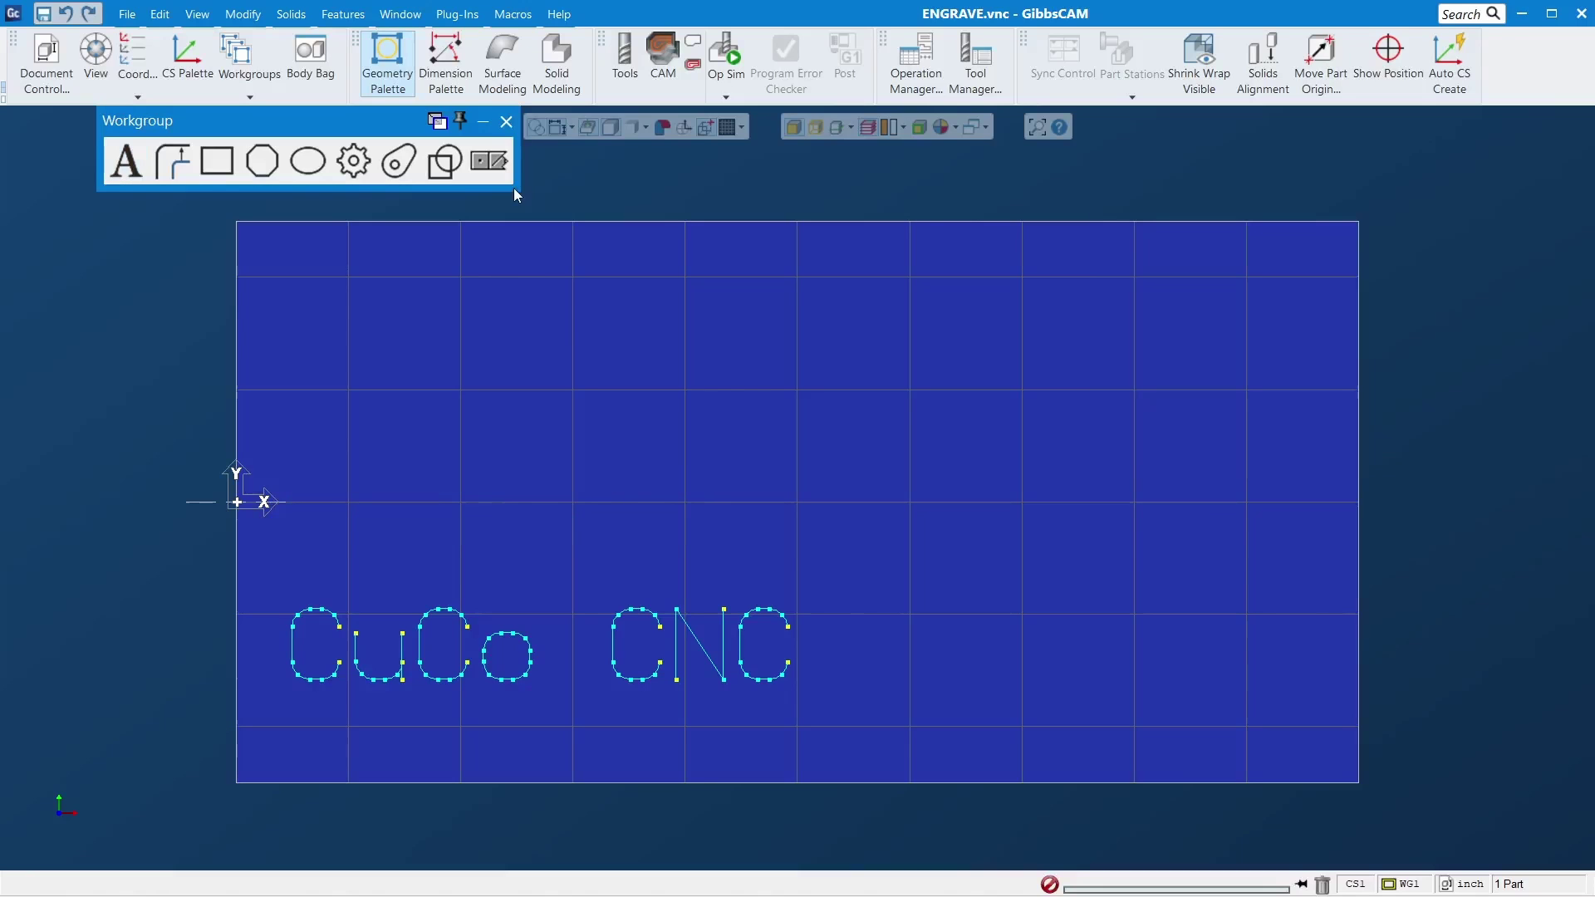
{"action": "left_click", "coordinate": [506, 121]}
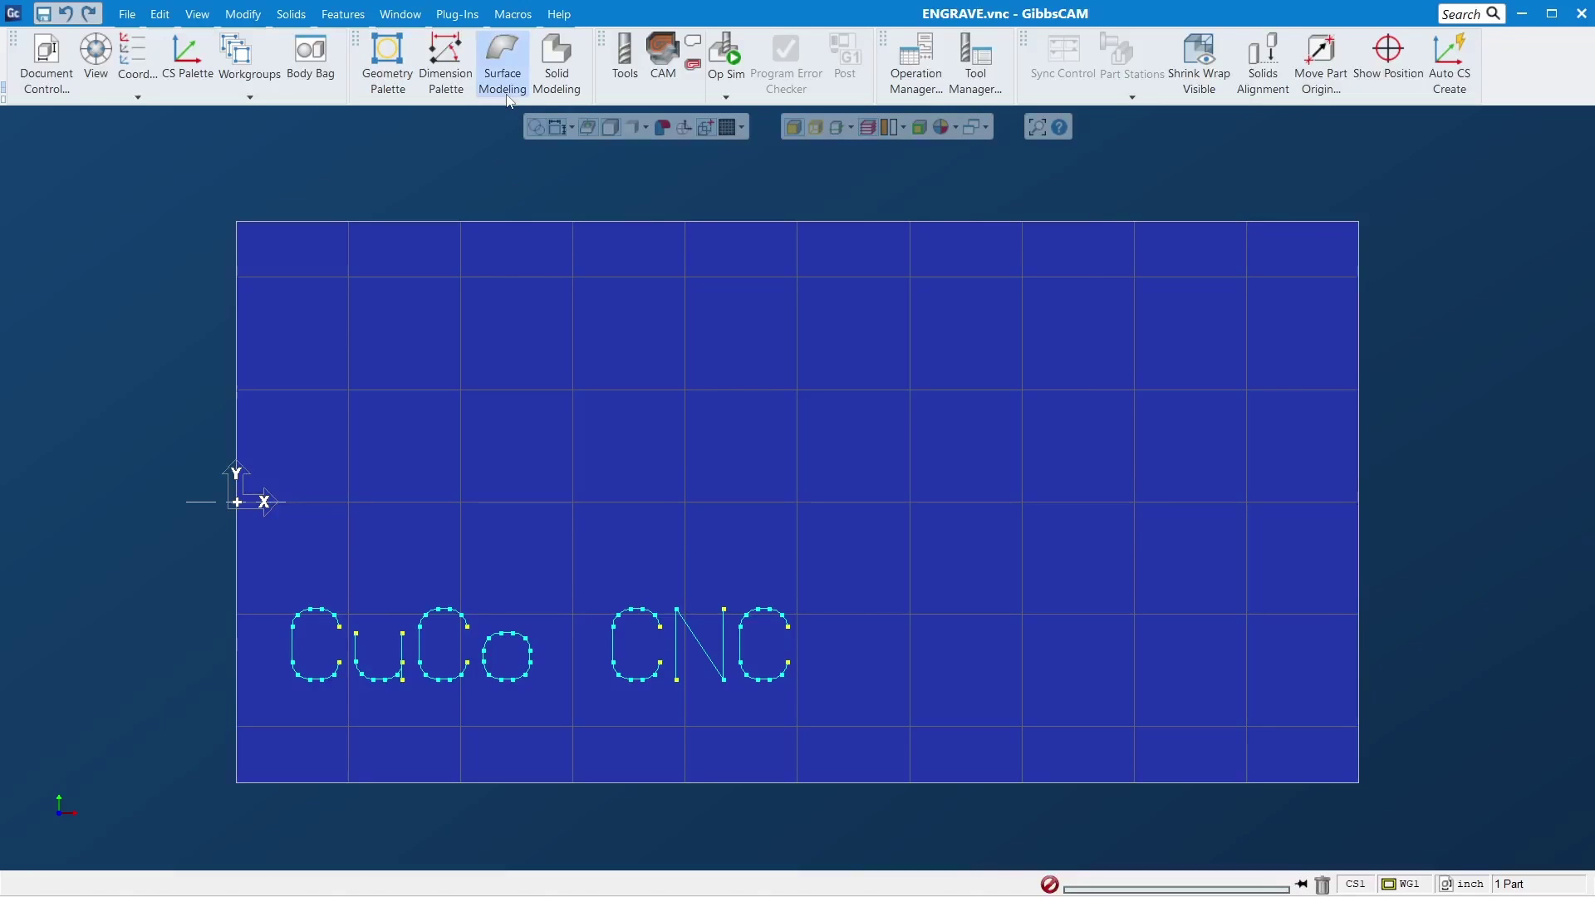
{"action": "left_click", "coordinate": [629, 48]}
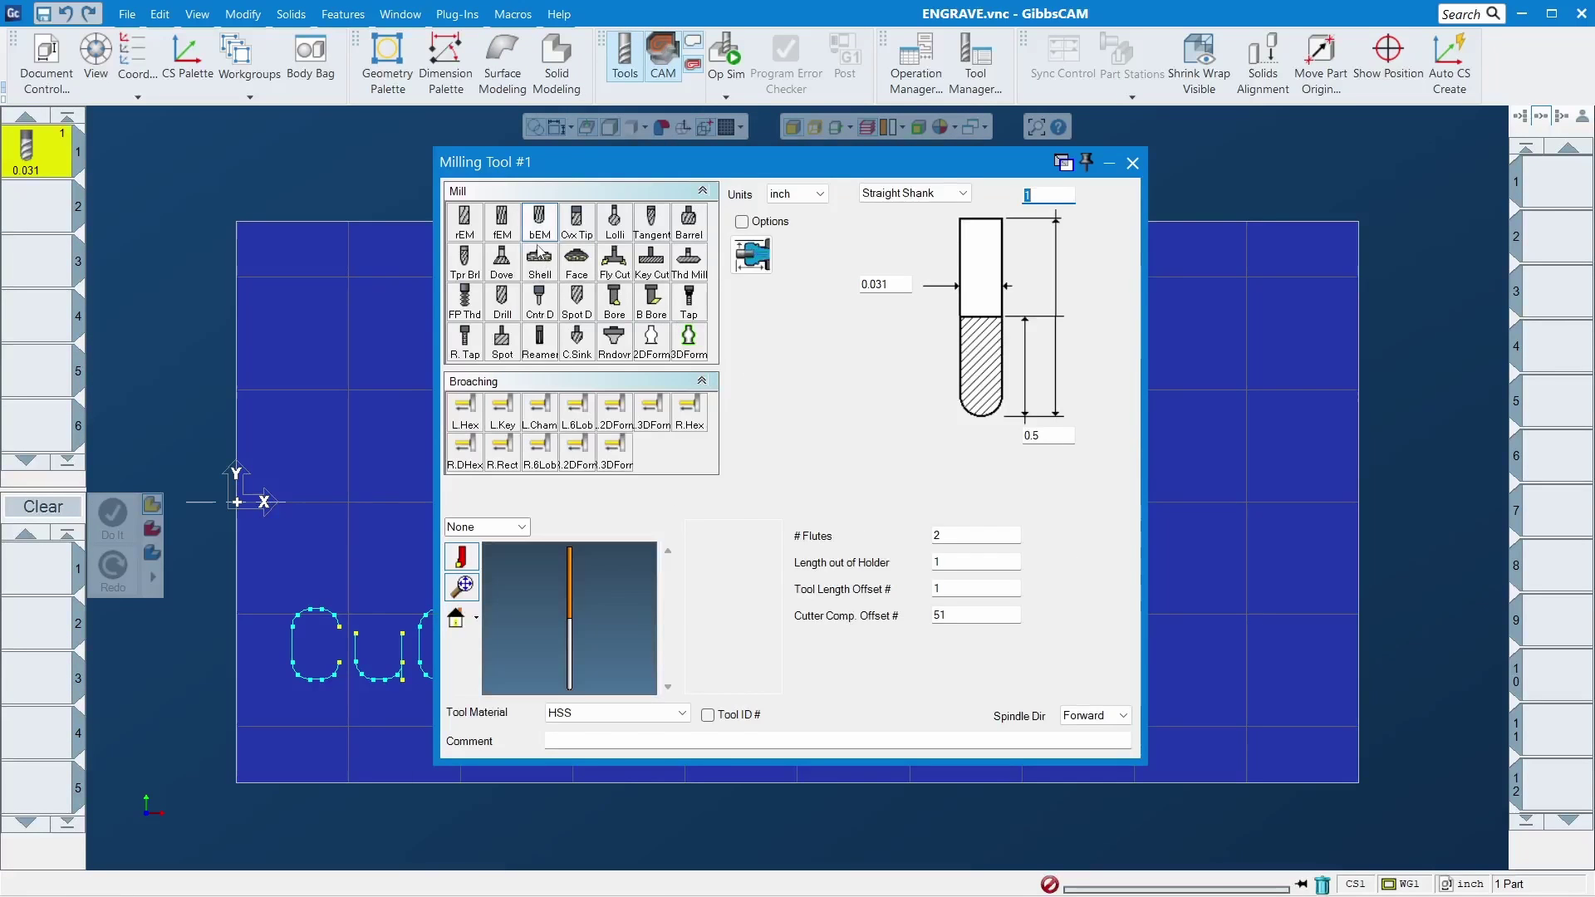
{"action": "left_click", "coordinate": [539, 221]}
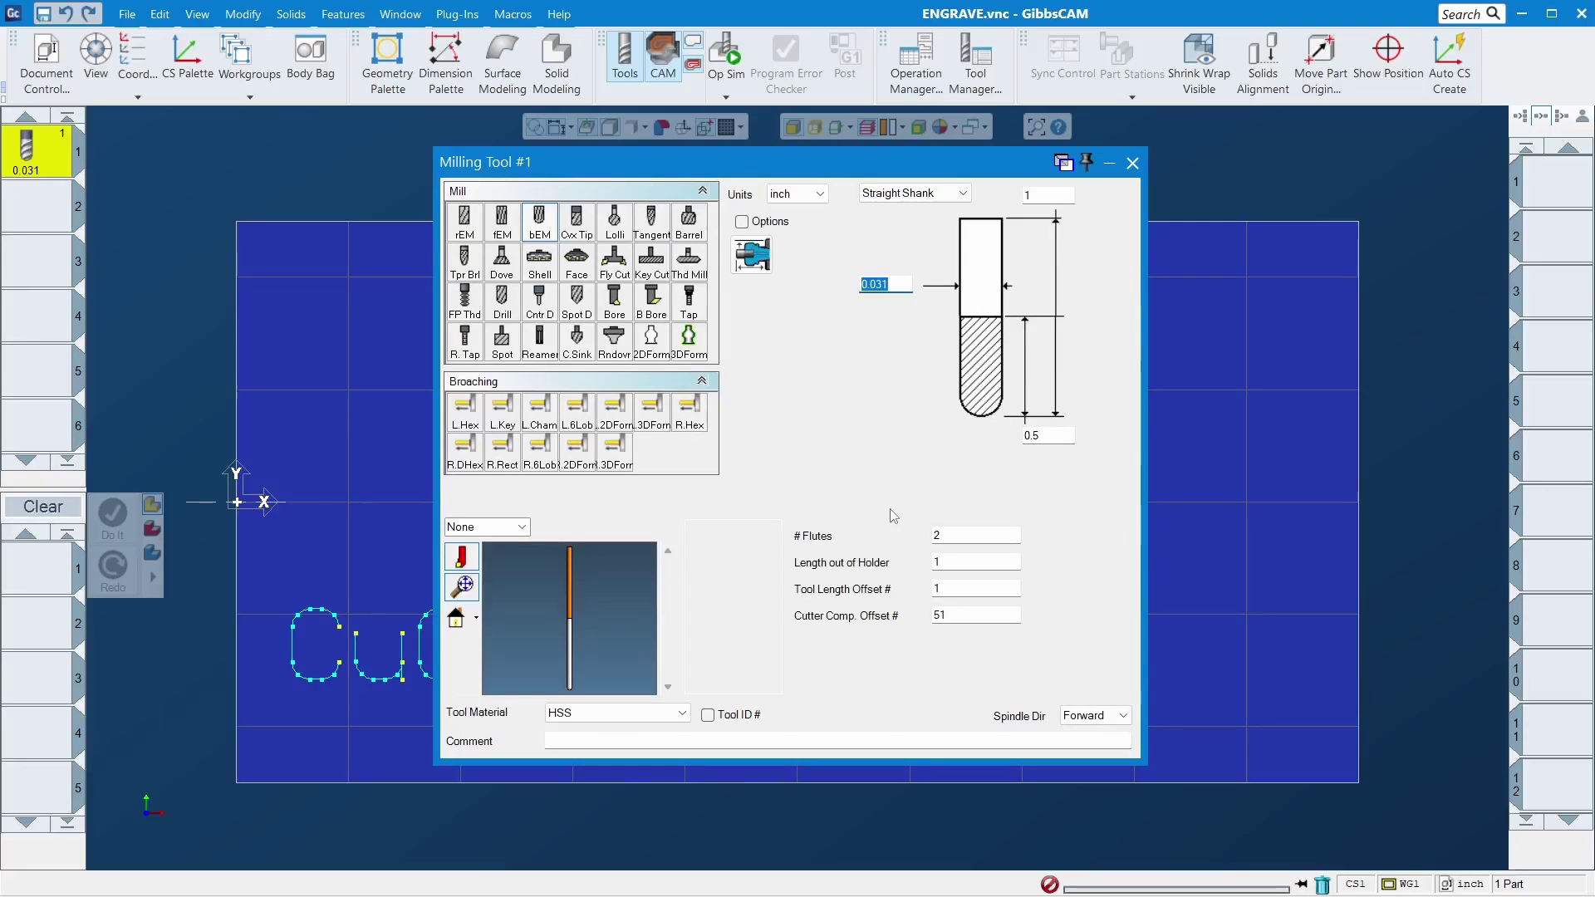
{"action": "double_click", "coordinate": [909, 283]}
{"action": "left_click", "coordinate": [145, 810]}
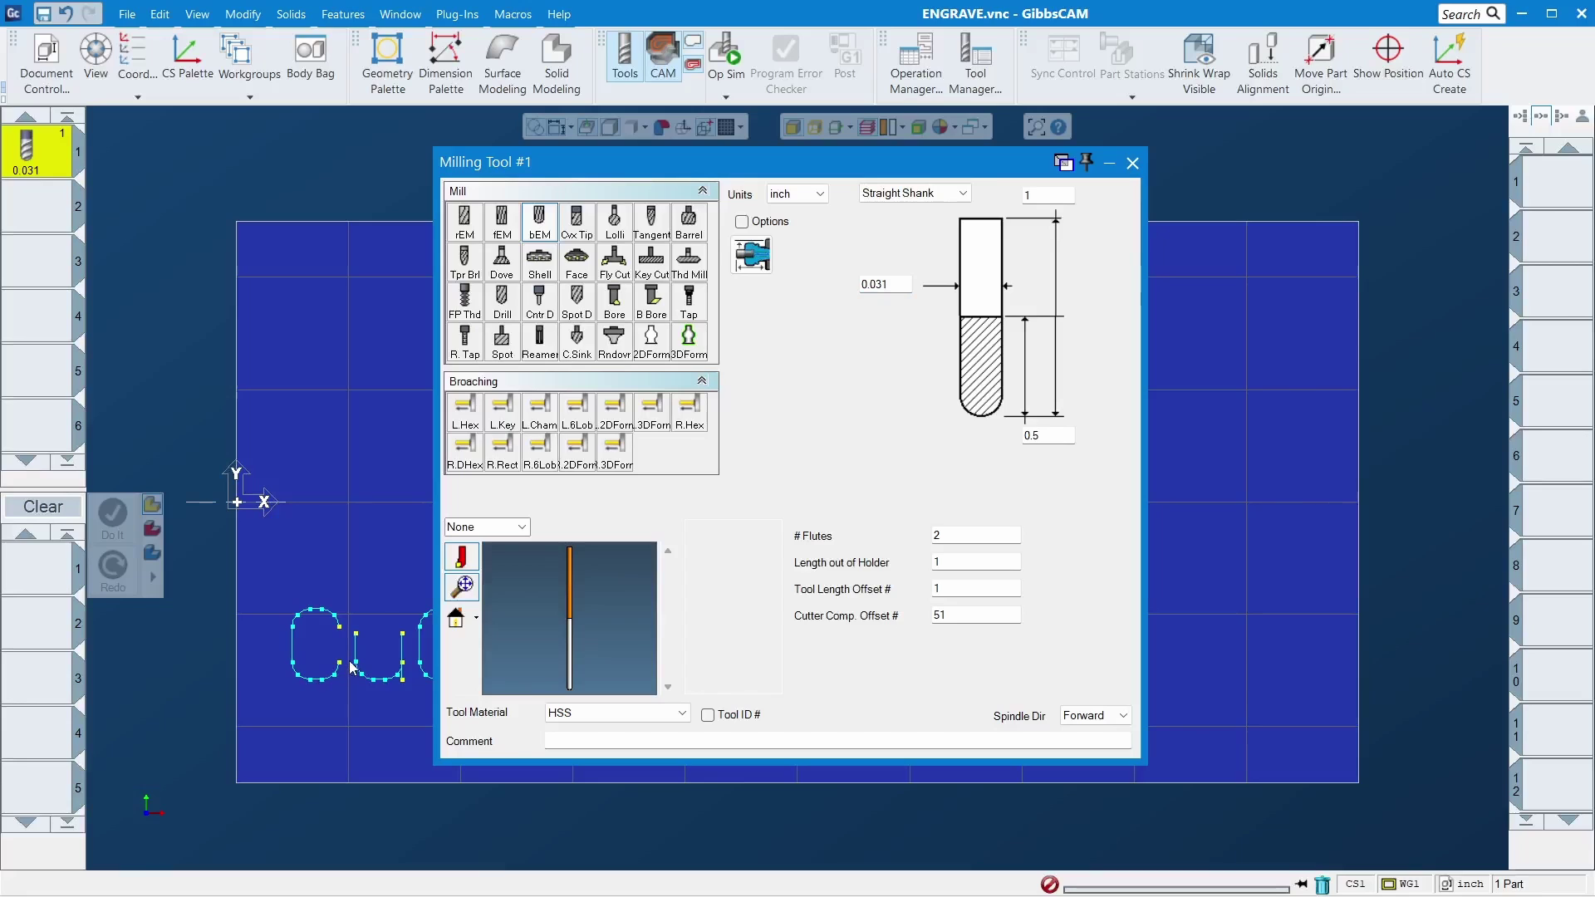
Step: Try a 0.062 diameter on the ball end mill, return it to 0.031 and close the tool definition
{"action": "double_click", "coordinate": [888, 288]}
{"action": "type", "text": ".062"}
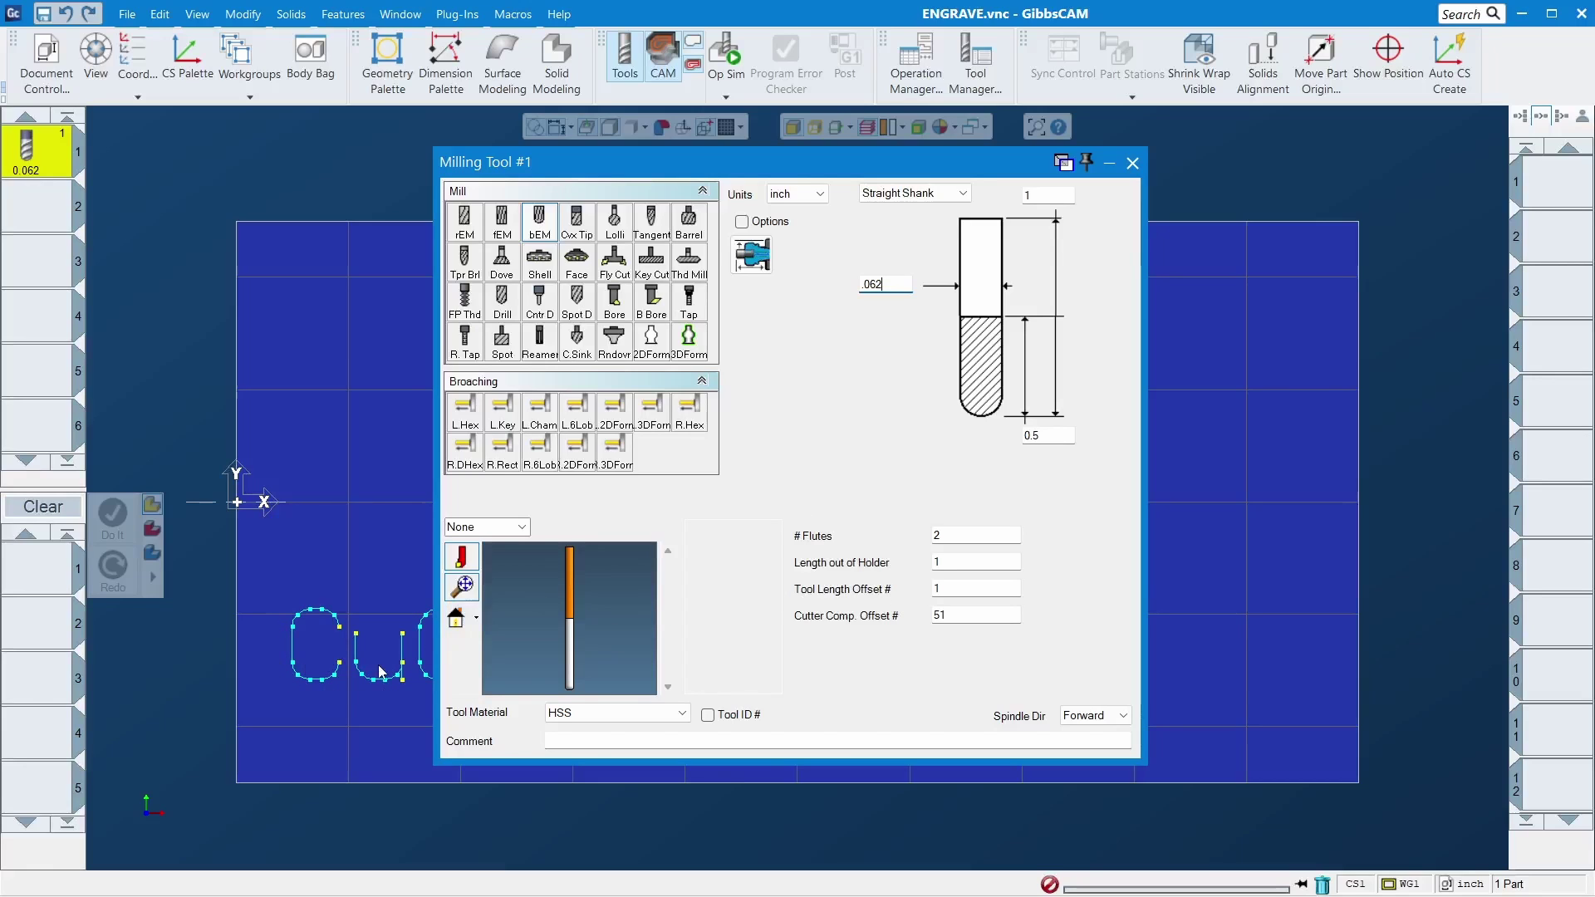
{"action": "double_click", "coordinate": [886, 284]}
{"action": "type", "text": ".031"}
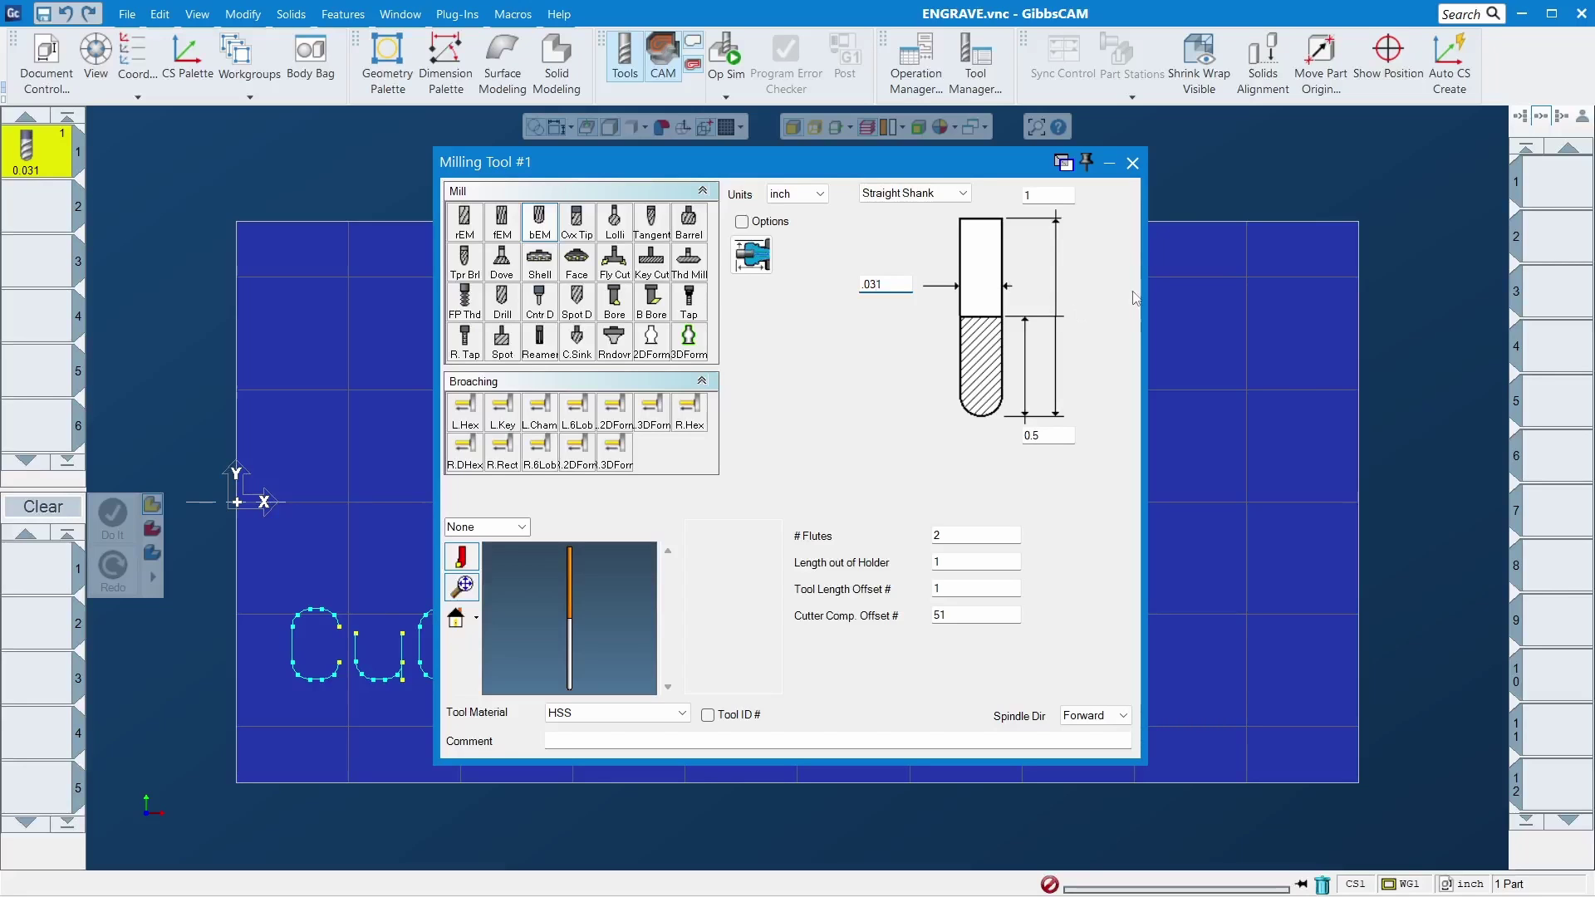
{"action": "left_click", "coordinate": [1132, 164]}
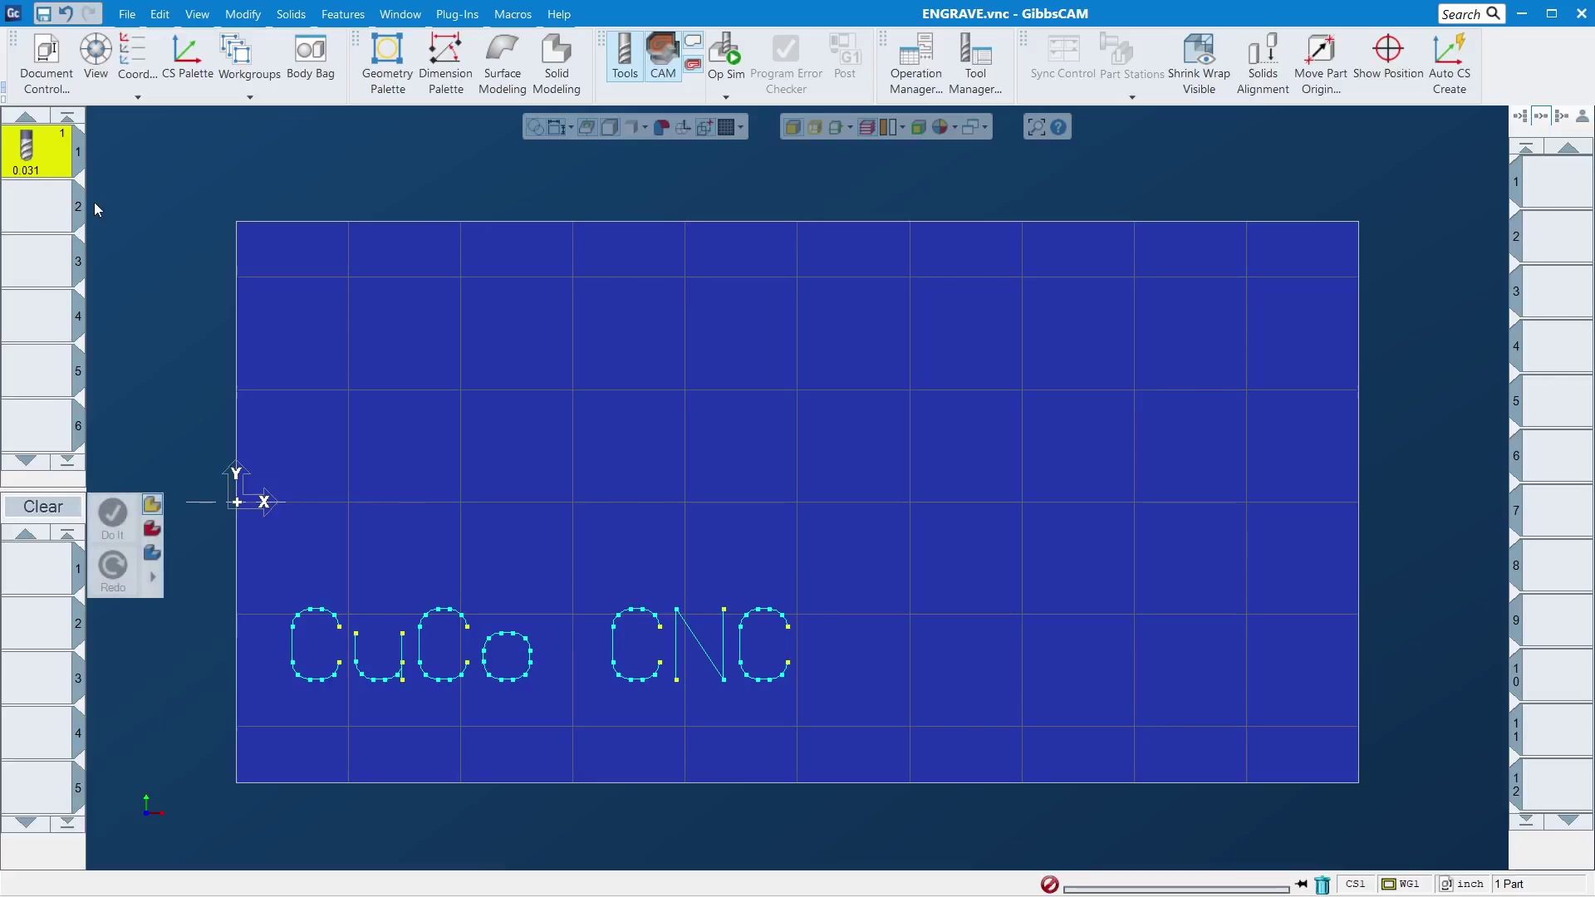
Step: Create a milling Contour process that uses the 0.031 ball end mill
{"action": "left_click_drag", "start_coordinate": [33, 158], "coordinate": [37, 564]}
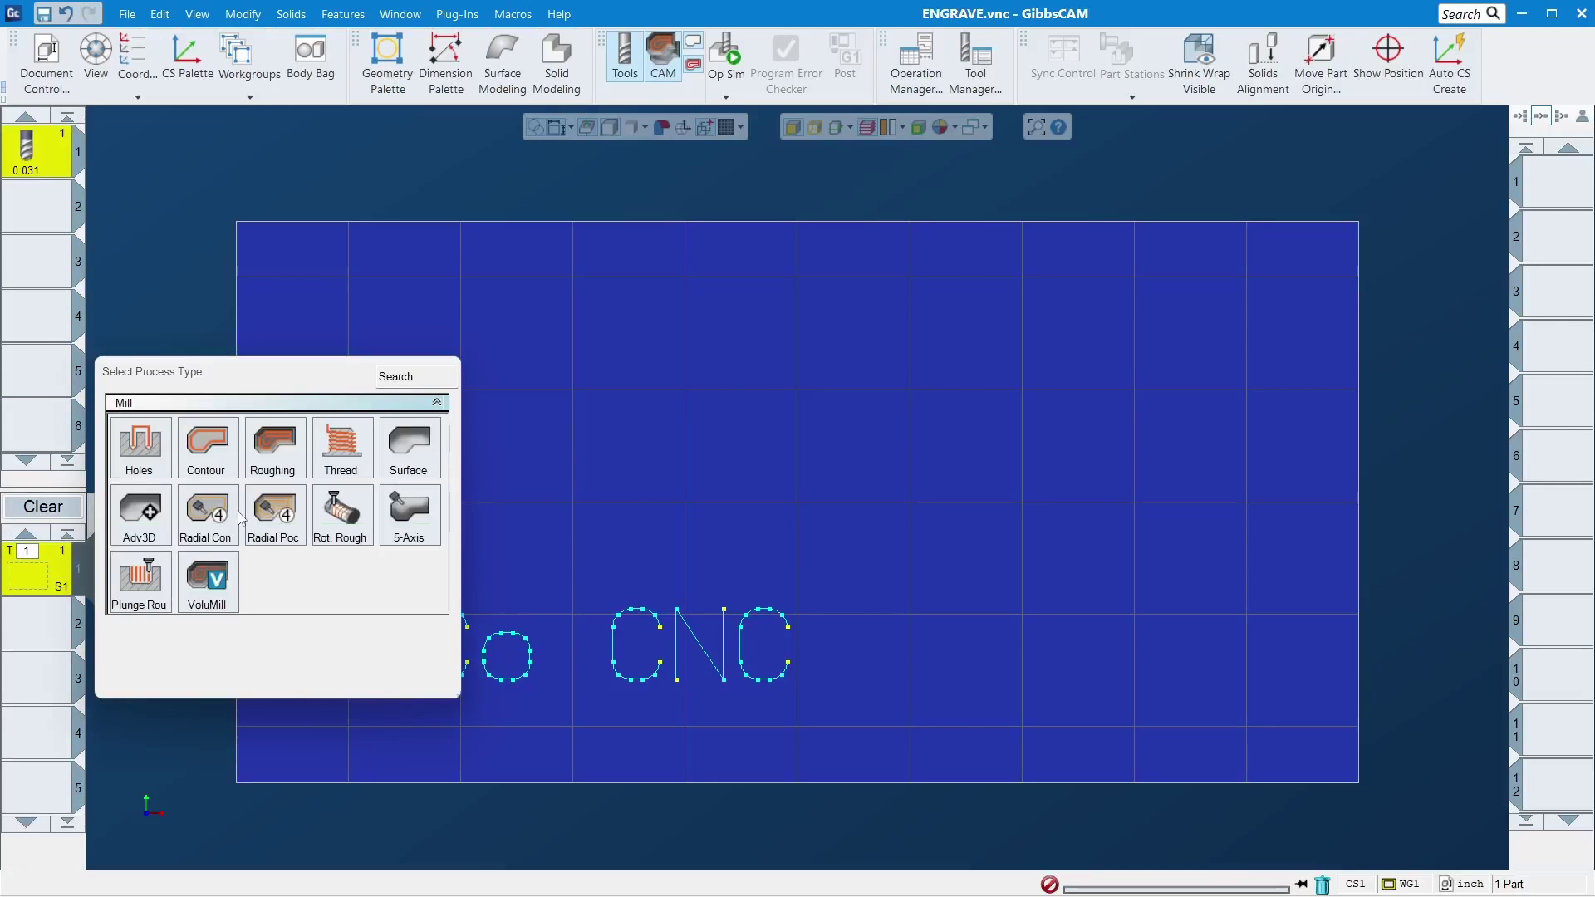
{"action": "left_click", "coordinate": [212, 452]}
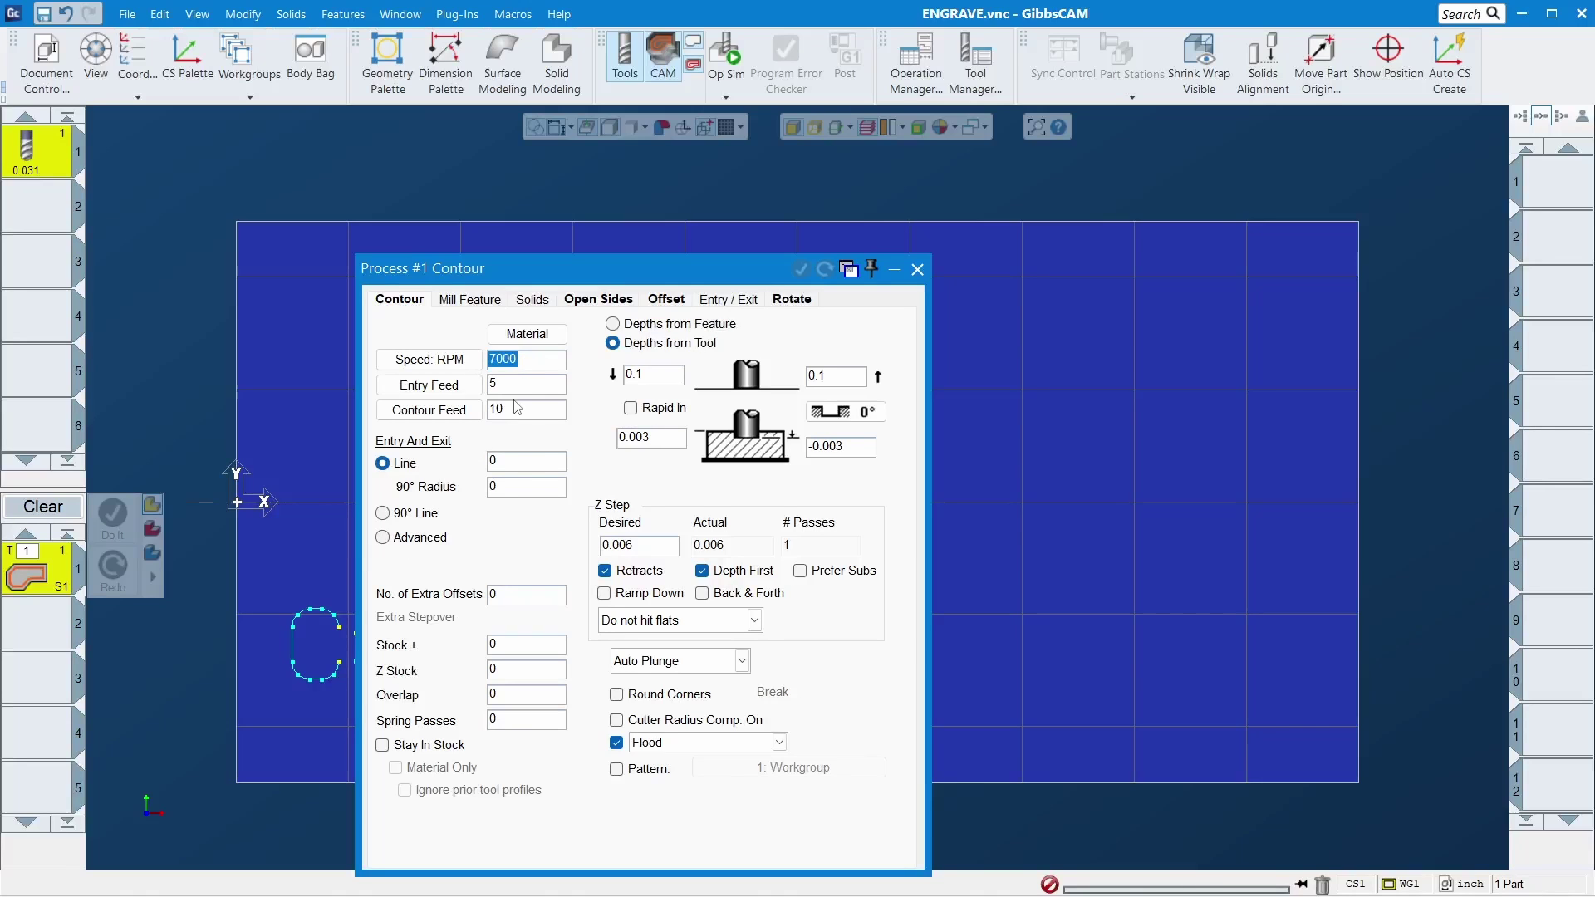
{"action": "key", "text": "Tab"}
{"action": "key", "text": "Tab"}
Step: Set the contour process's desired Z step to 0.003
{"action": "left_click", "coordinate": [665, 447]}
{"action": "left_click", "coordinate": [815, 446]}
{"action": "double_click", "coordinate": [632, 438]}
{"action": "type", "text": "0"}
{"action": "double_click", "coordinate": [544, 383]}
{"action": "type", "text": ".003"}
{"action": "left_click", "coordinate": [679, 700]}
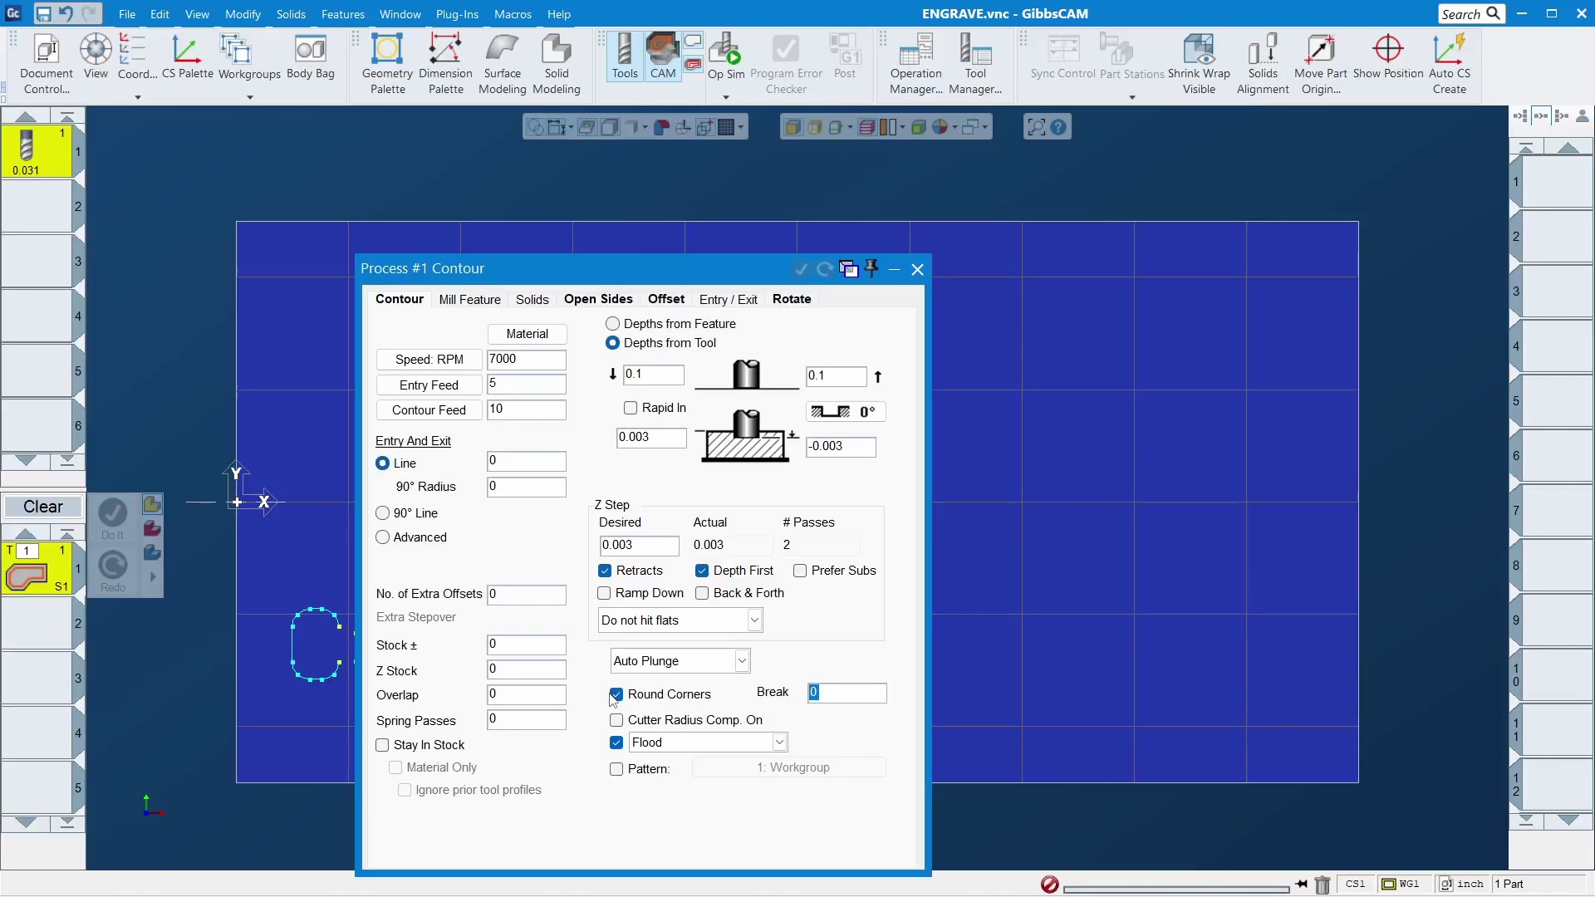
{"action": "left_click", "coordinate": [630, 698]}
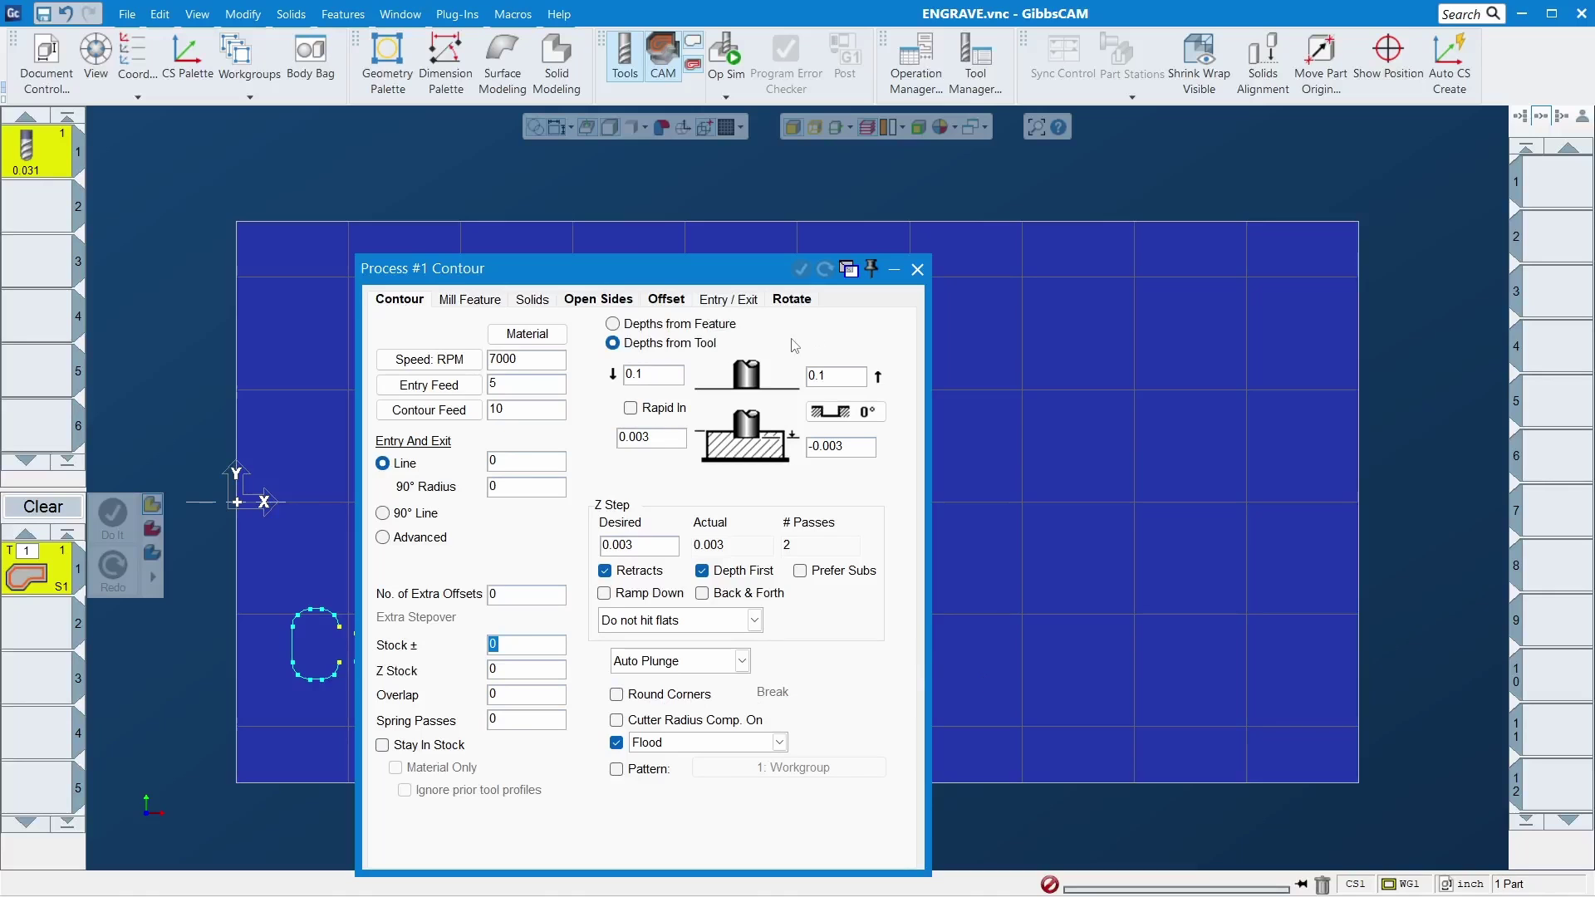
Step: Select all of the "CuCo CNC" text geometry and generate the contour operation from it
{"action": "left_click_drag", "start_coordinate": [764, 280], "coordinate": [1452, 260]}
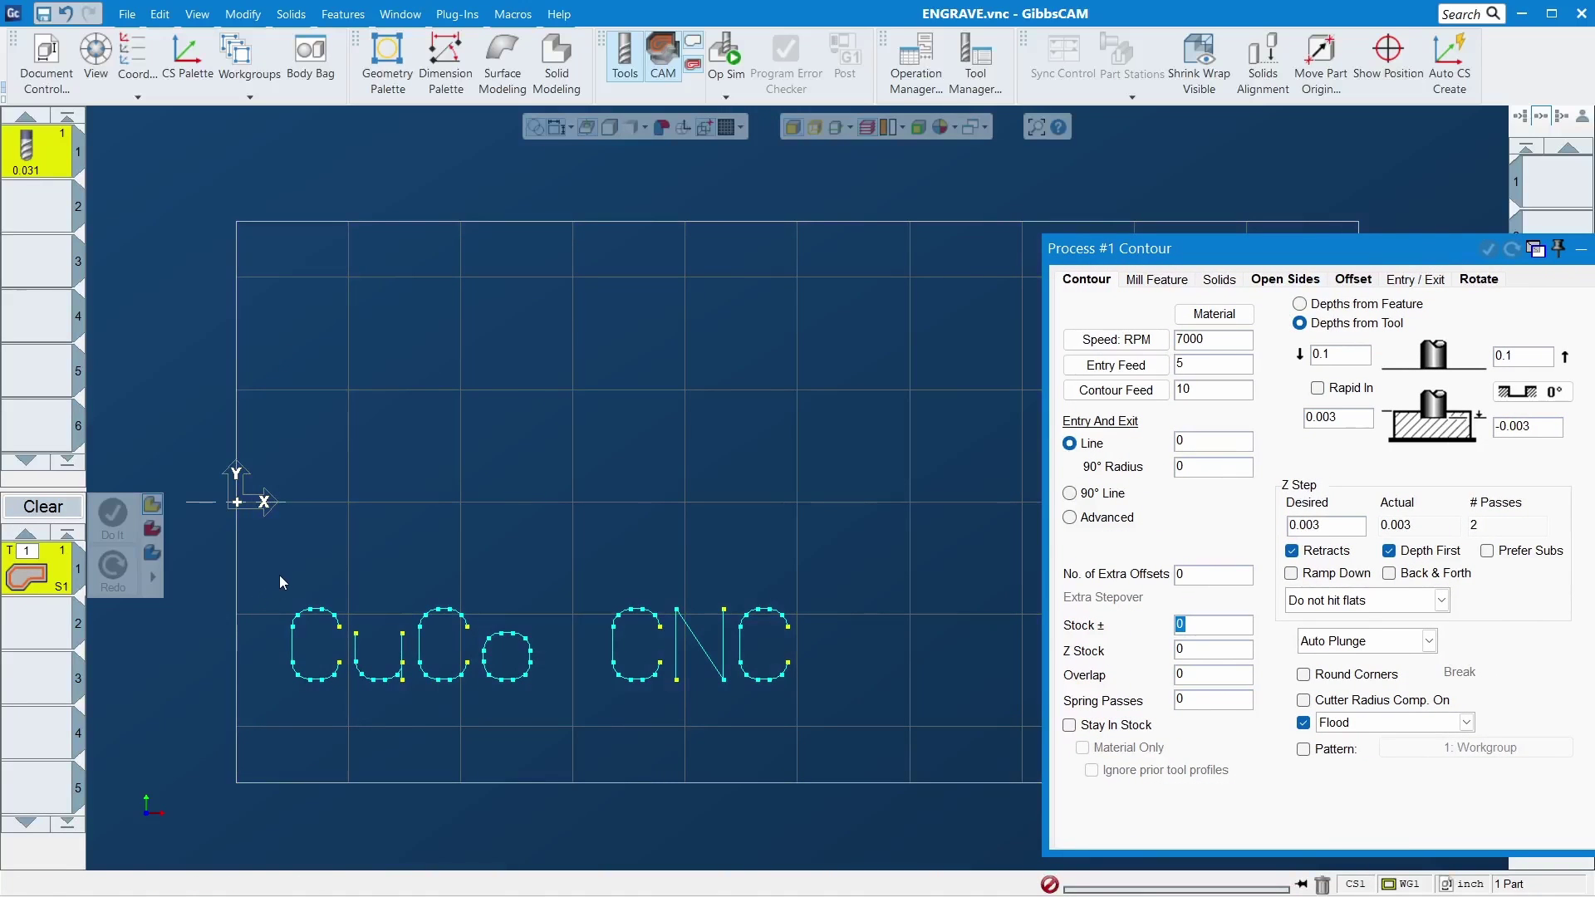
{"action": "left_click_drag", "start_coordinate": [275, 562], "coordinate": [840, 723]}
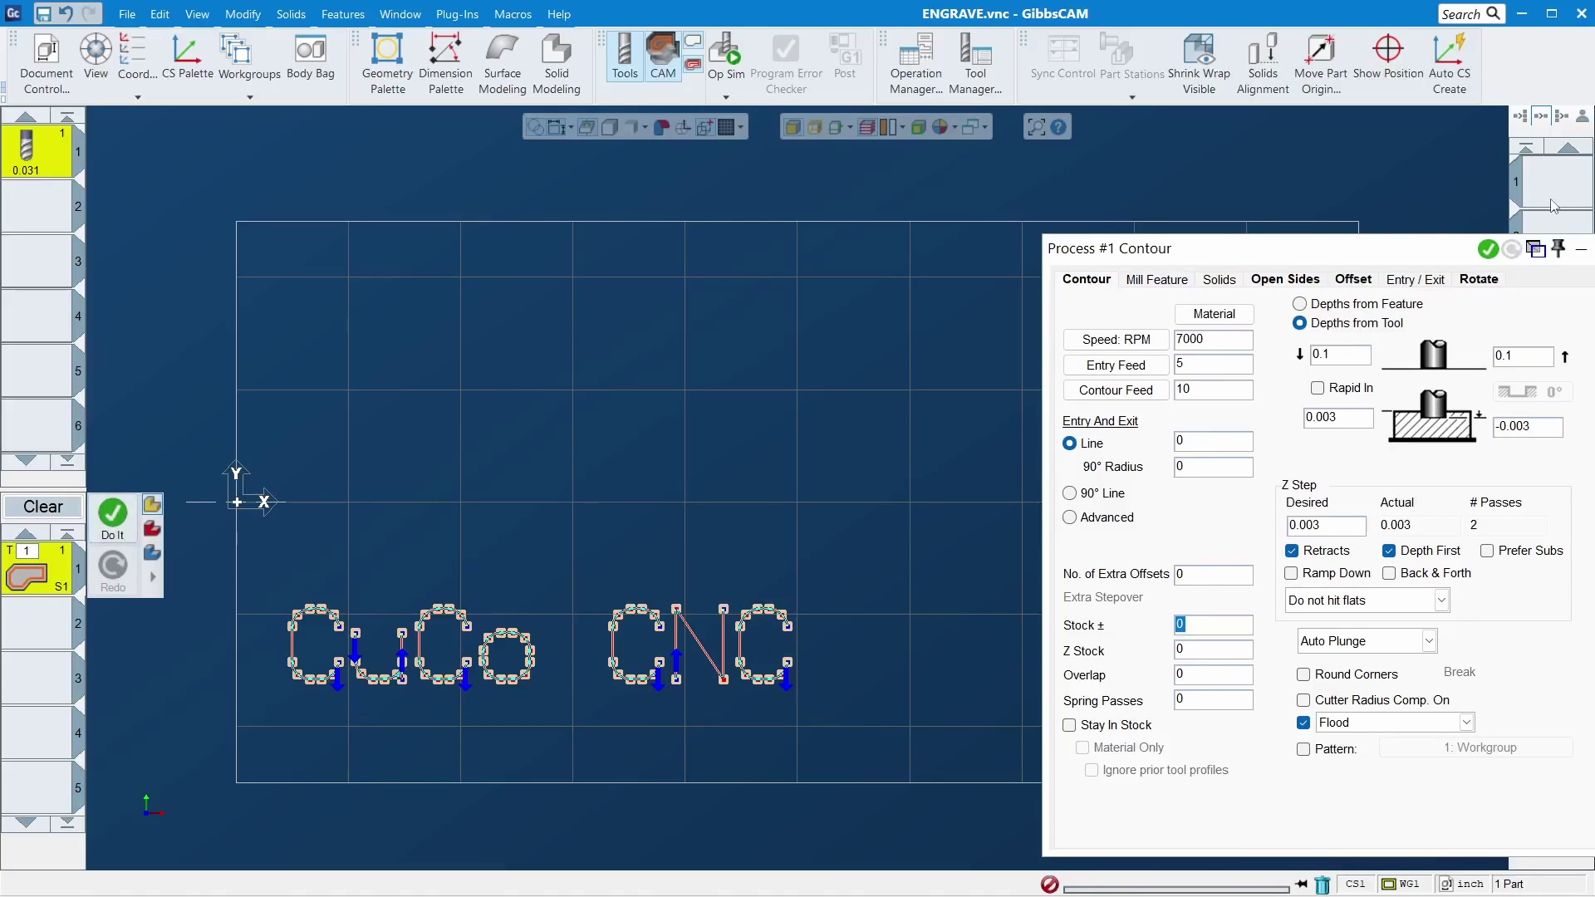
{"action": "left_click", "coordinate": [133, 523]}
Step: Run the Op Sim rendering of the text engraving operation and reduce its playback speed
{"action": "left_click_drag", "start_coordinate": [1393, 264], "coordinate": [1200, 230]}
{"action": "left_click", "coordinate": [1299, 202]}
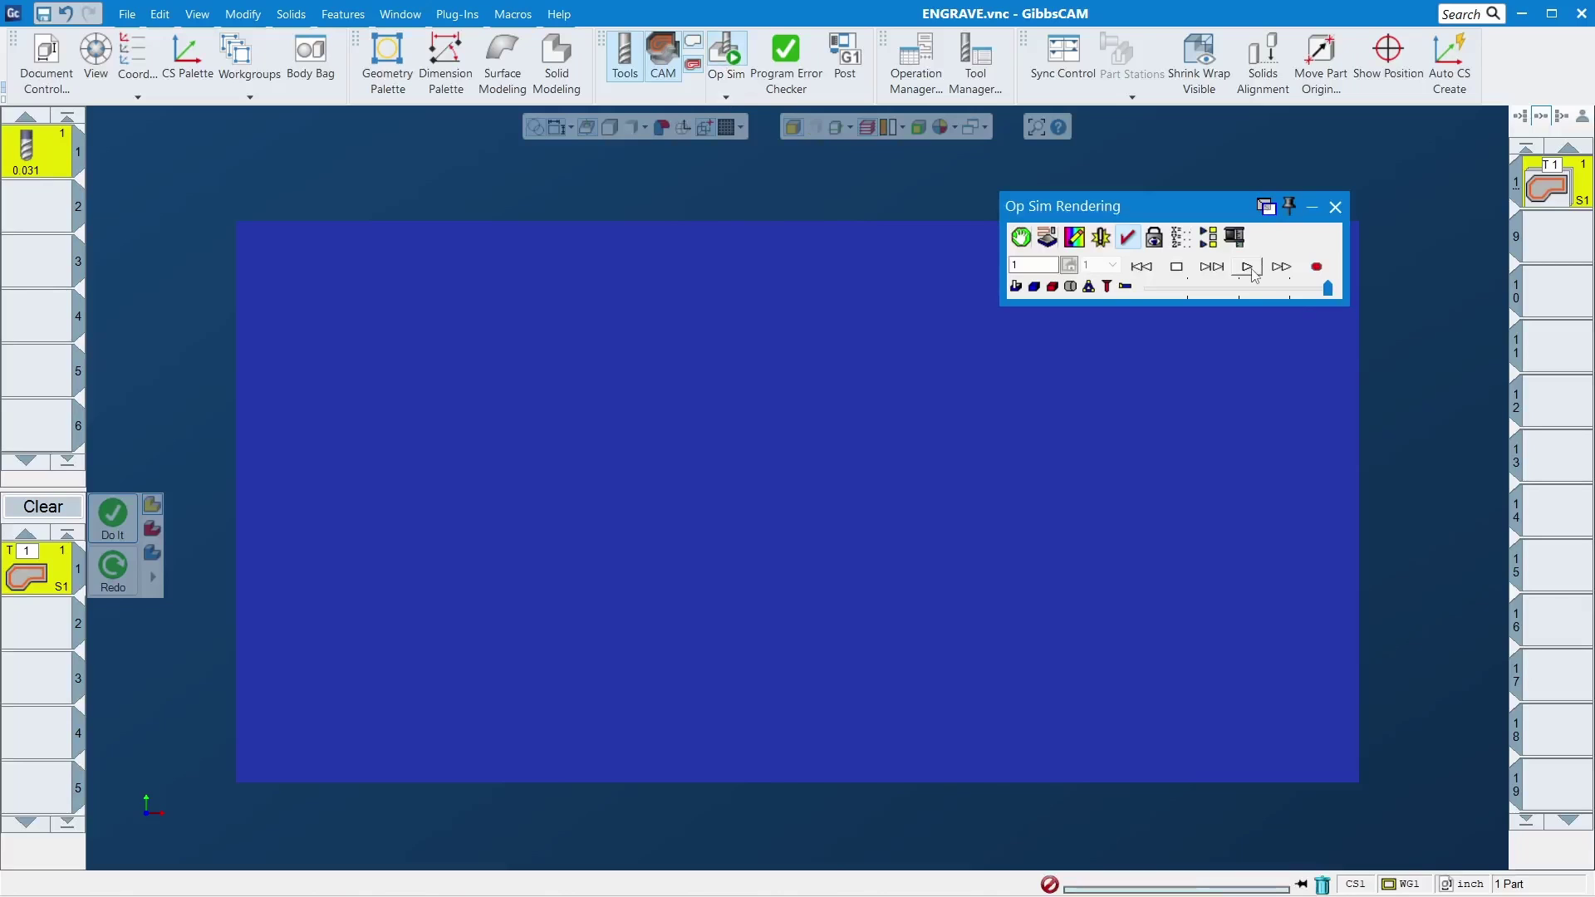
{"action": "left_click", "coordinate": [1249, 267]}
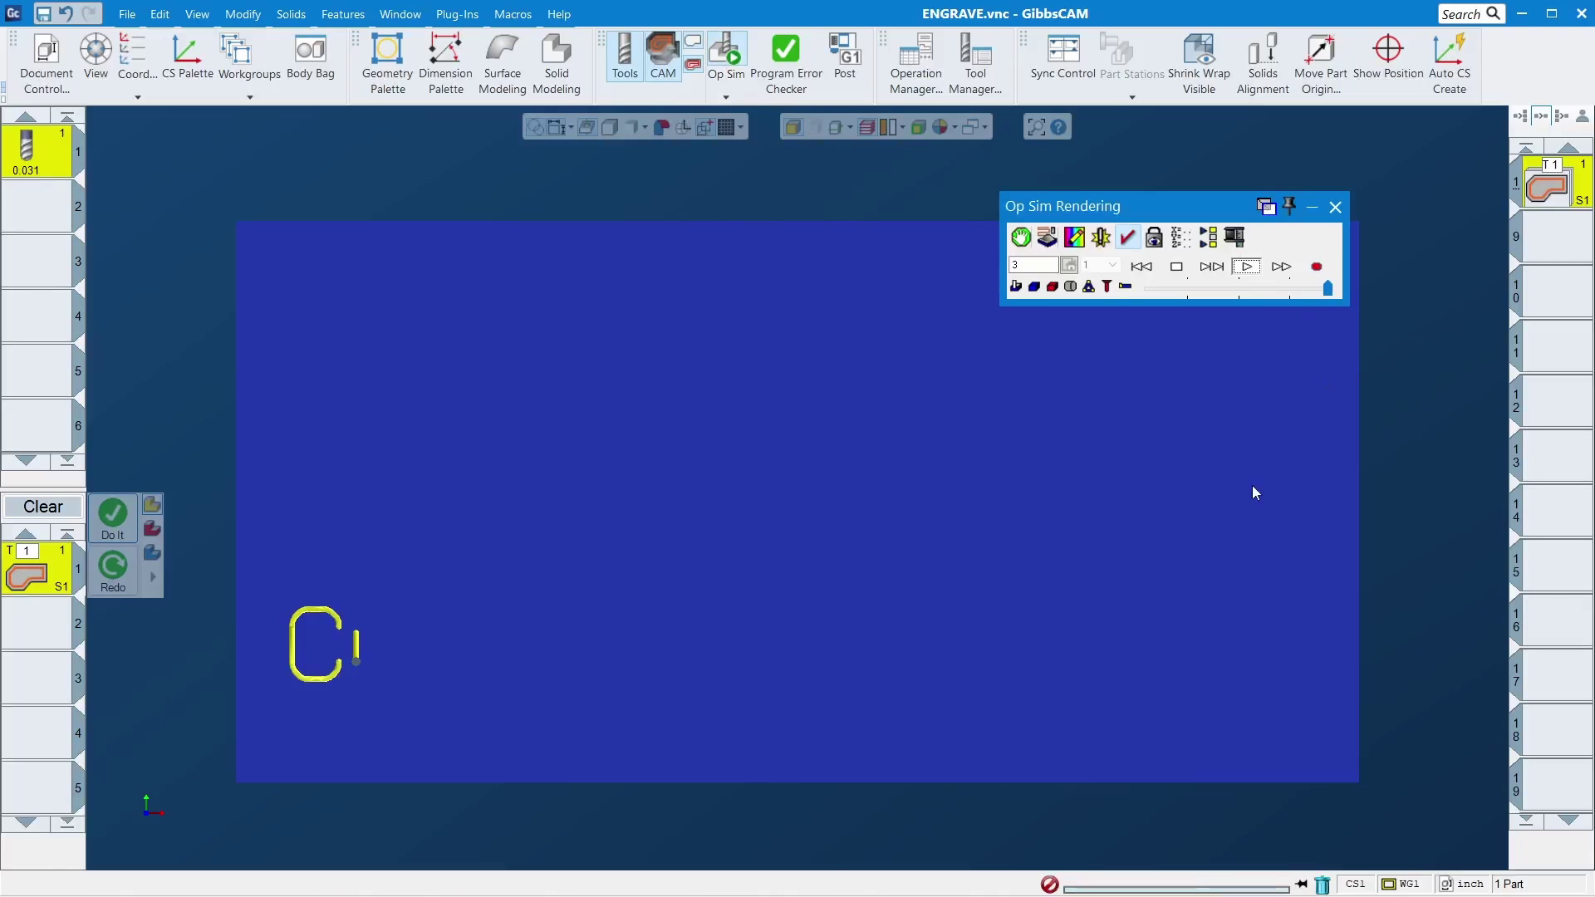
{"action": "left_click", "coordinate": [1241, 290]}
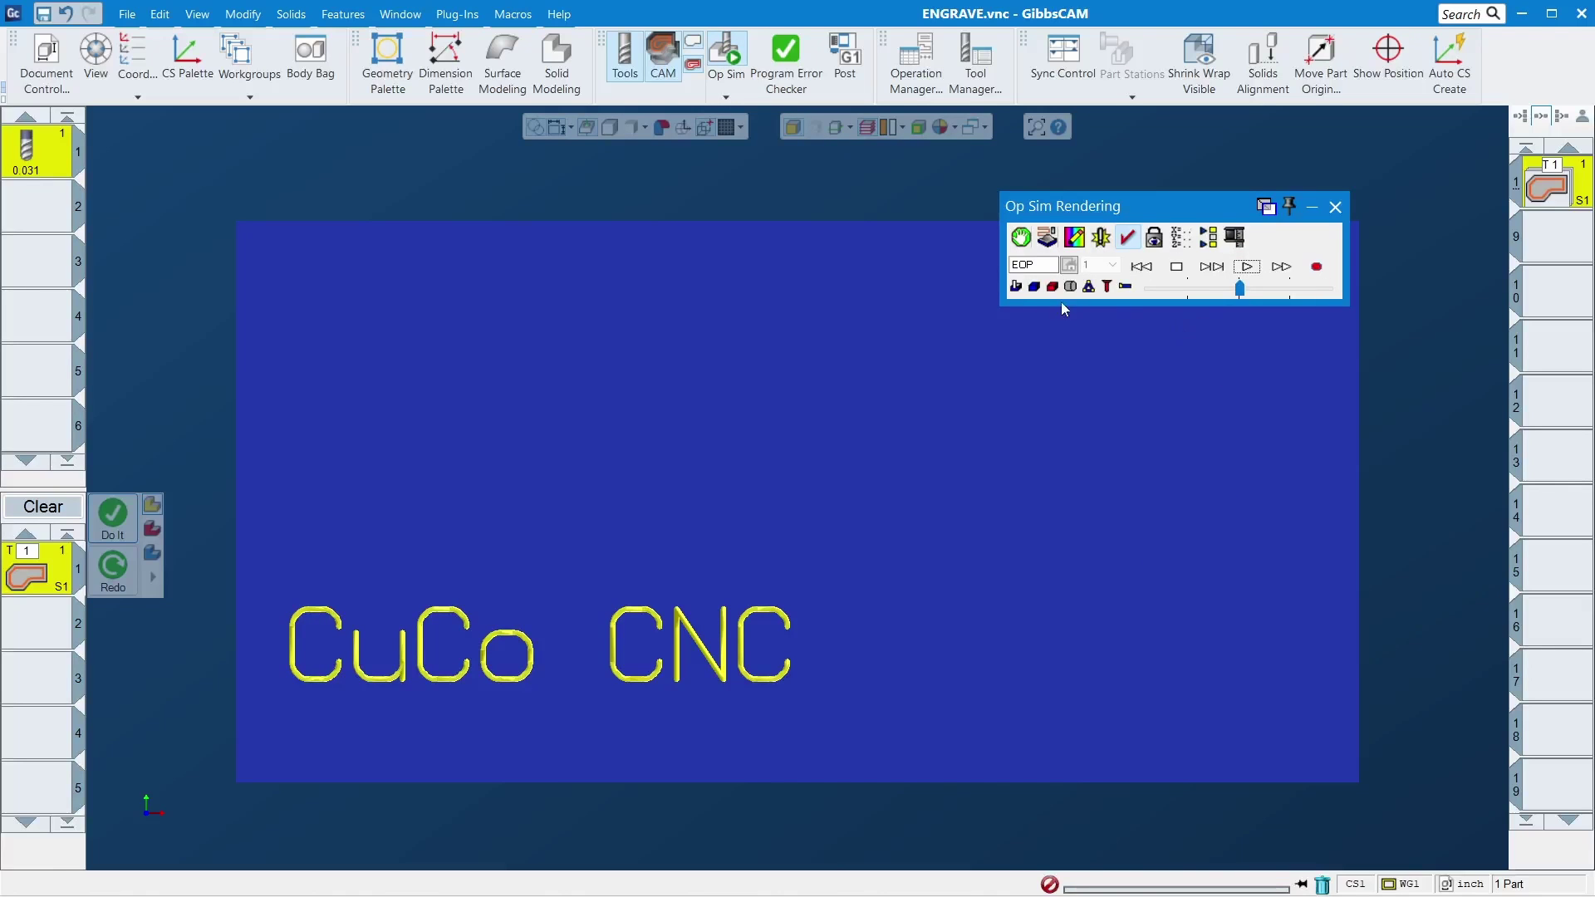
Step: Rewind and replay the engraving simulation at a slower speed, and close the simulation
{"action": "left_click", "coordinate": [1141, 265]}
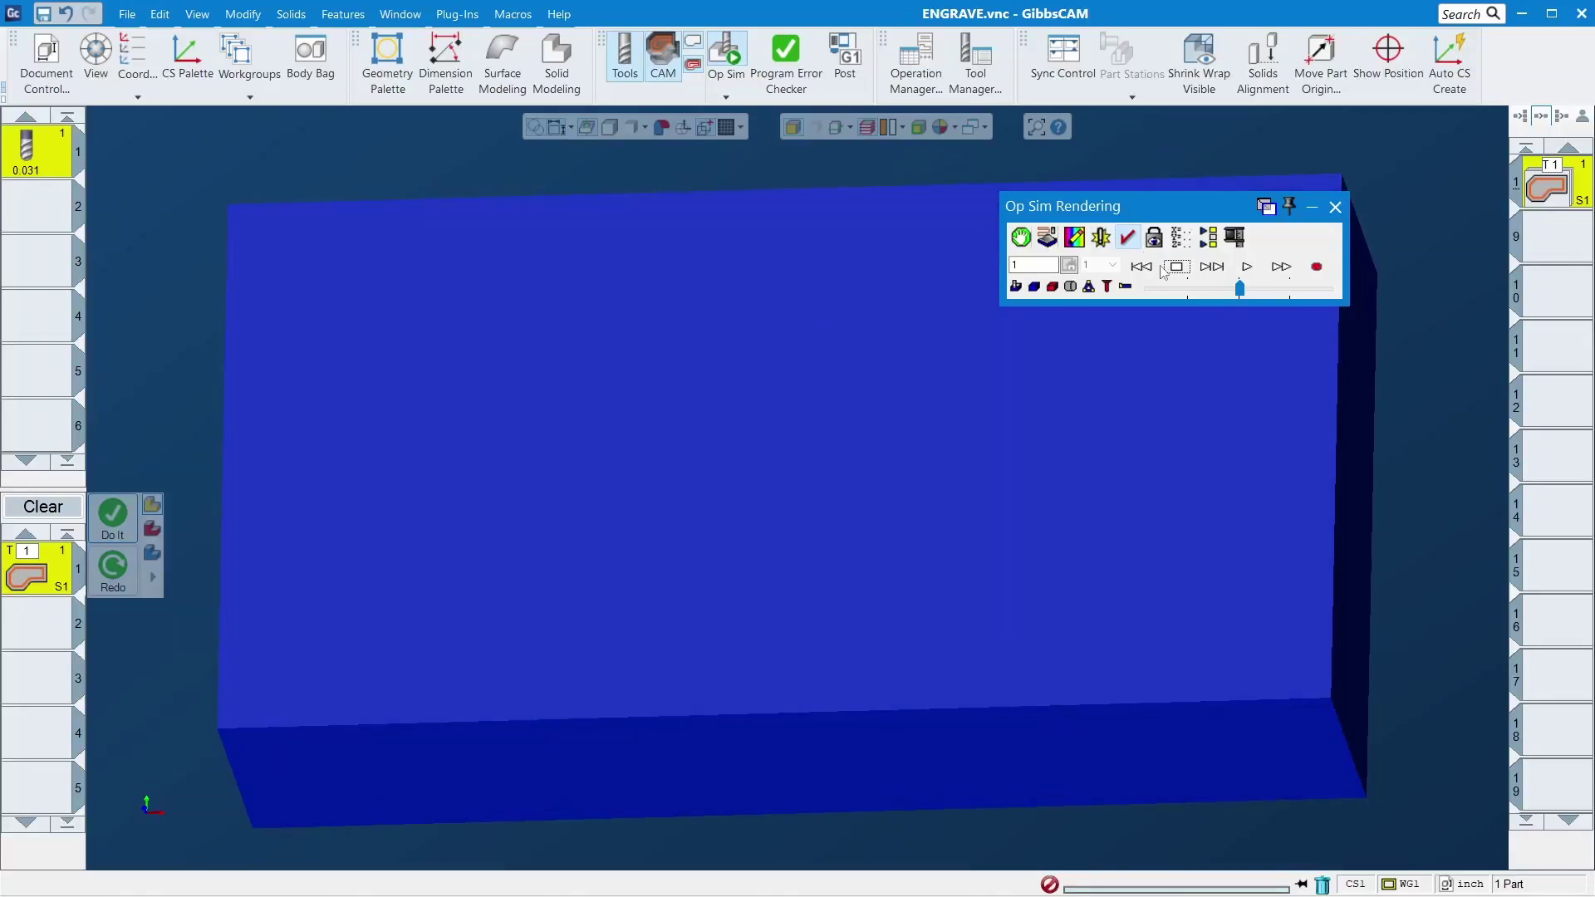
{"action": "left_click", "coordinate": [1209, 288]}
{"action": "left_click", "coordinate": [1246, 266]}
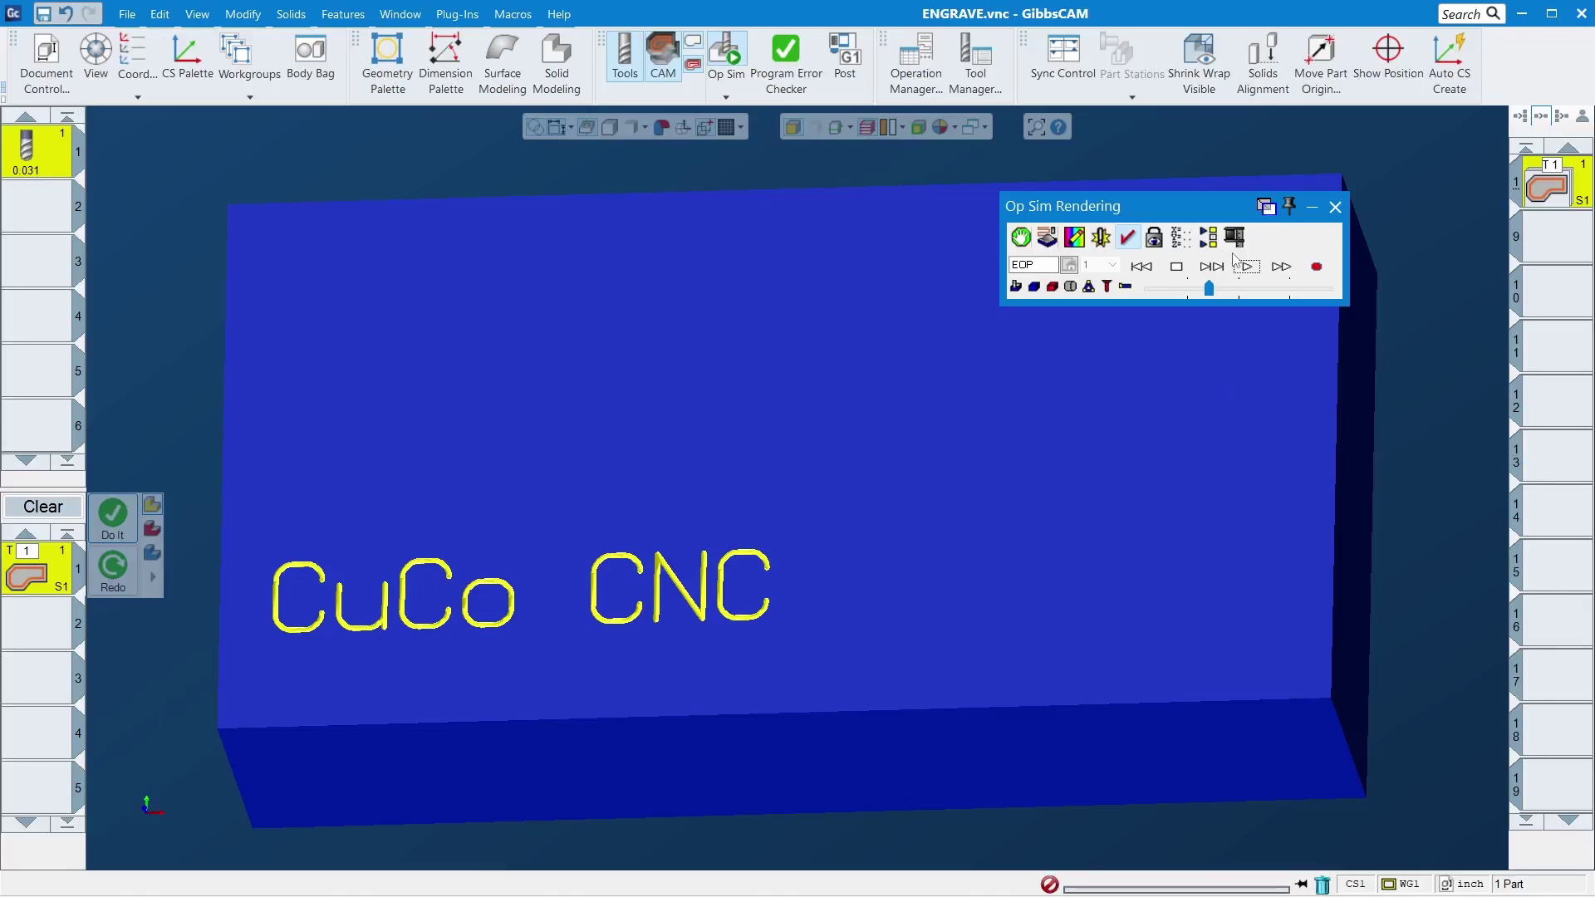
{"action": "left_click", "coordinate": [1334, 208]}
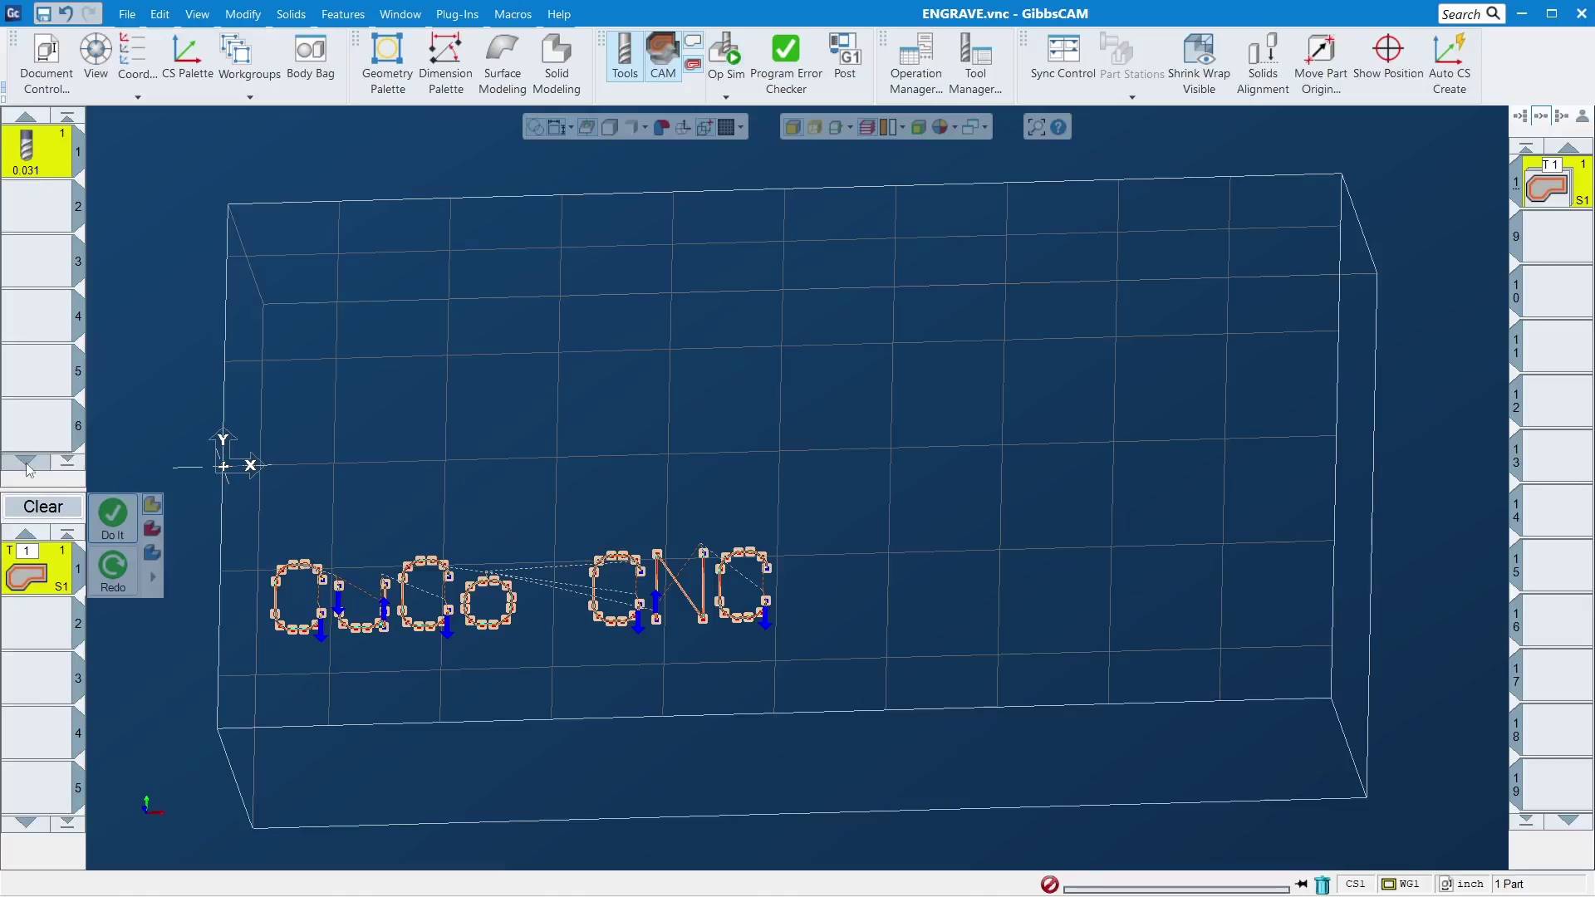
Step: Clear the process list and deselect the text geometry
{"action": "left_click", "coordinate": [43, 506]}
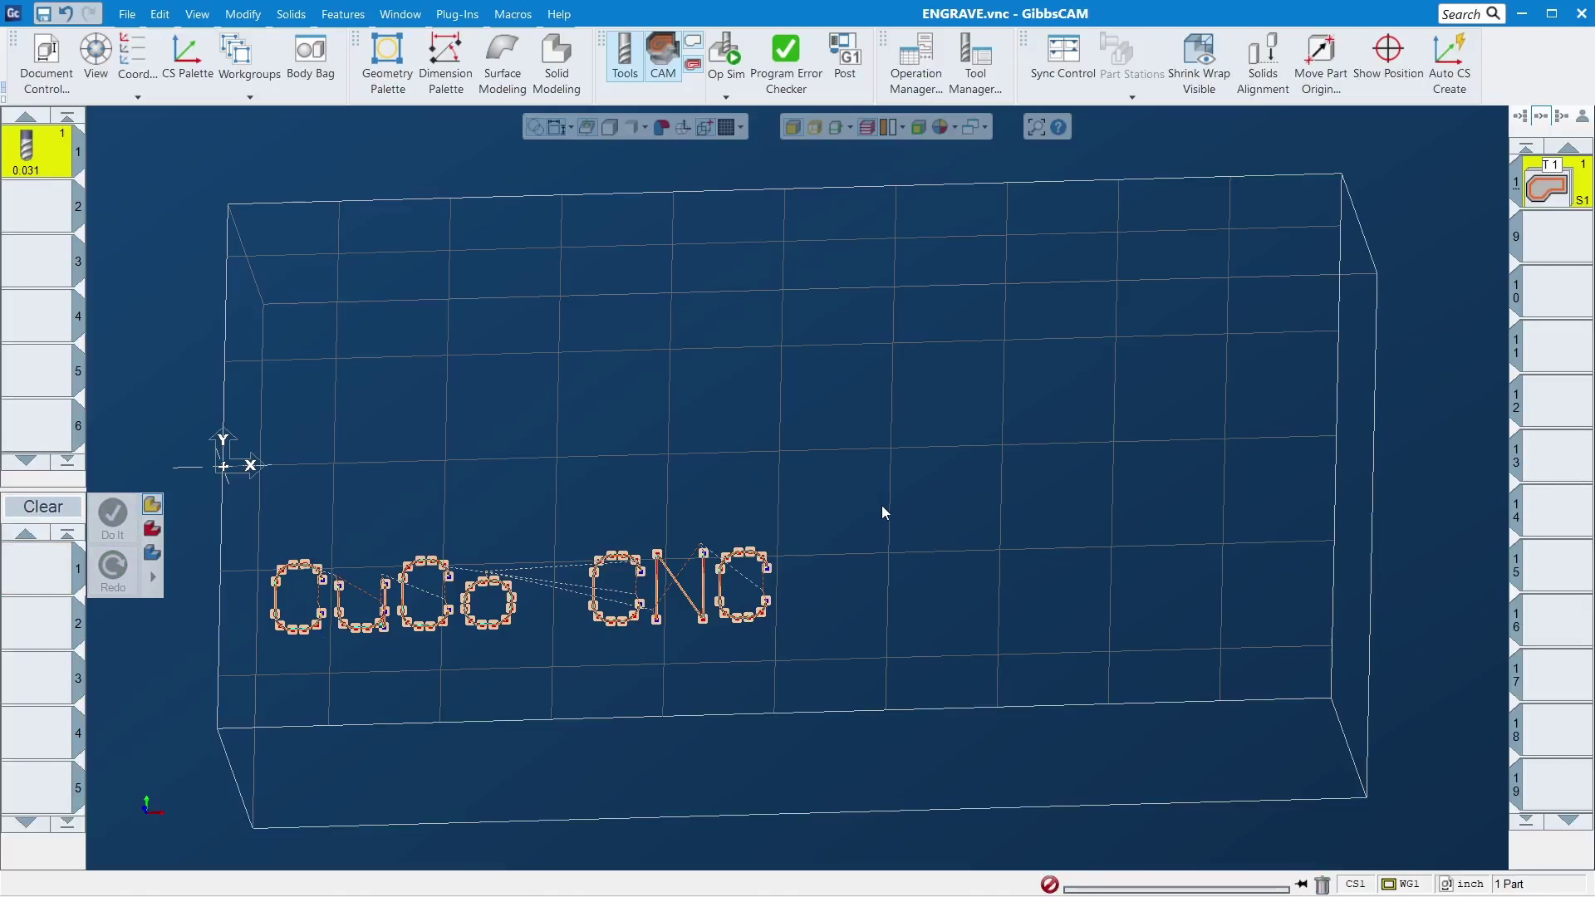
{"action": "scroll", "coordinate": [922, 434], "scroll_direction": "down", "scroll_amount": 3}
{"action": "middle_click_drag", "start_coordinate": [721, 567], "coordinate": [702, 656]}
{"action": "left_click", "coordinate": [703, 657]}
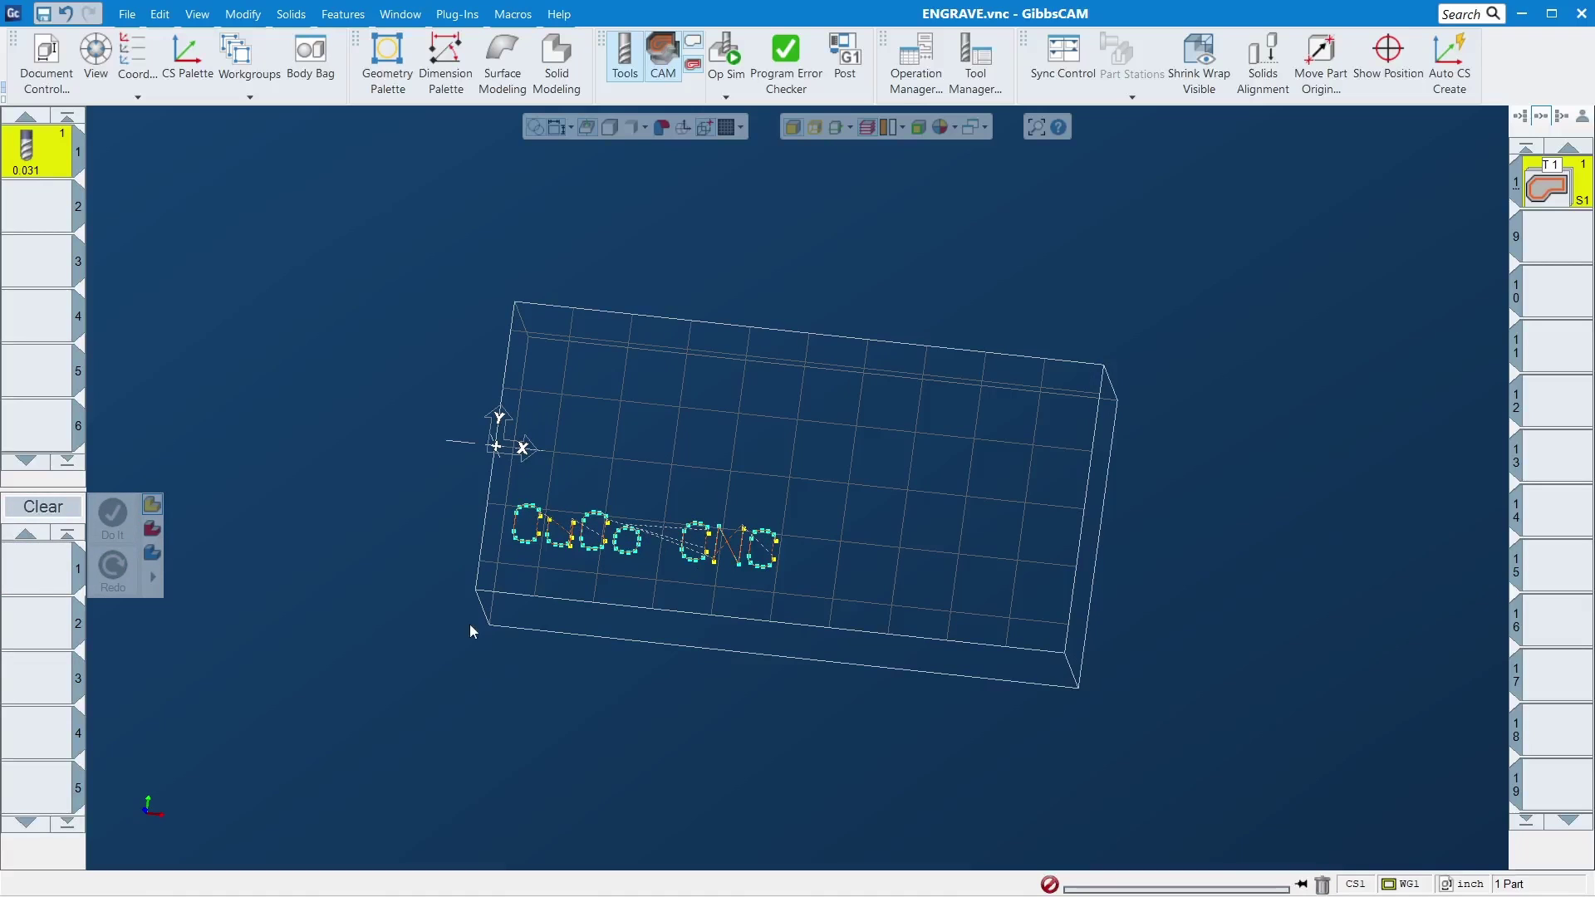
{"action": "middle_click_drag", "start_coordinate": [521, 481], "coordinate": [858, 494]}
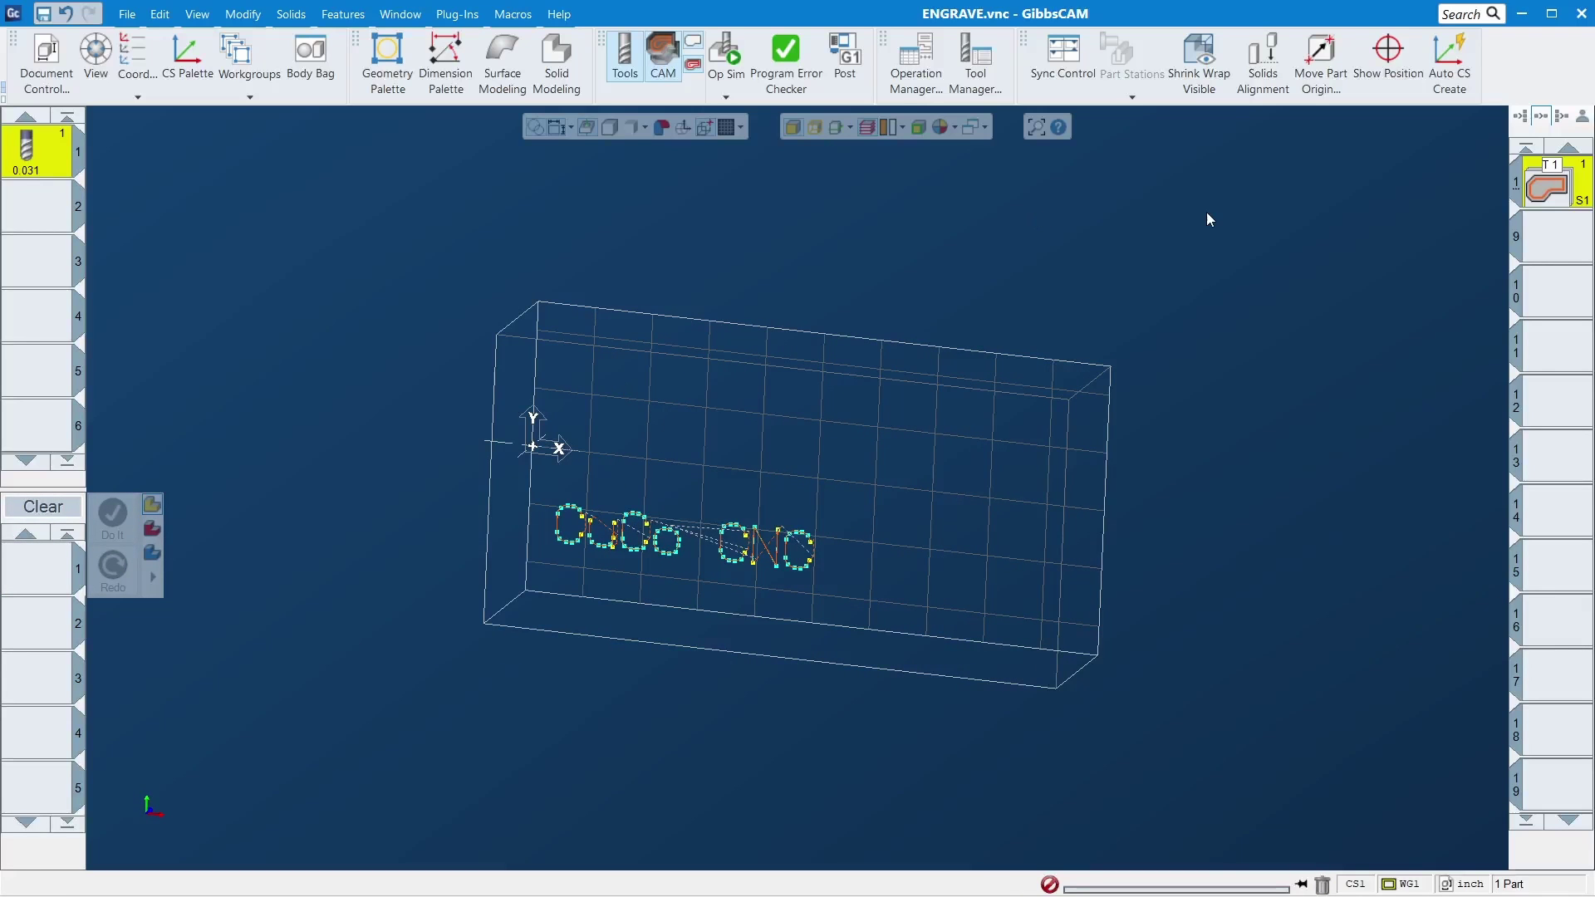
Step: Display the solid block and create an automatic coordinate system from its end face next to the origin
{"action": "left_click", "coordinate": [536, 127]}
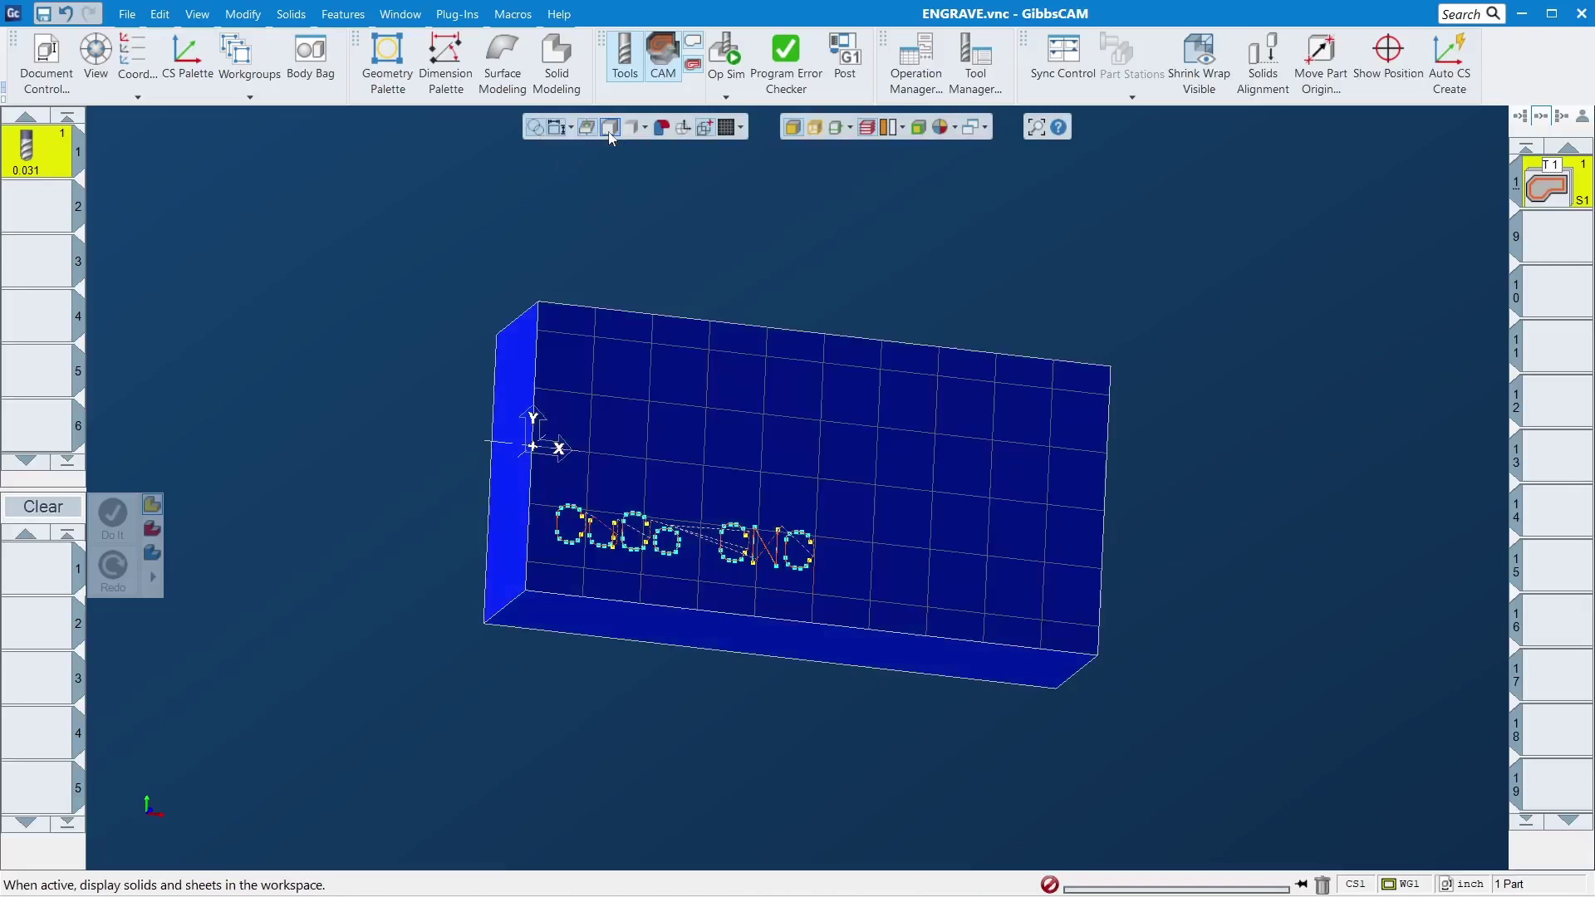
{"action": "scroll", "coordinate": [614, 471], "scroll_direction": "up", "scroll_amount": 1}
{"action": "scroll", "coordinate": [617, 462], "scroll_direction": "down", "scroll_amount": 2}
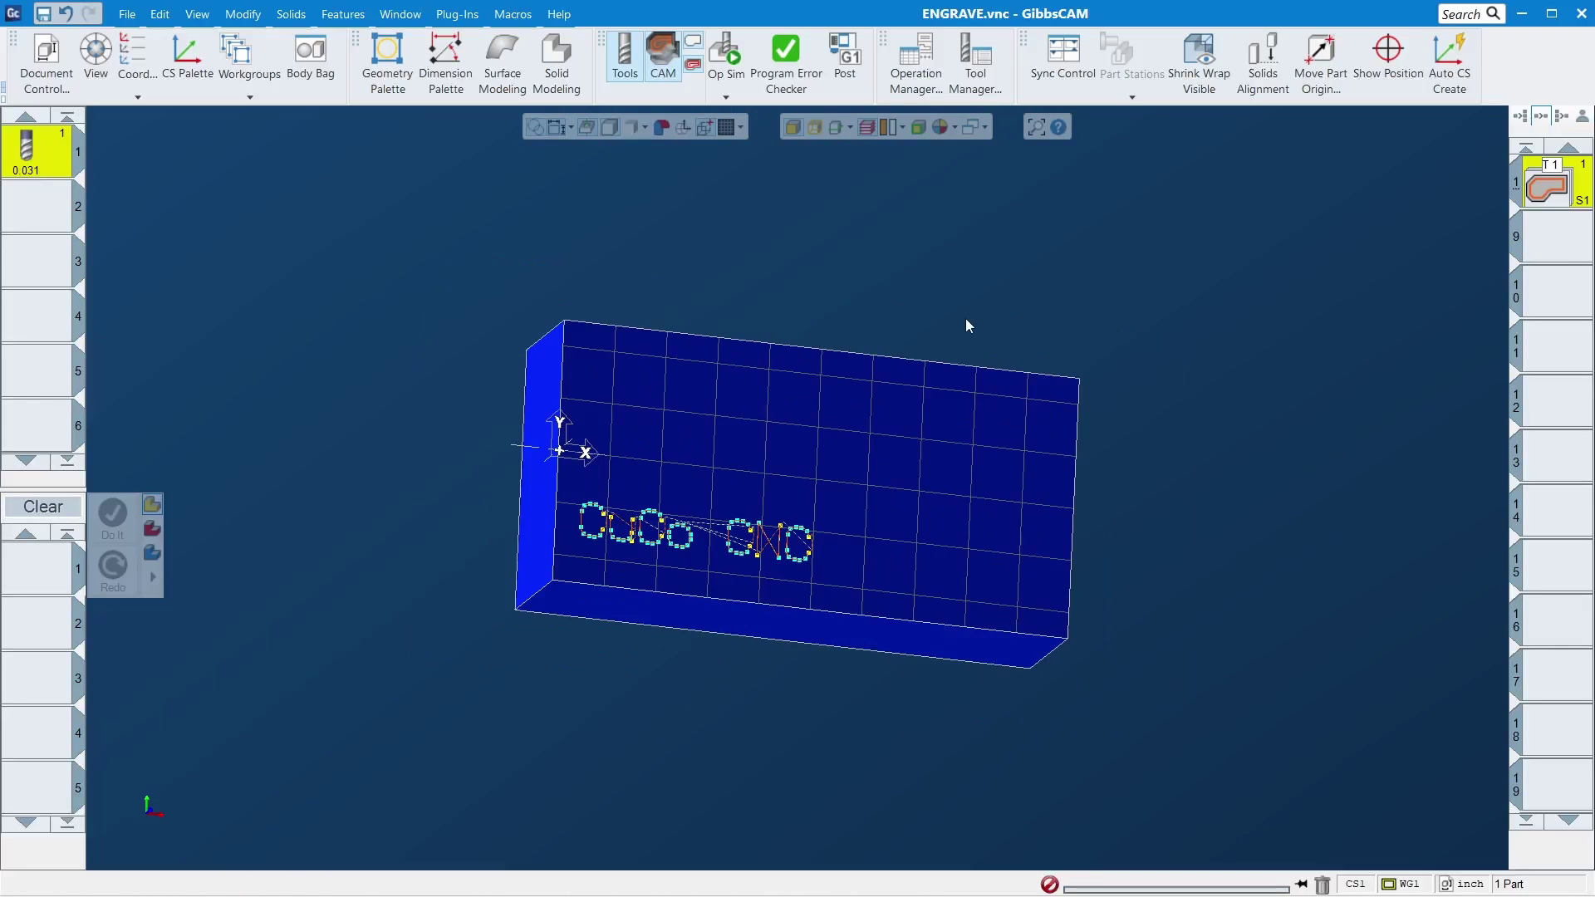
{"action": "mouse_move", "coordinate": [969, 324]}
{"action": "middle_mouse_down"}
{"action": "mouse_move", "coordinate": [815, 277]}
{"action": "mouse_move", "coordinate": [959, 456]}
{"action": "middle_mouse_up"}
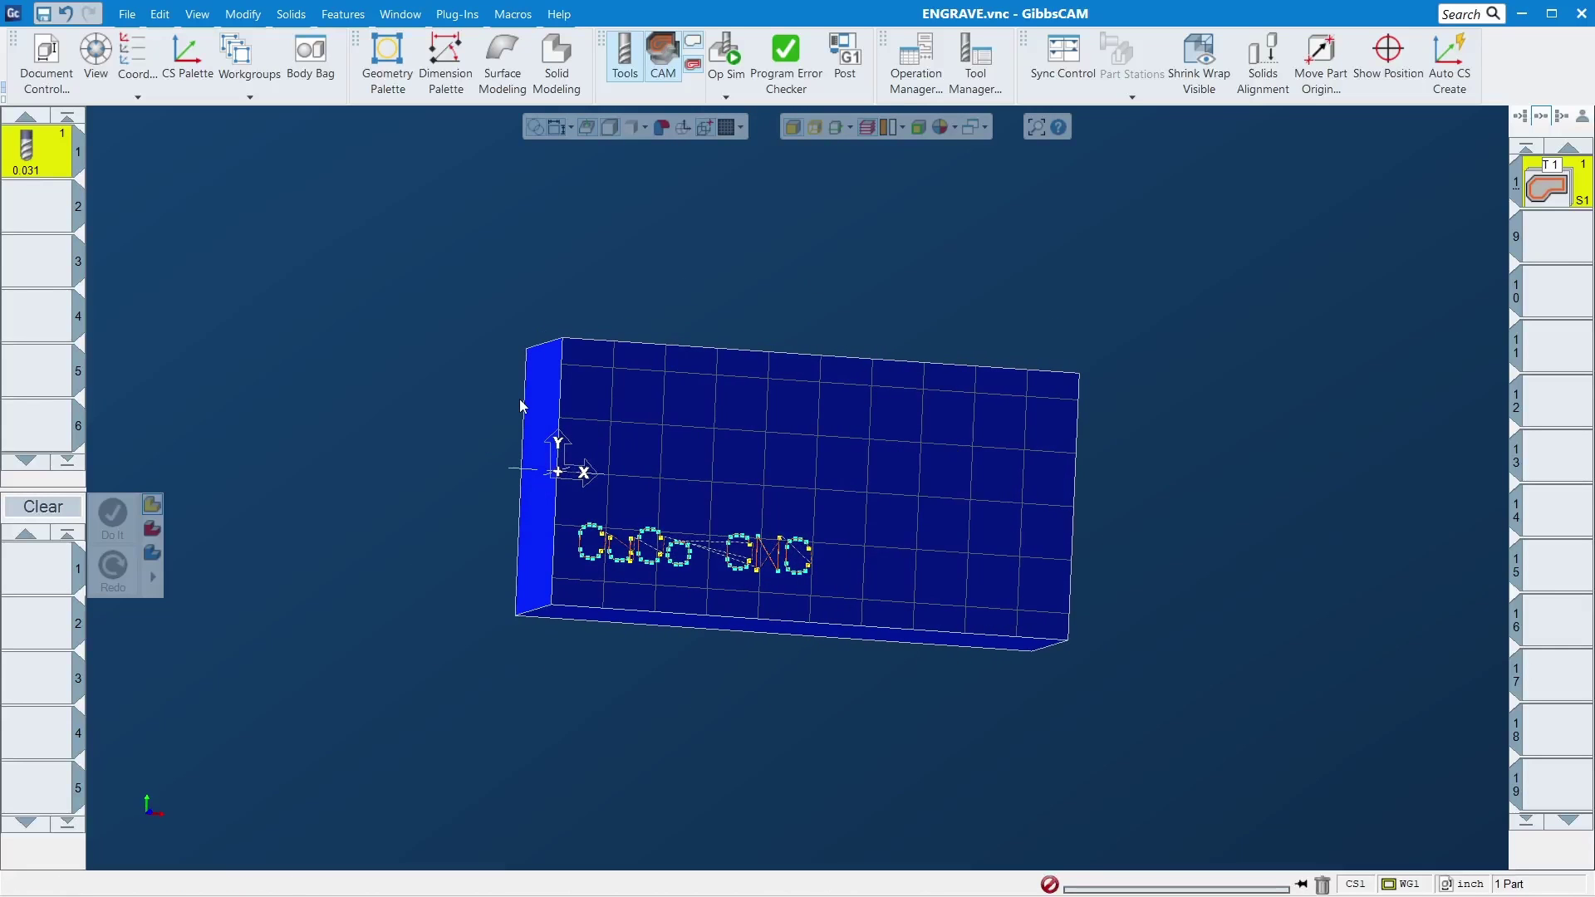
{"action": "left_click", "coordinate": [532, 447]}
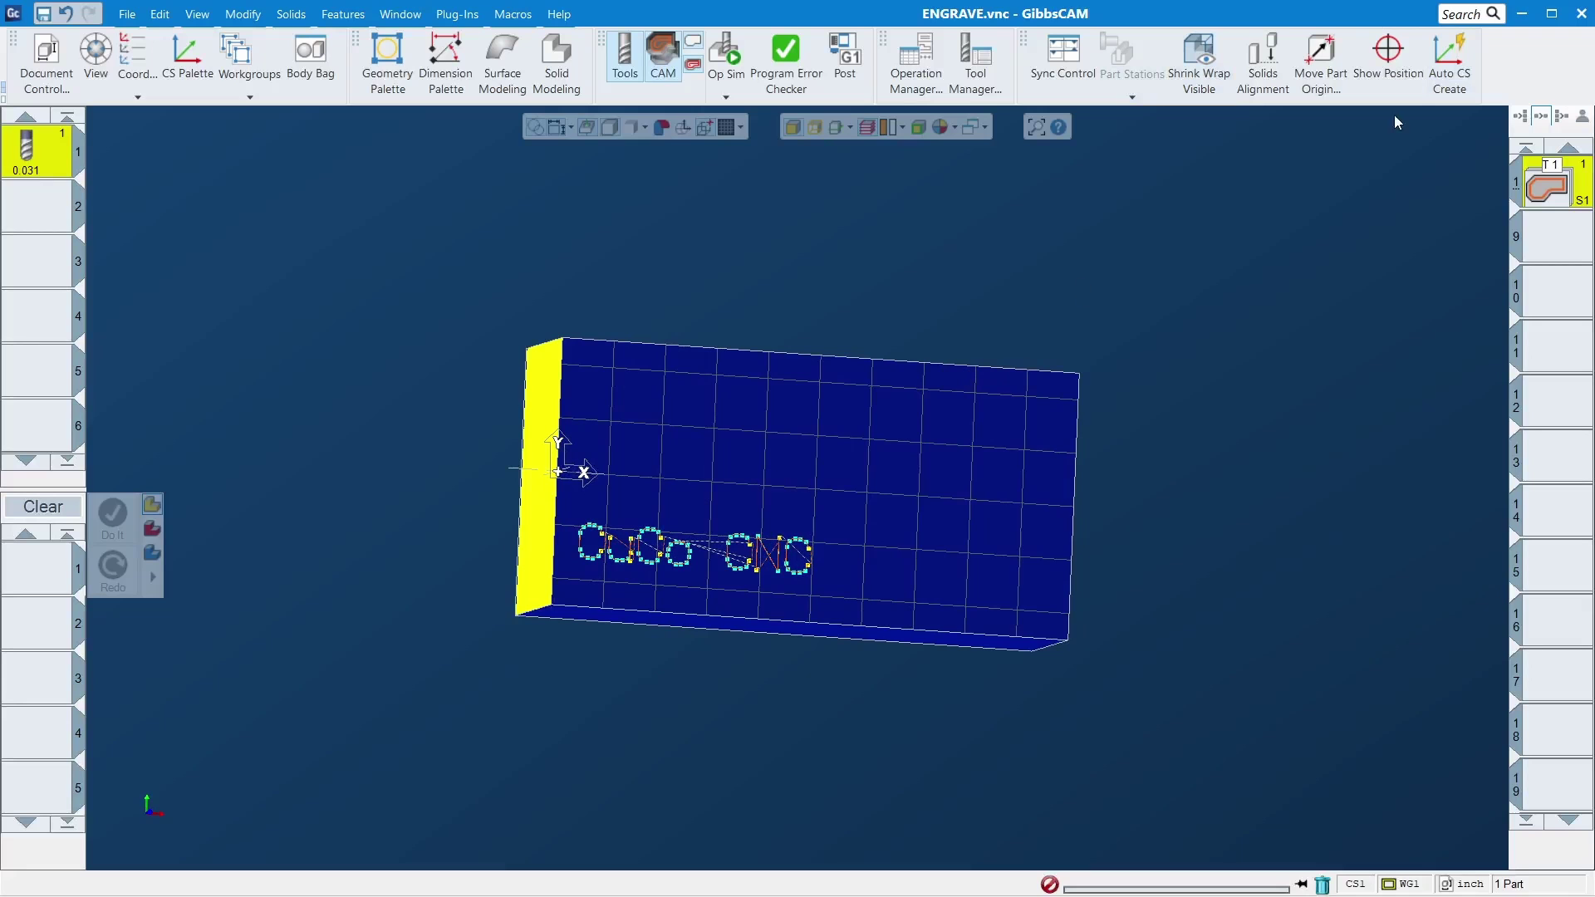
{"action": "left_click", "coordinate": [1449, 56]}
{"action": "left_click", "coordinate": [921, 453]}
Step: Make the new automatic coordinate system current, deselect the end face and hide the solid display
{"action": "left_click", "coordinate": [133, 57]}
{"action": "left_click", "coordinate": [1369, 270]}
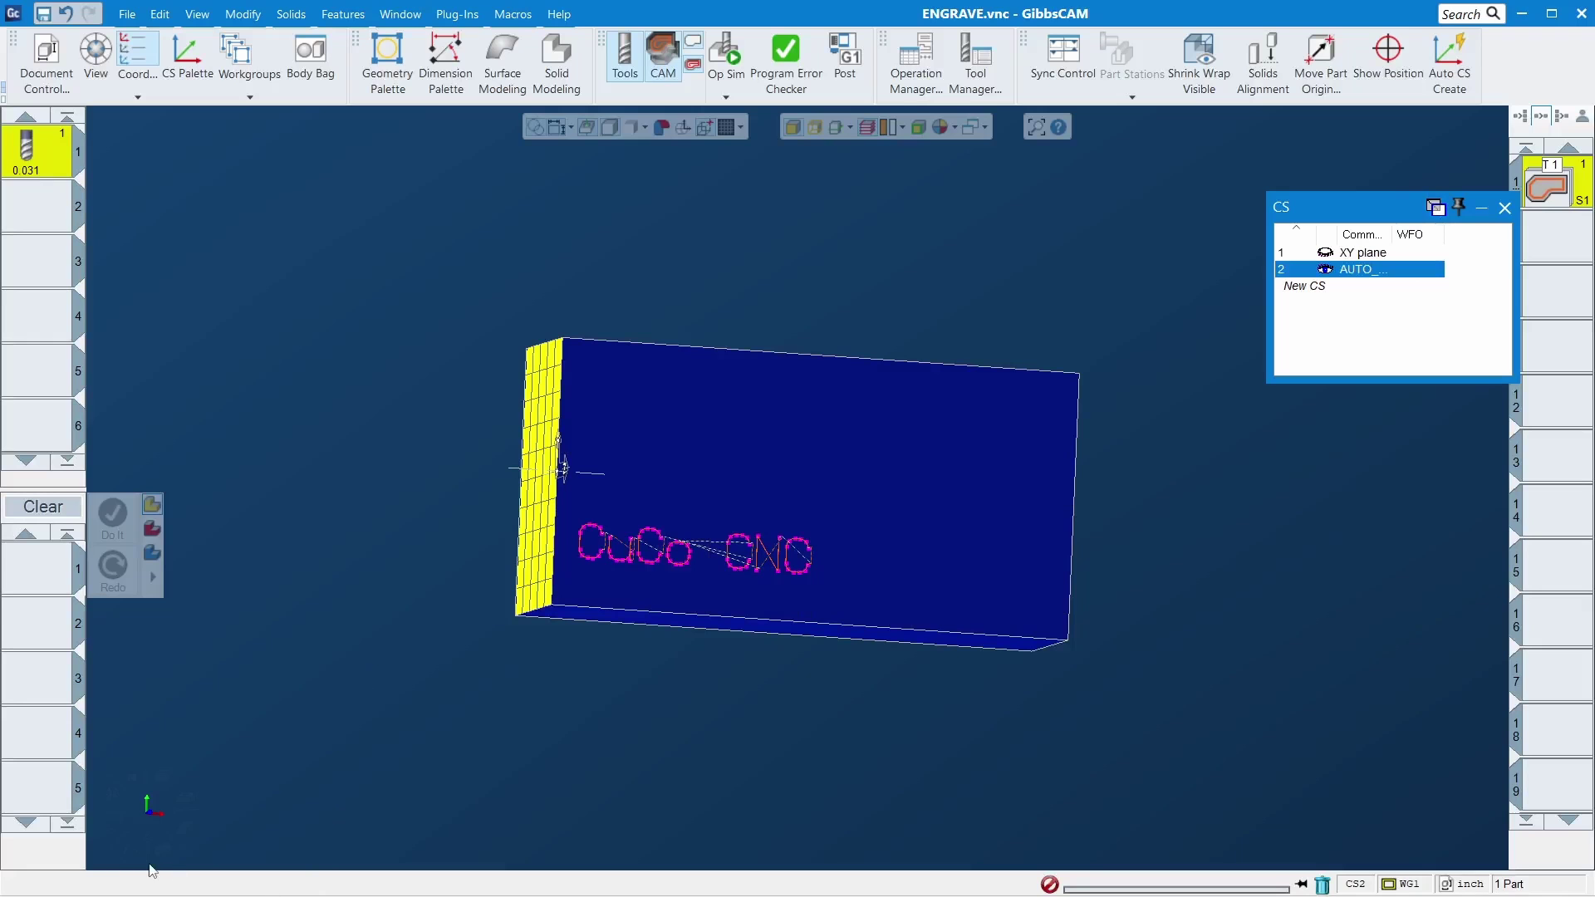
{"action": "left_click", "coordinate": [129, 775]}
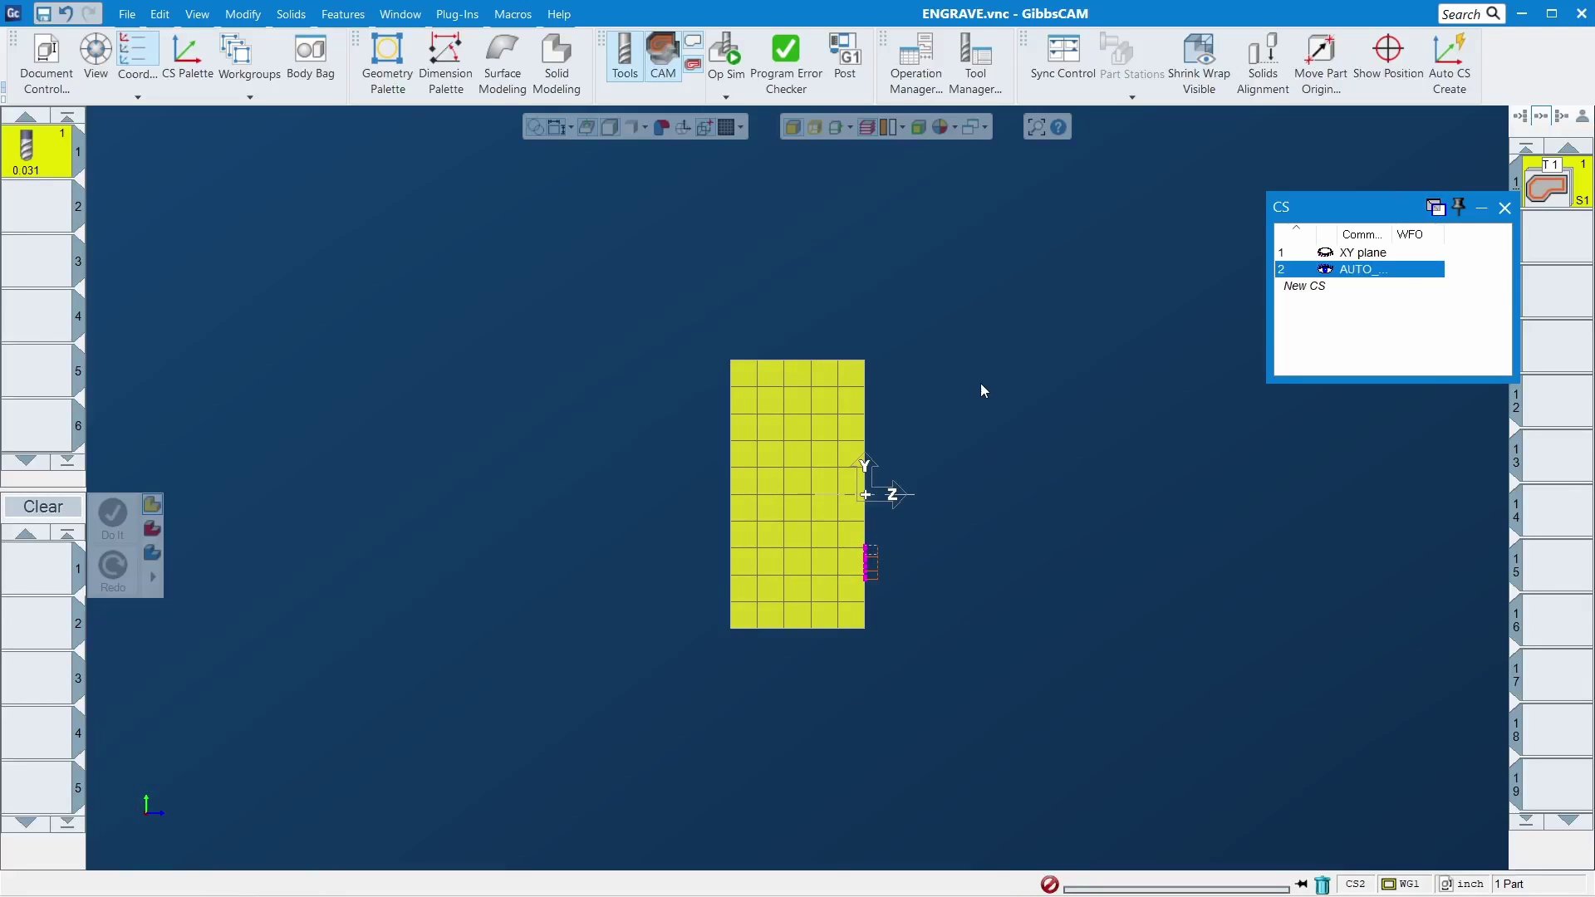
{"action": "left_click", "coordinate": [981, 384]}
{"action": "left_click", "coordinate": [536, 126]}
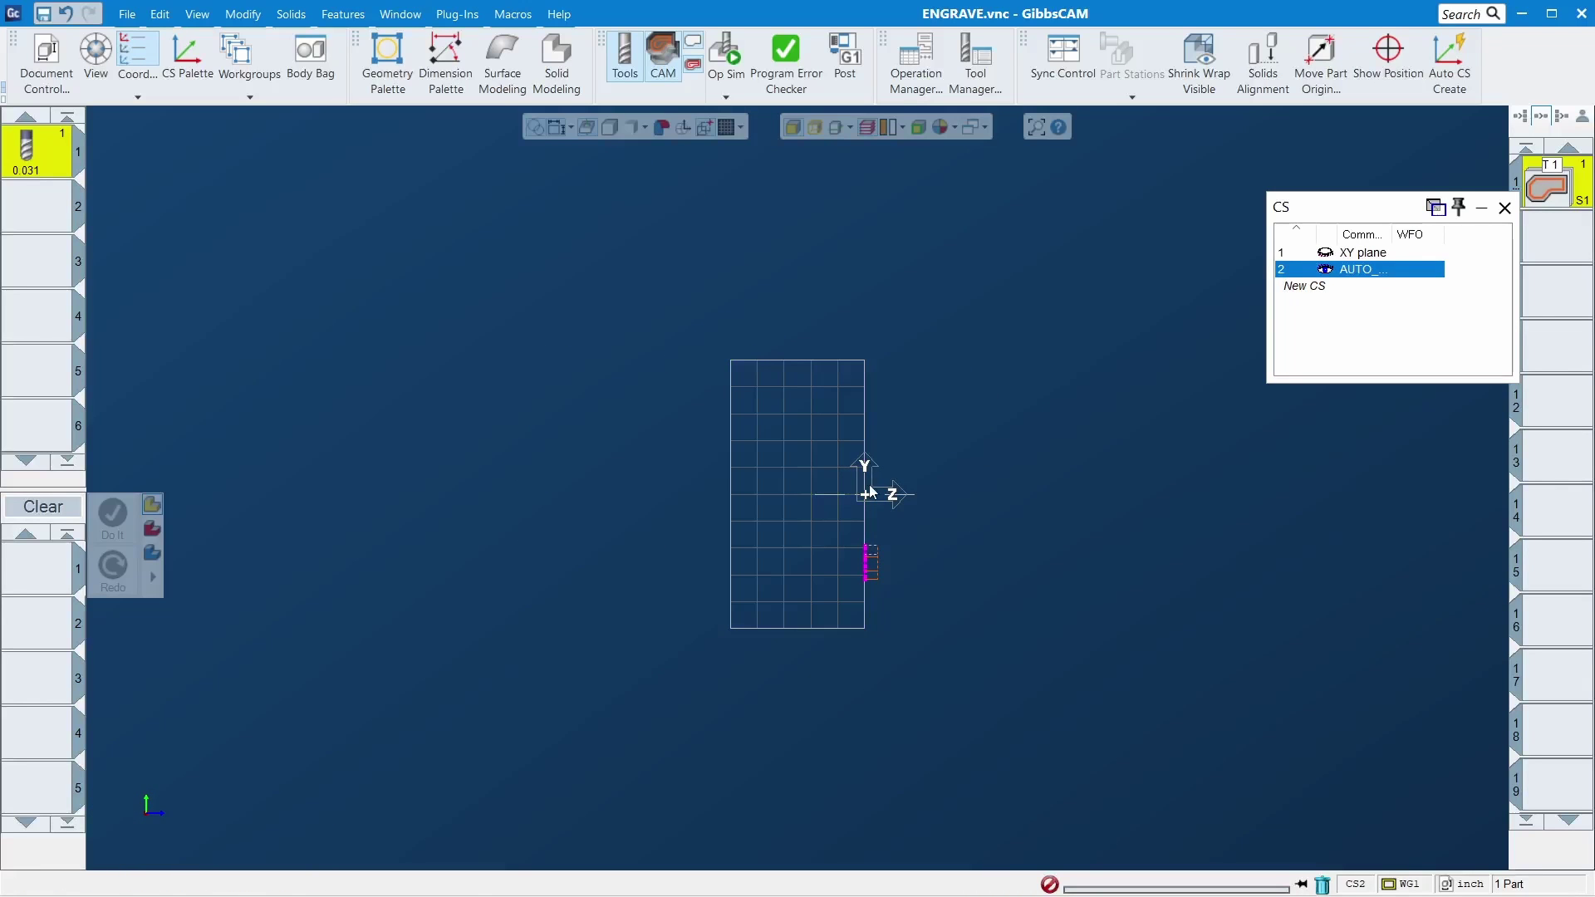
Step: Create a circle of radius 0.5 centred on the origin of the end-face coordinate system
{"action": "left_click", "coordinate": [388, 60]}
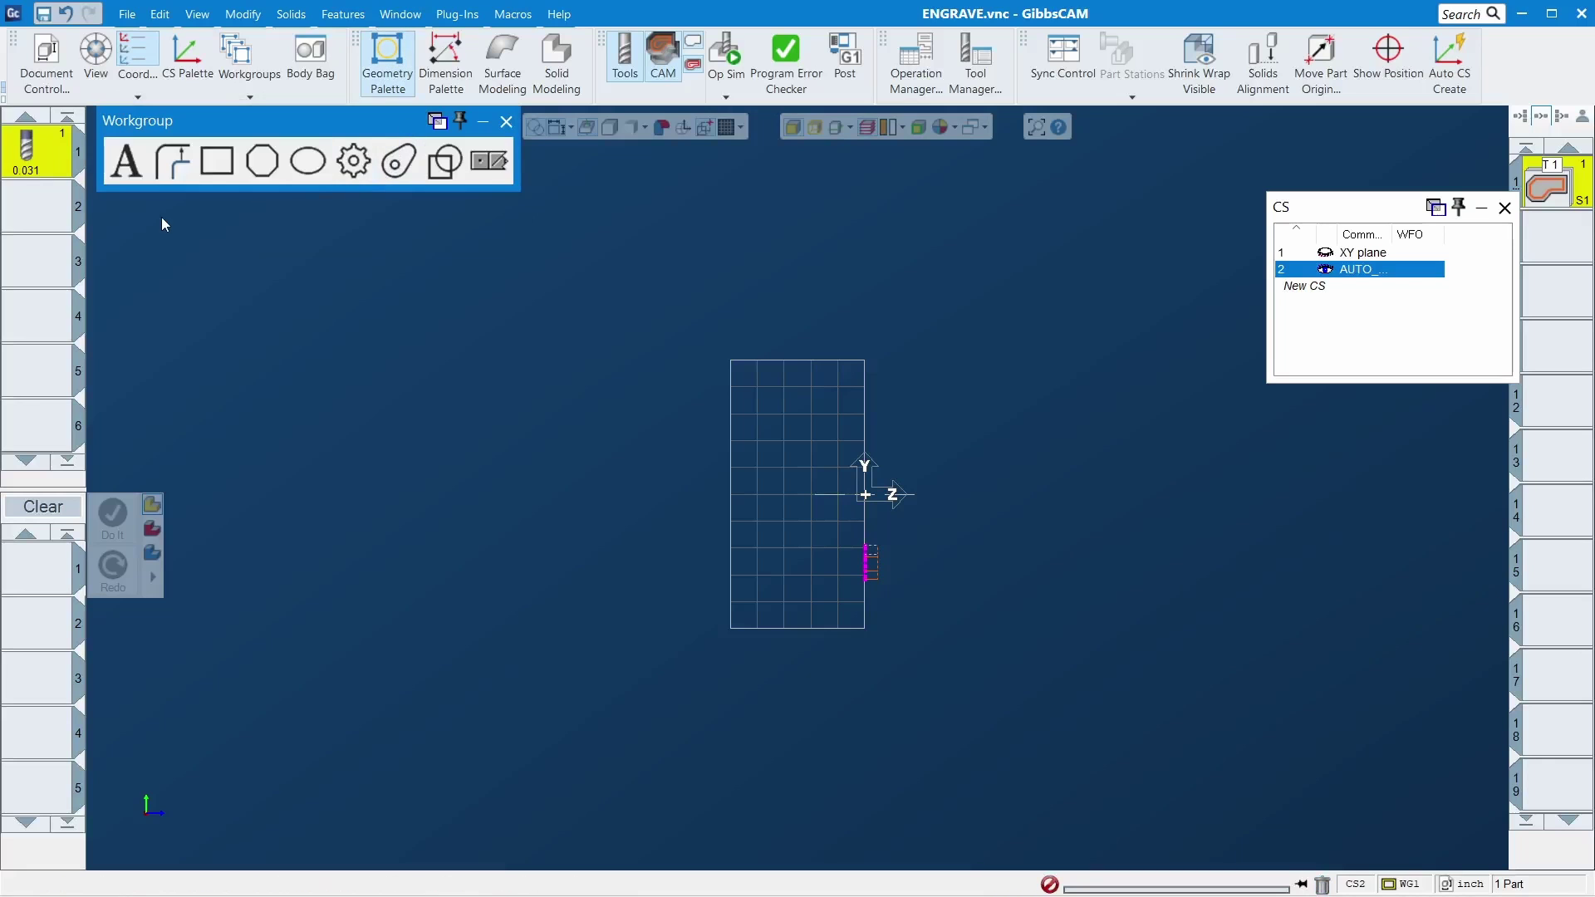
{"action": "left_click", "coordinate": [489, 160]}
{"action": "left_click", "coordinate": [141, 176]}
{"action": "left_click", "coordinate": [143, 179]}
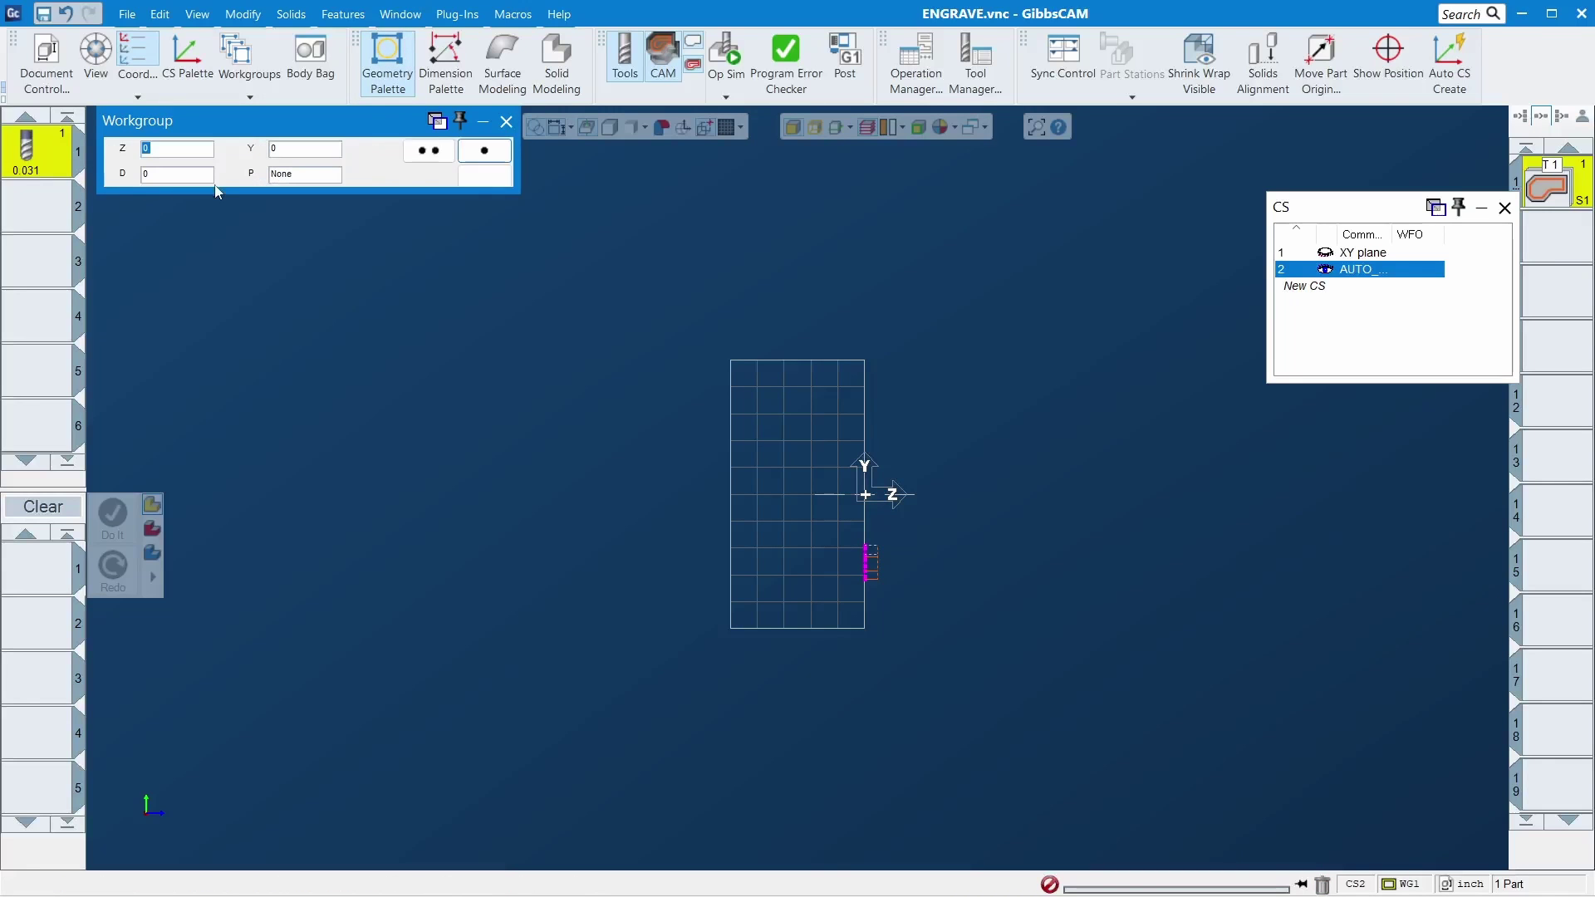
{"action": "left_click", "coordinate": [483, 160]}
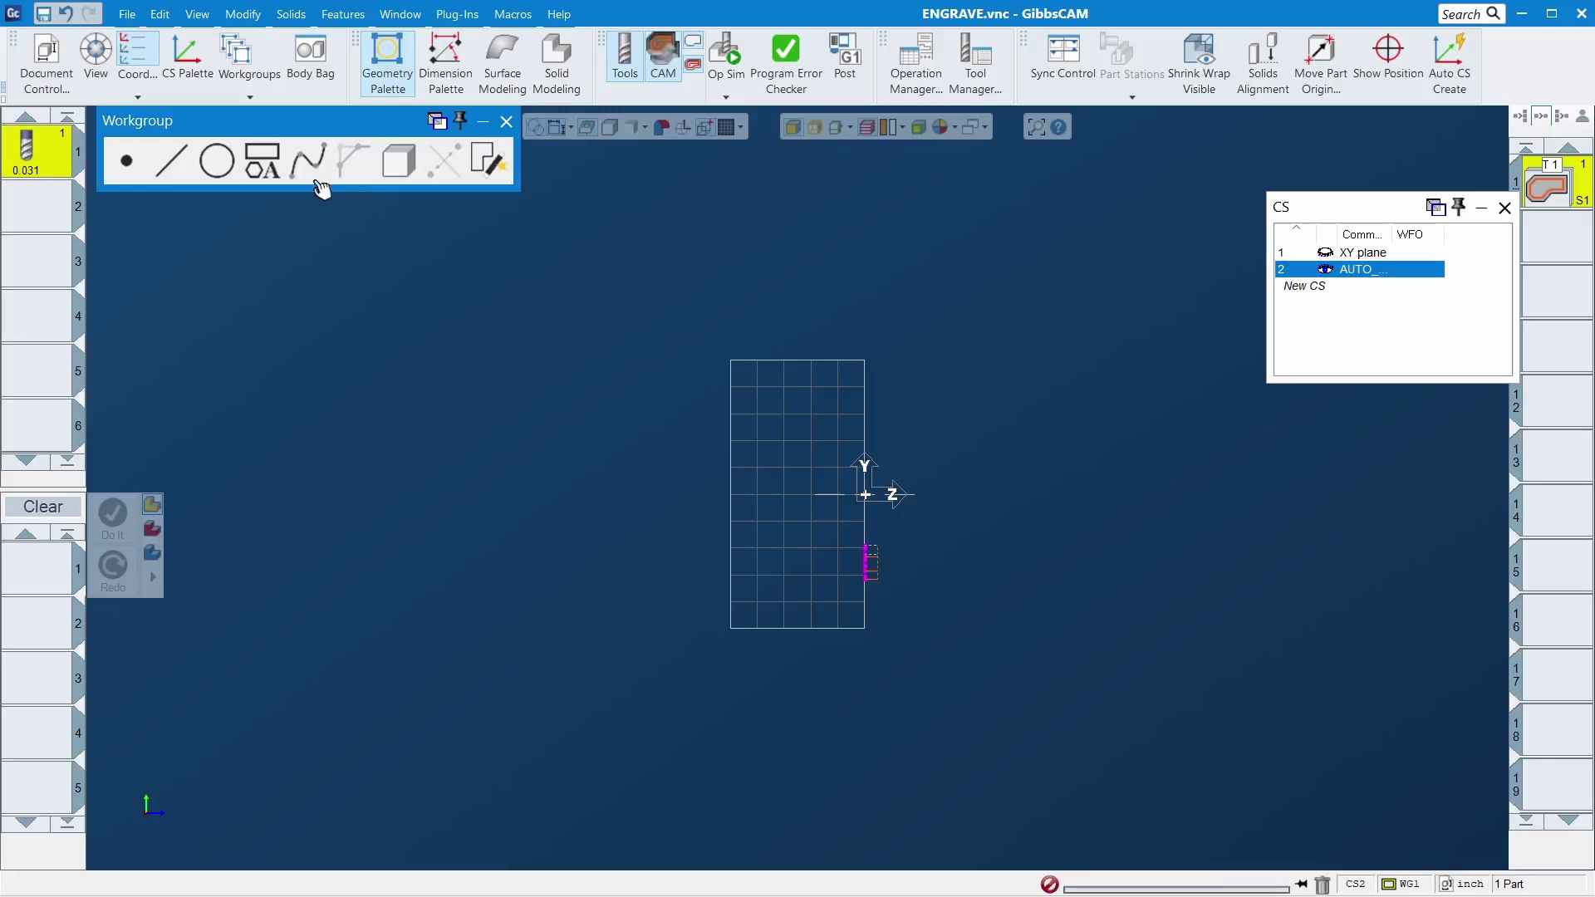
{"action": "left_click", "coordinate": [216, 161]}
{"action": "left_click", "coordinate": [127, 160]}
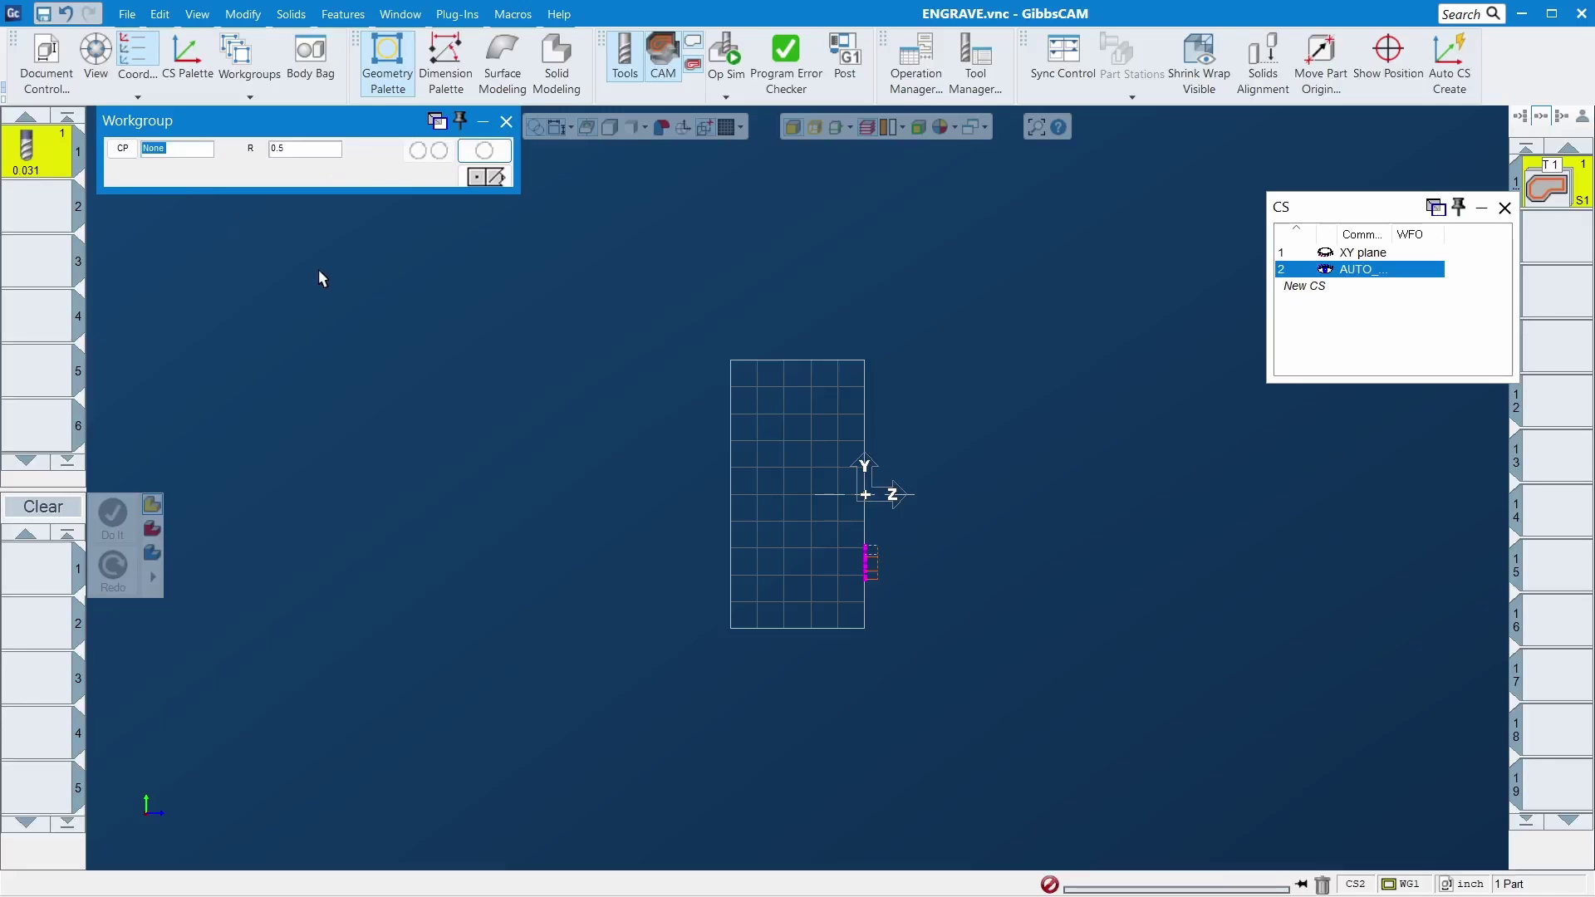
{"action": "left_click", "coordinate": [866, 495]}
{"action": "left_click", "coordinate": [487, 153]}
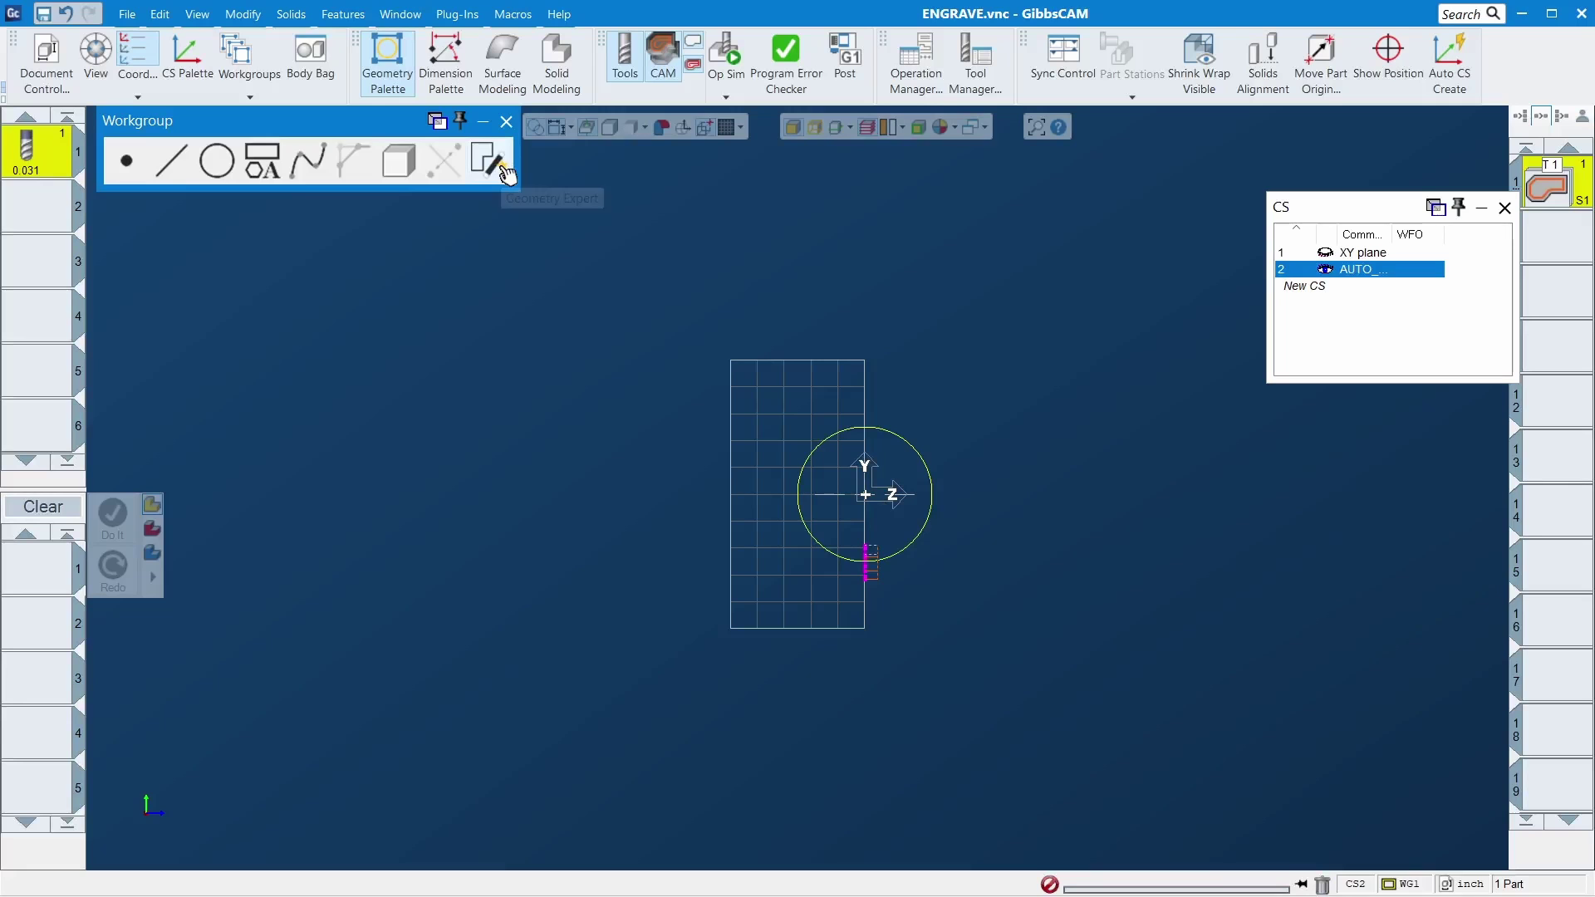
Step: Translate the selected circle by -0.5 in Z so it moves onto the end face
{"action": "left_click", "coordinate": [506, 122]}
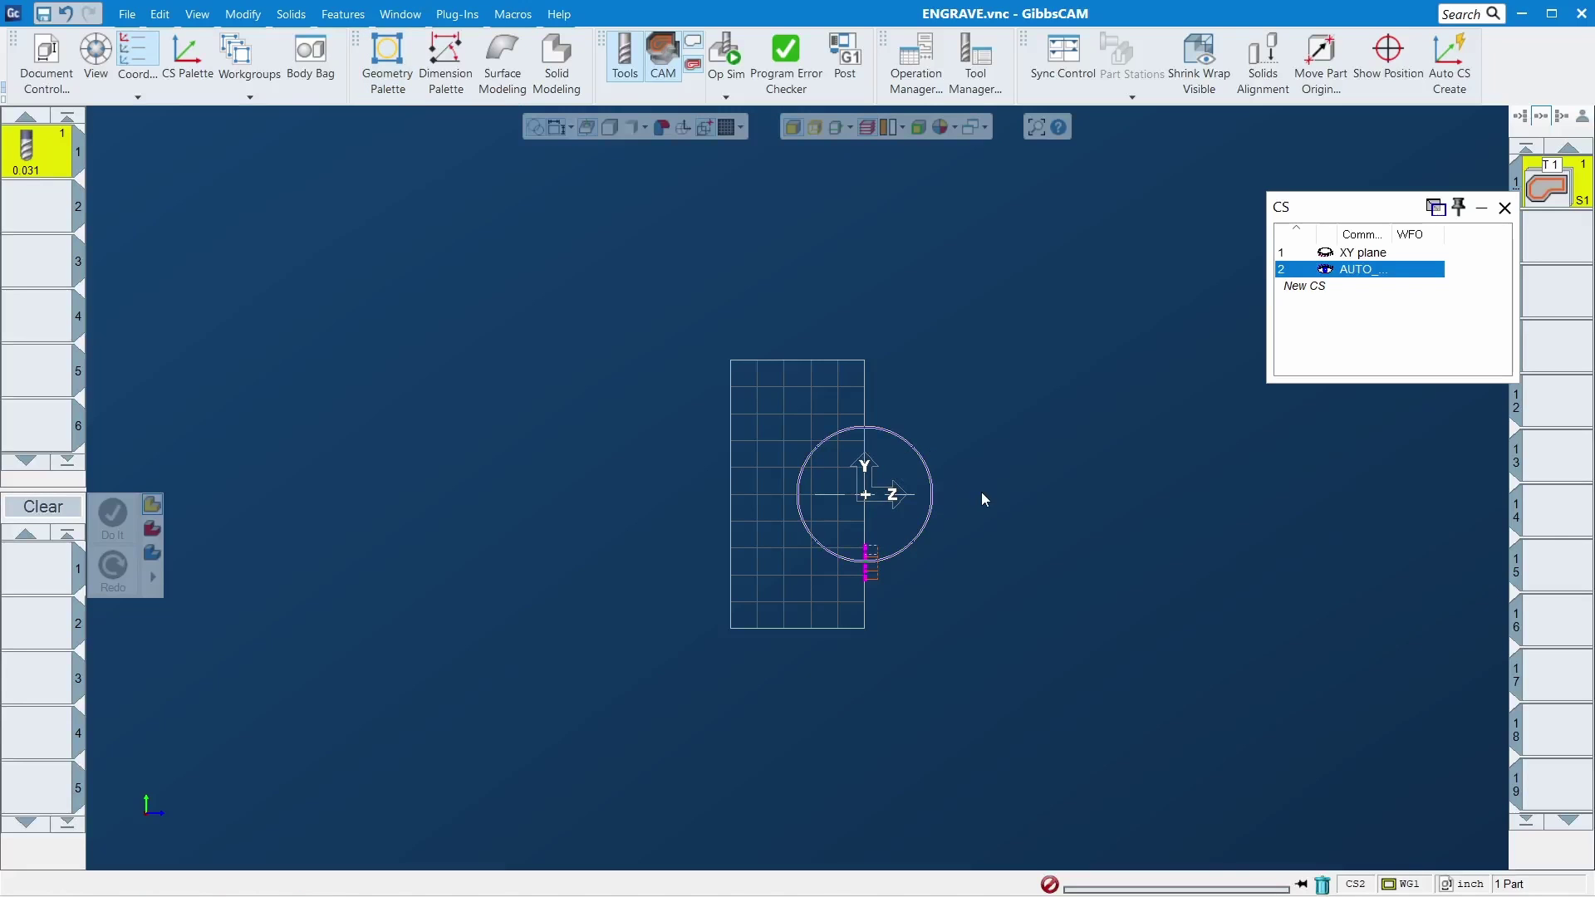
{"action": "left_click", "coordinate": [243, 14]}
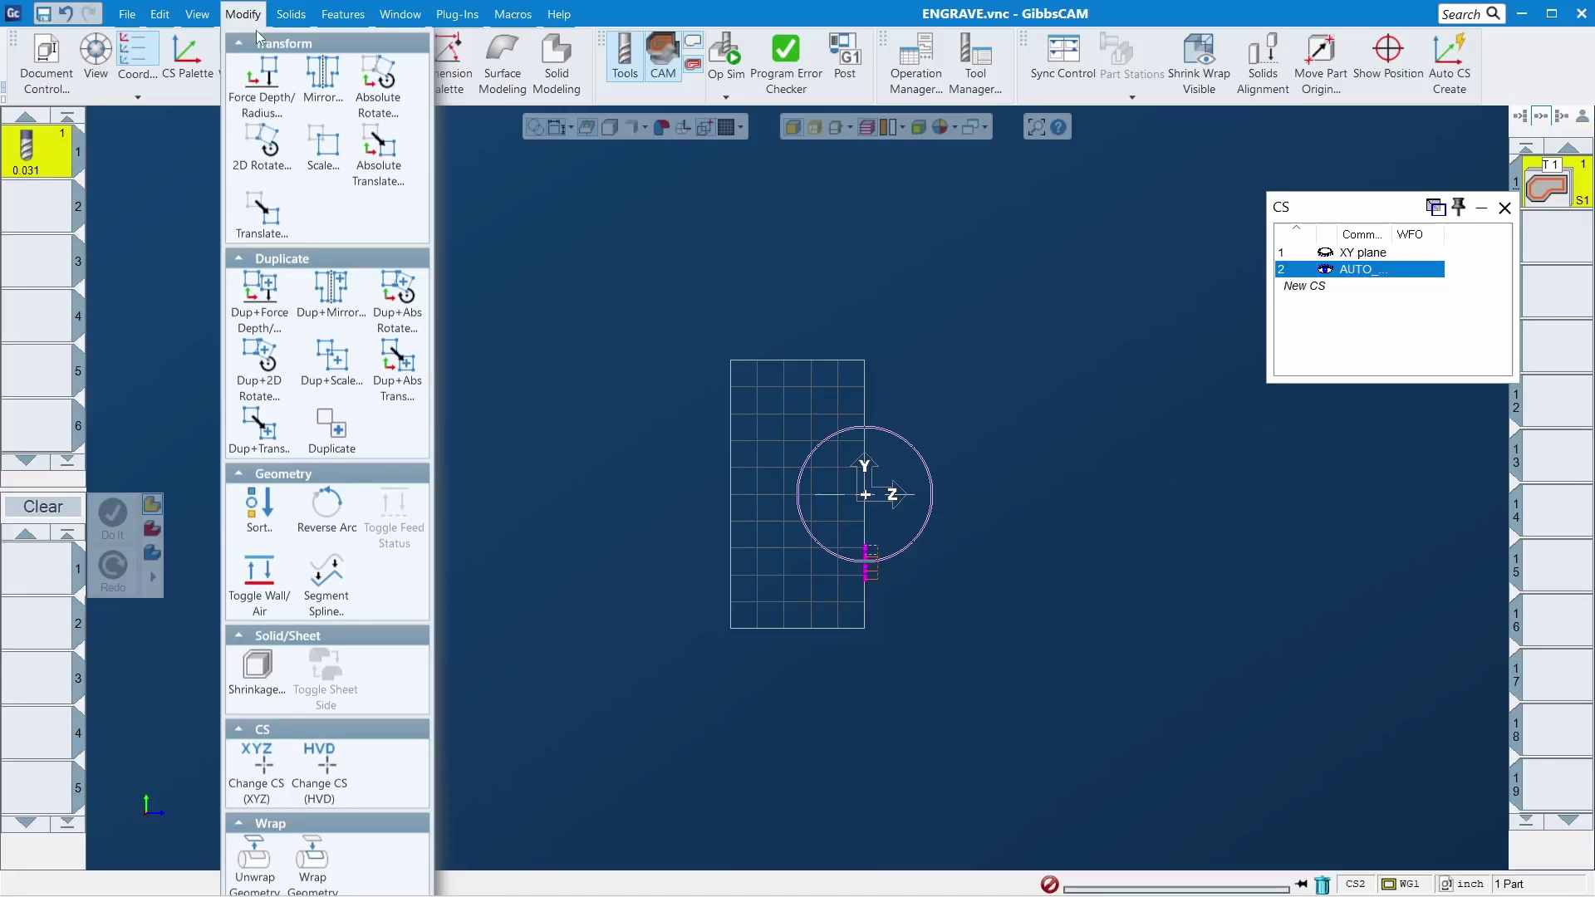
{"action": "left_click", "coordinate": [264, 235]}
{"action": "type", "text": "-.5"}
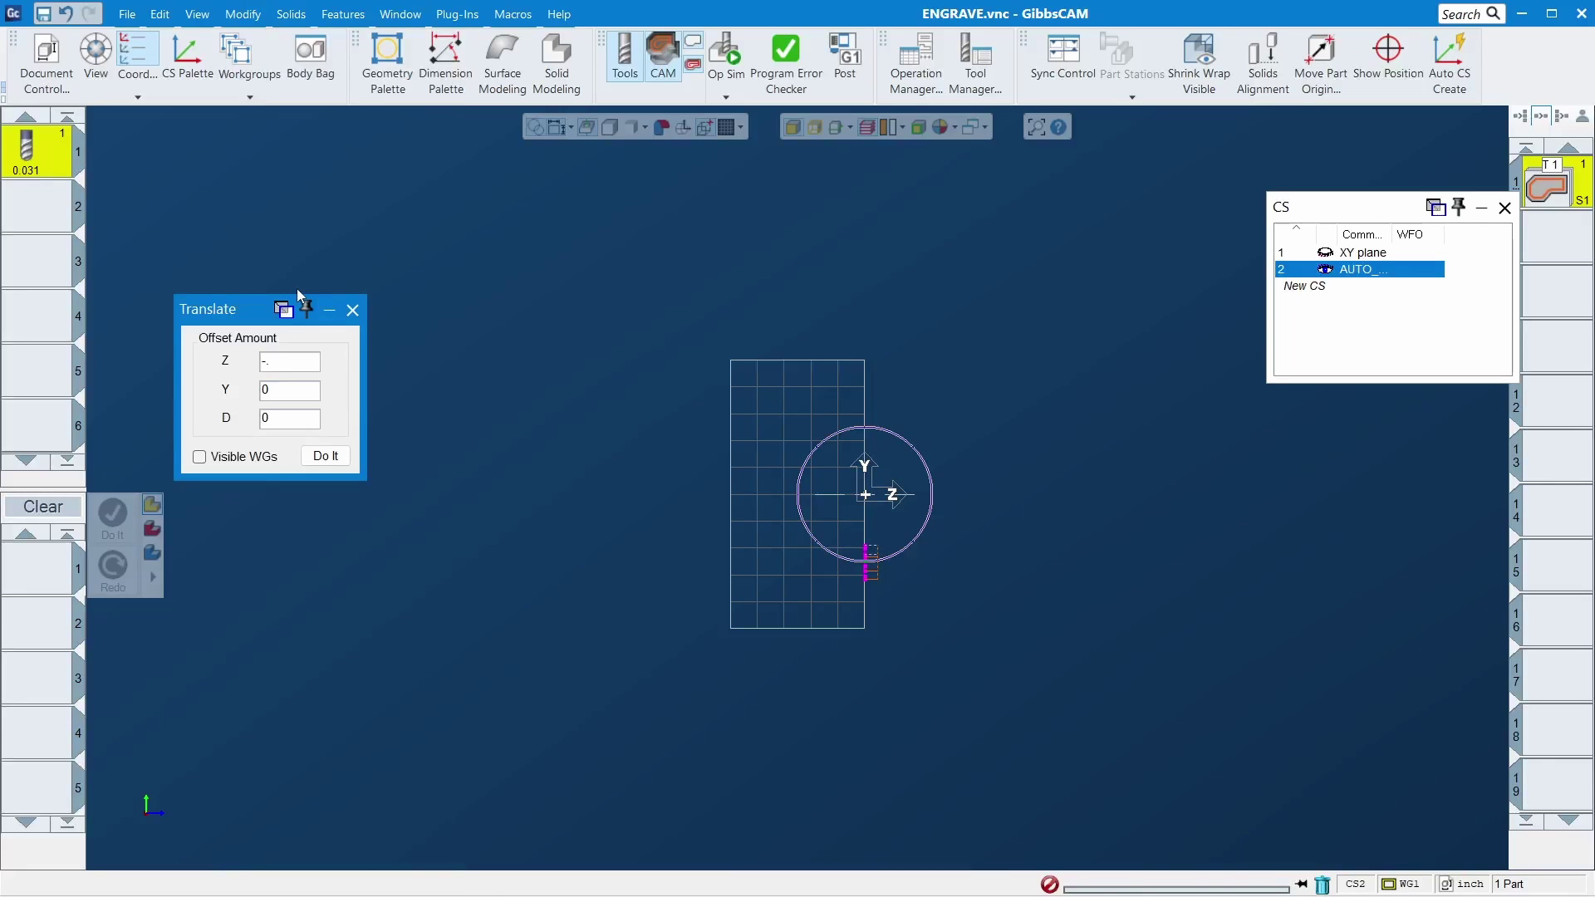
{"action": "left_click", "coordinate": [324, 457]}
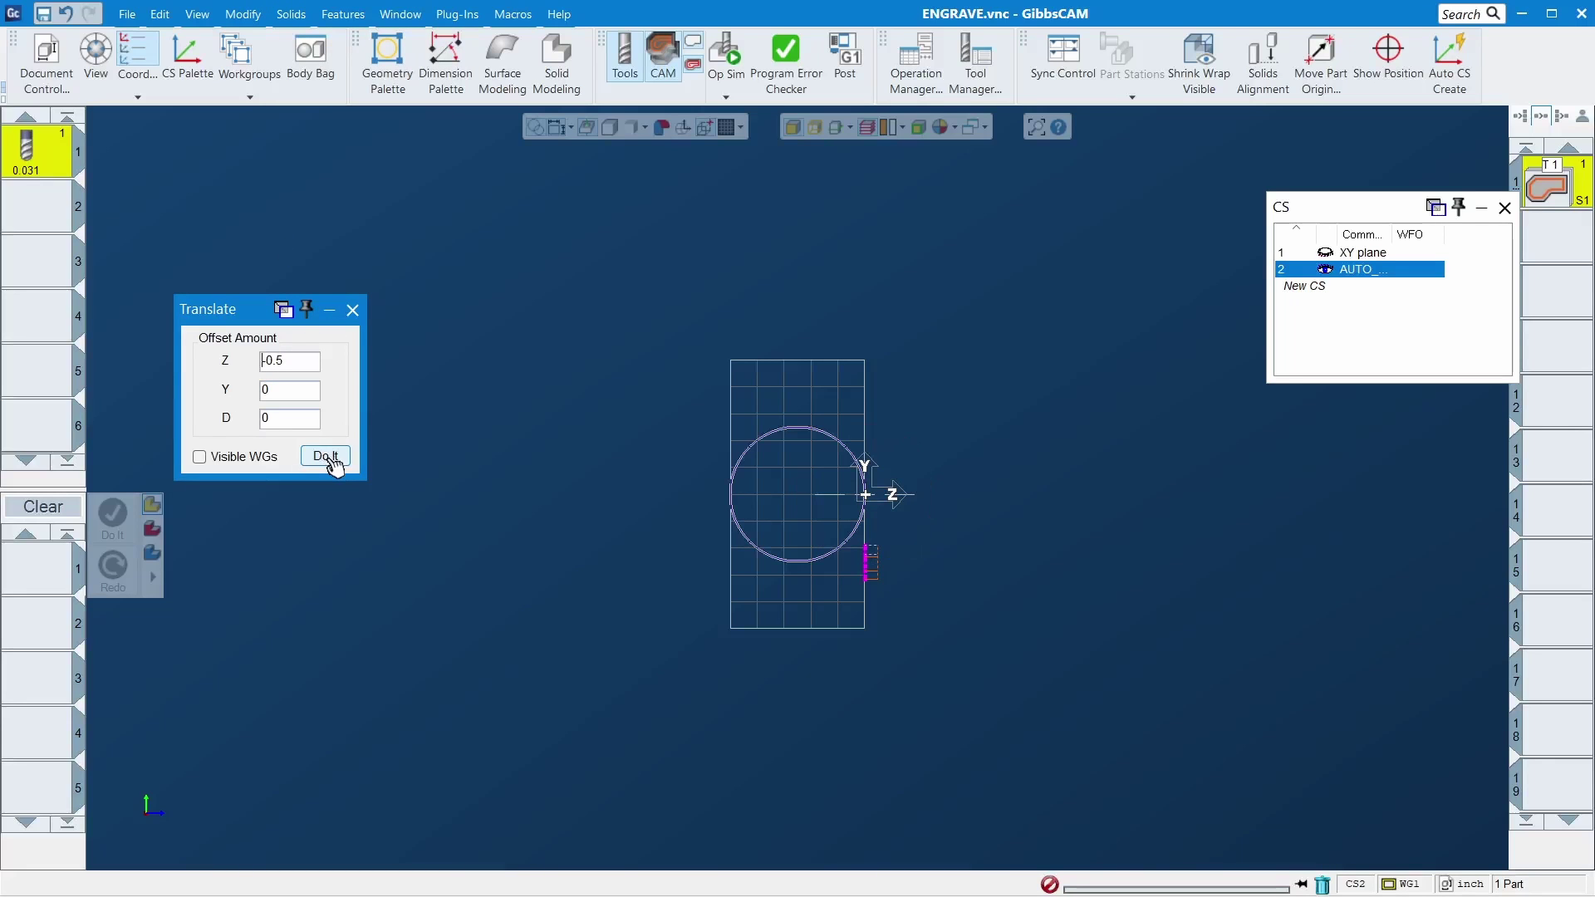
{"action": "left_click", "coordinate": [352, 310]}
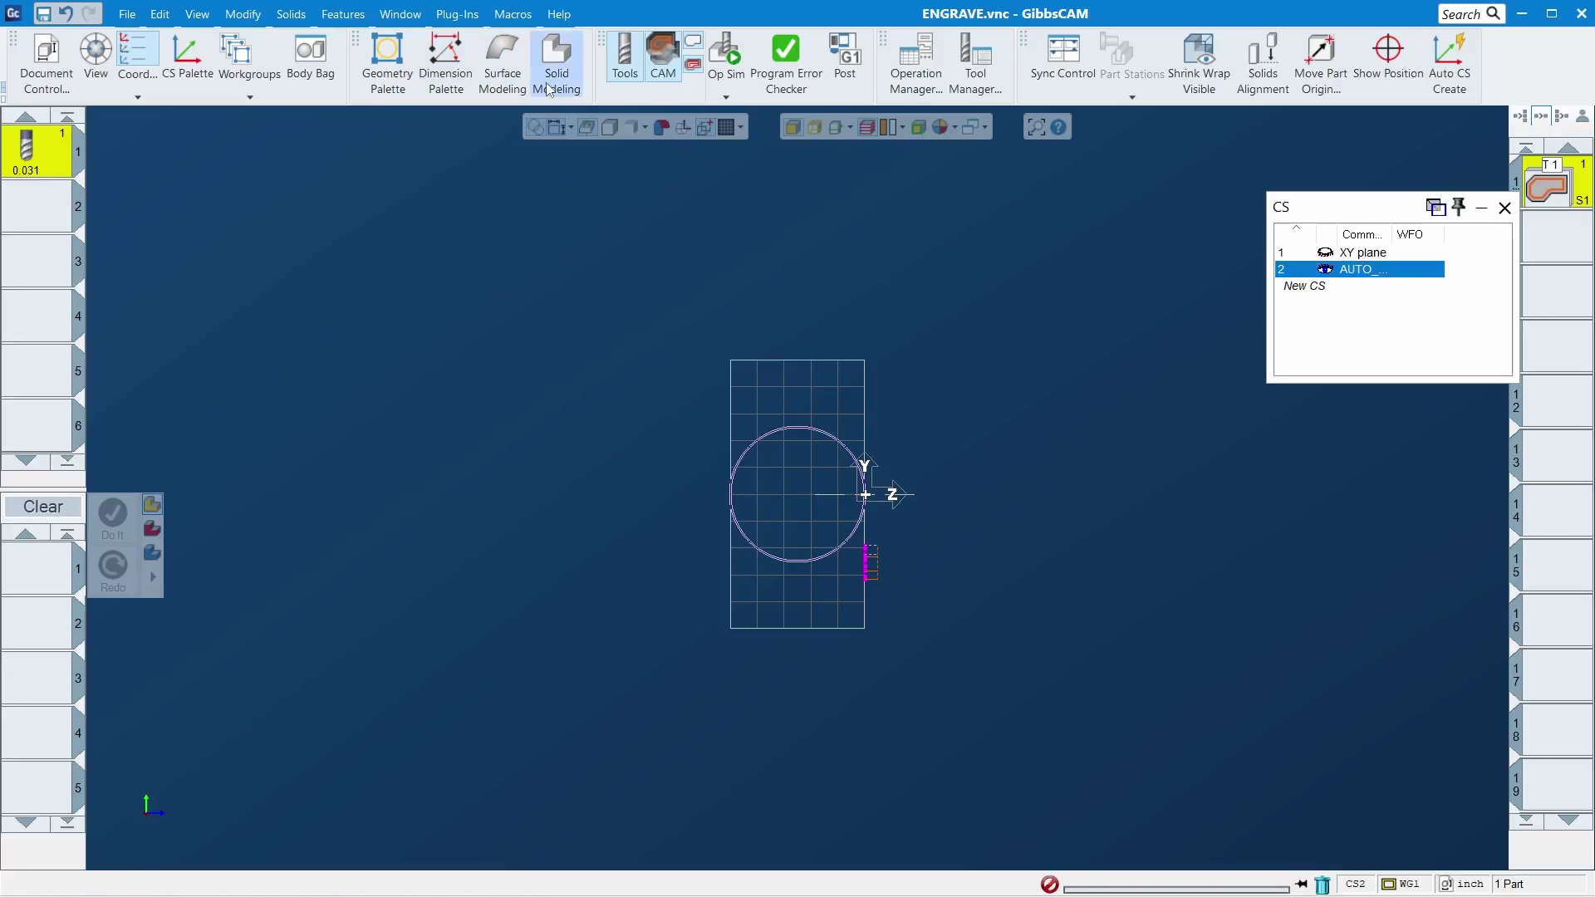
Step: Extrude the circle with D+ 0 and D- -1, and move the surrounding block into the body bag
{"action": "left_click", "coordinate": [556, 62]}
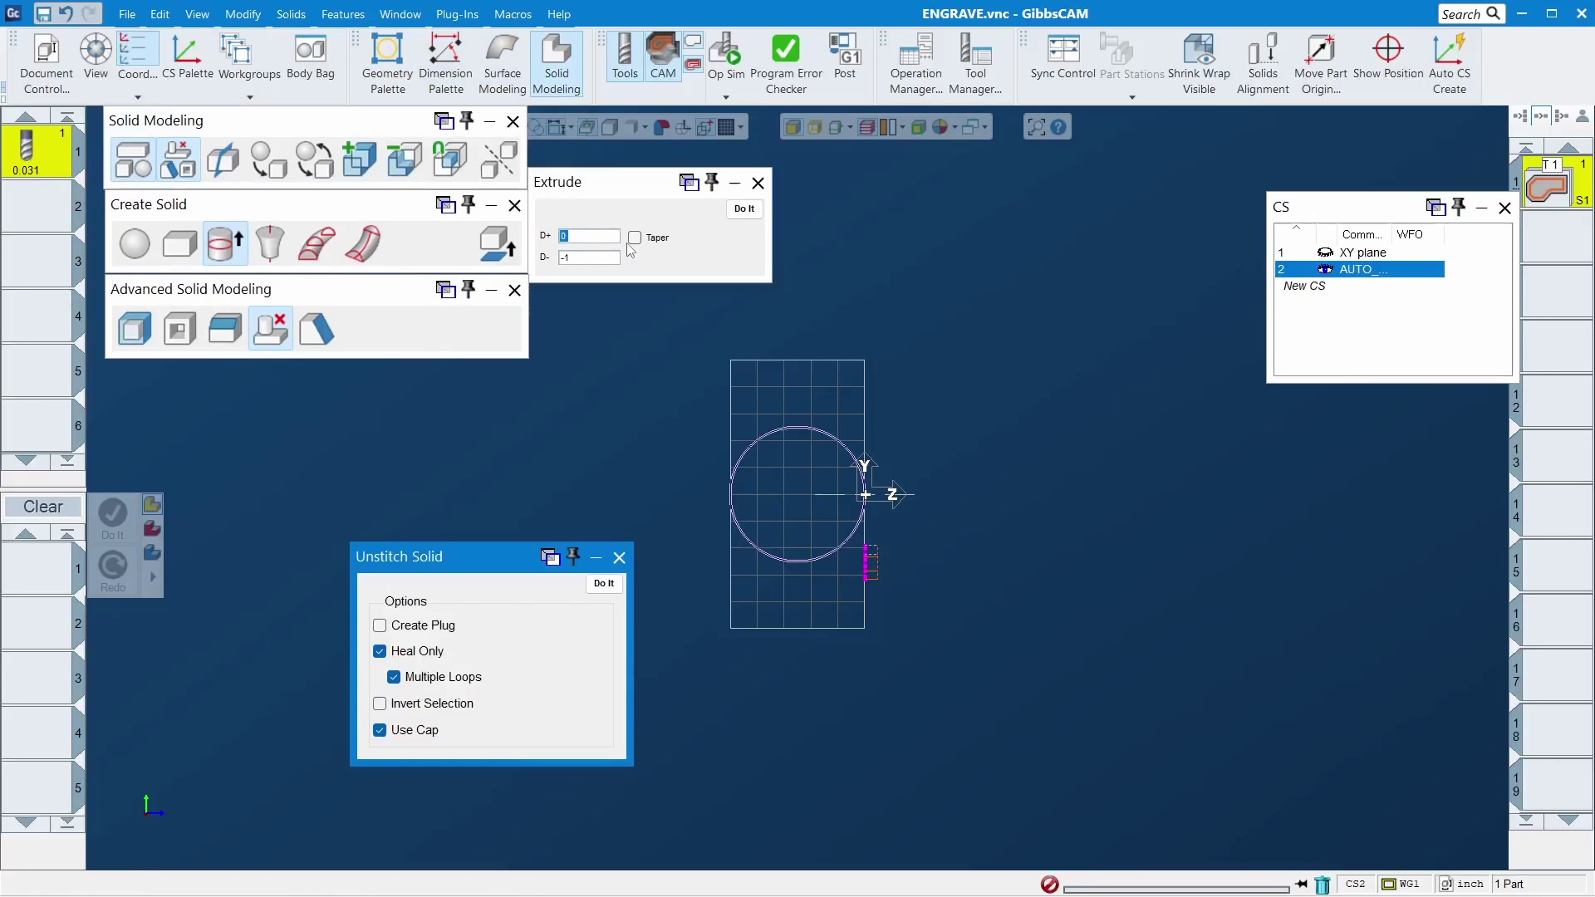
{"action": "left_click", "coordinate": [744, 208]}
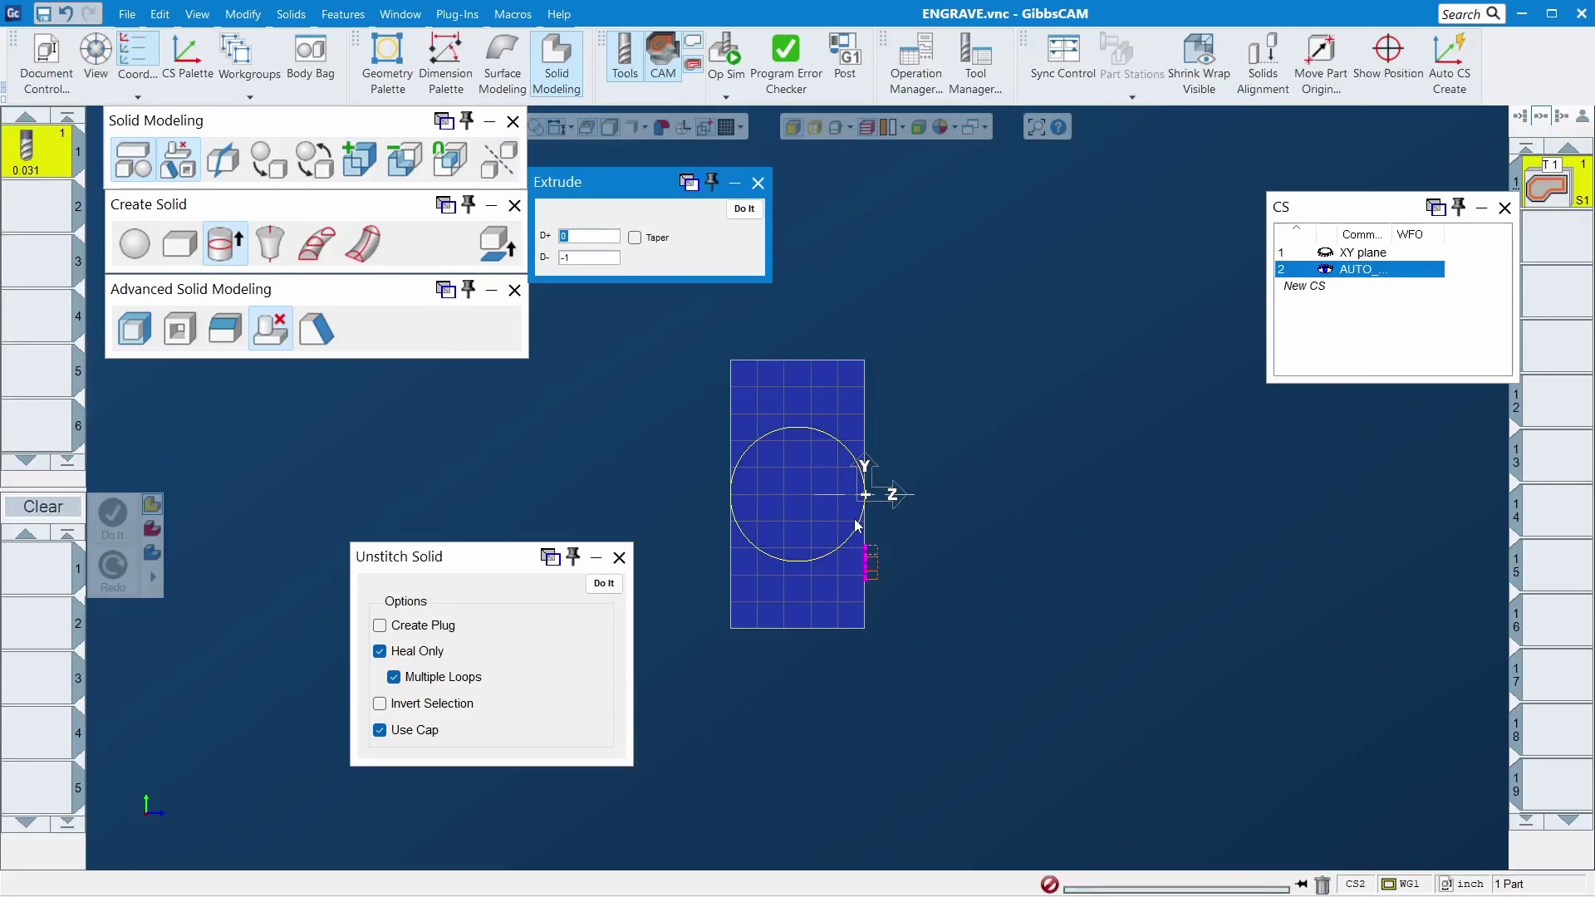
{"action": "left_click", "coordinate": [841, 406]}
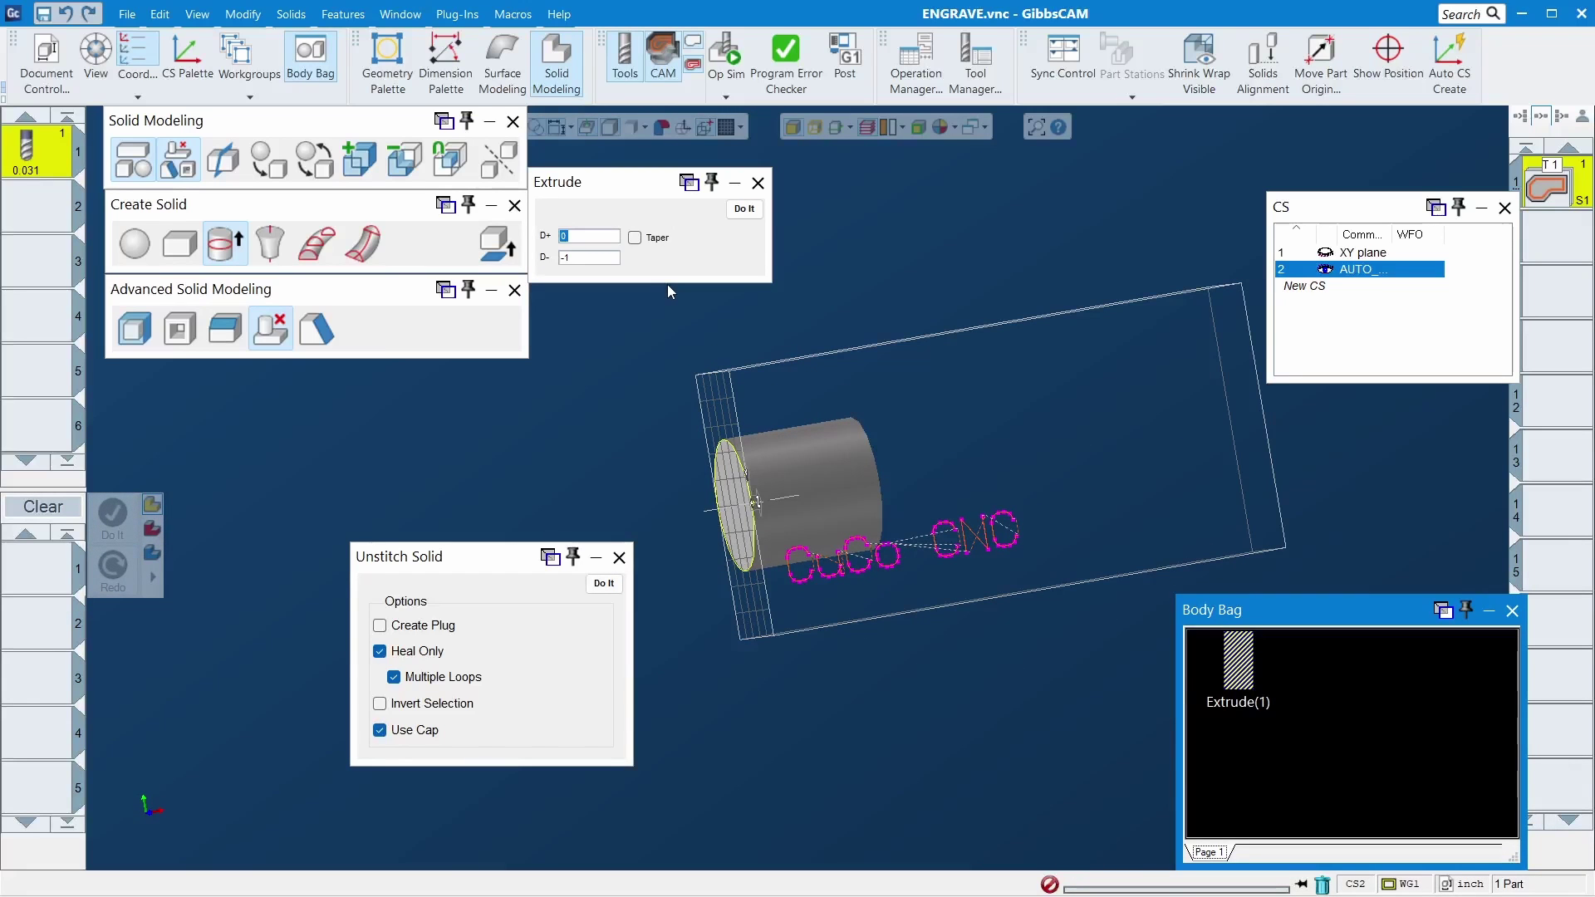
Step: Extrude the circle again with D- set to -4 and close the solid modeling tools
{"action": "left_click", "coordinate": [579, 256]}
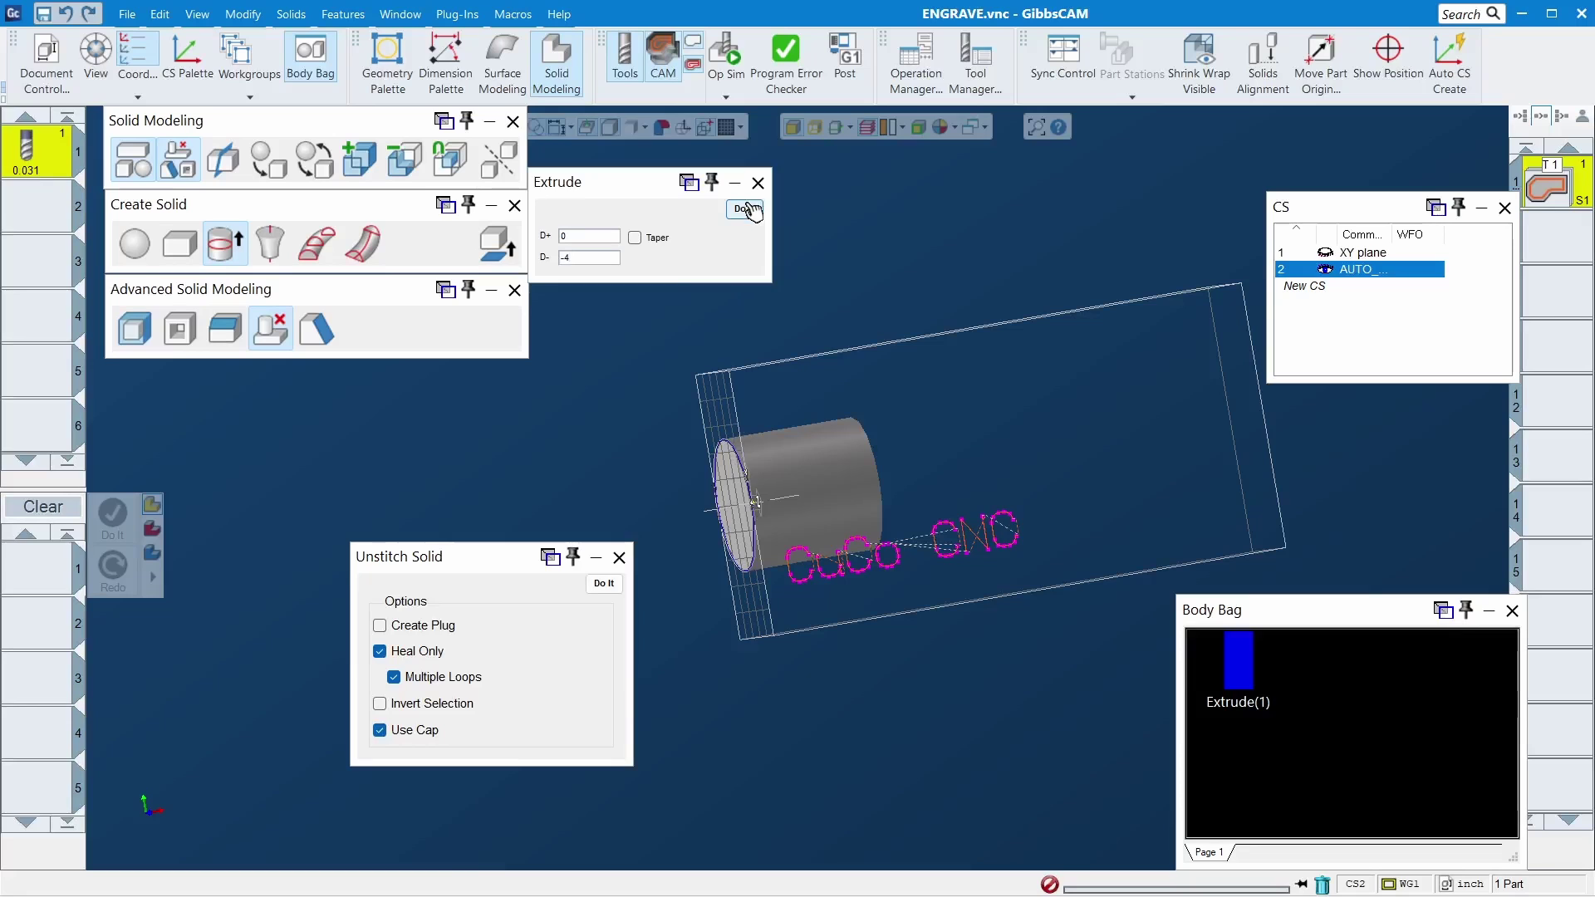
{"action": "left_click", "coordinate": [745, 208]}
{"action": "left_click", "coordinate": [512, 122]}
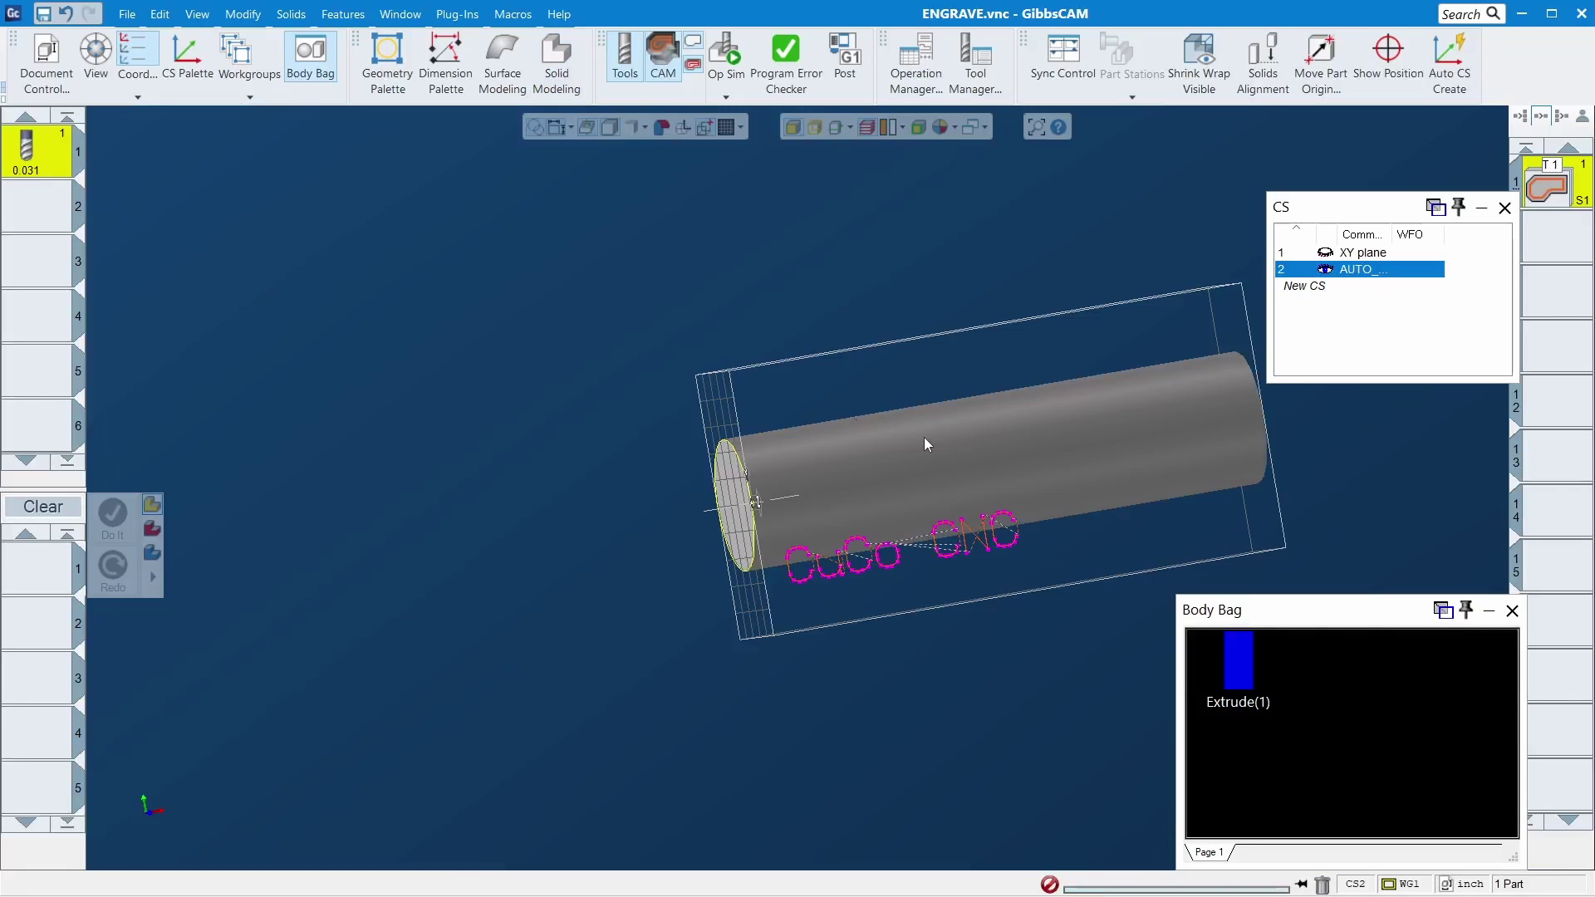
Step: Put the long cylinder into the body bag and delete the short cylinder
{"action": "left_click", "coordinate": [973, 455]}
{"action": "key", "text": "Delete"}
{"action": "left_click", "coordinate": [811, 485]}
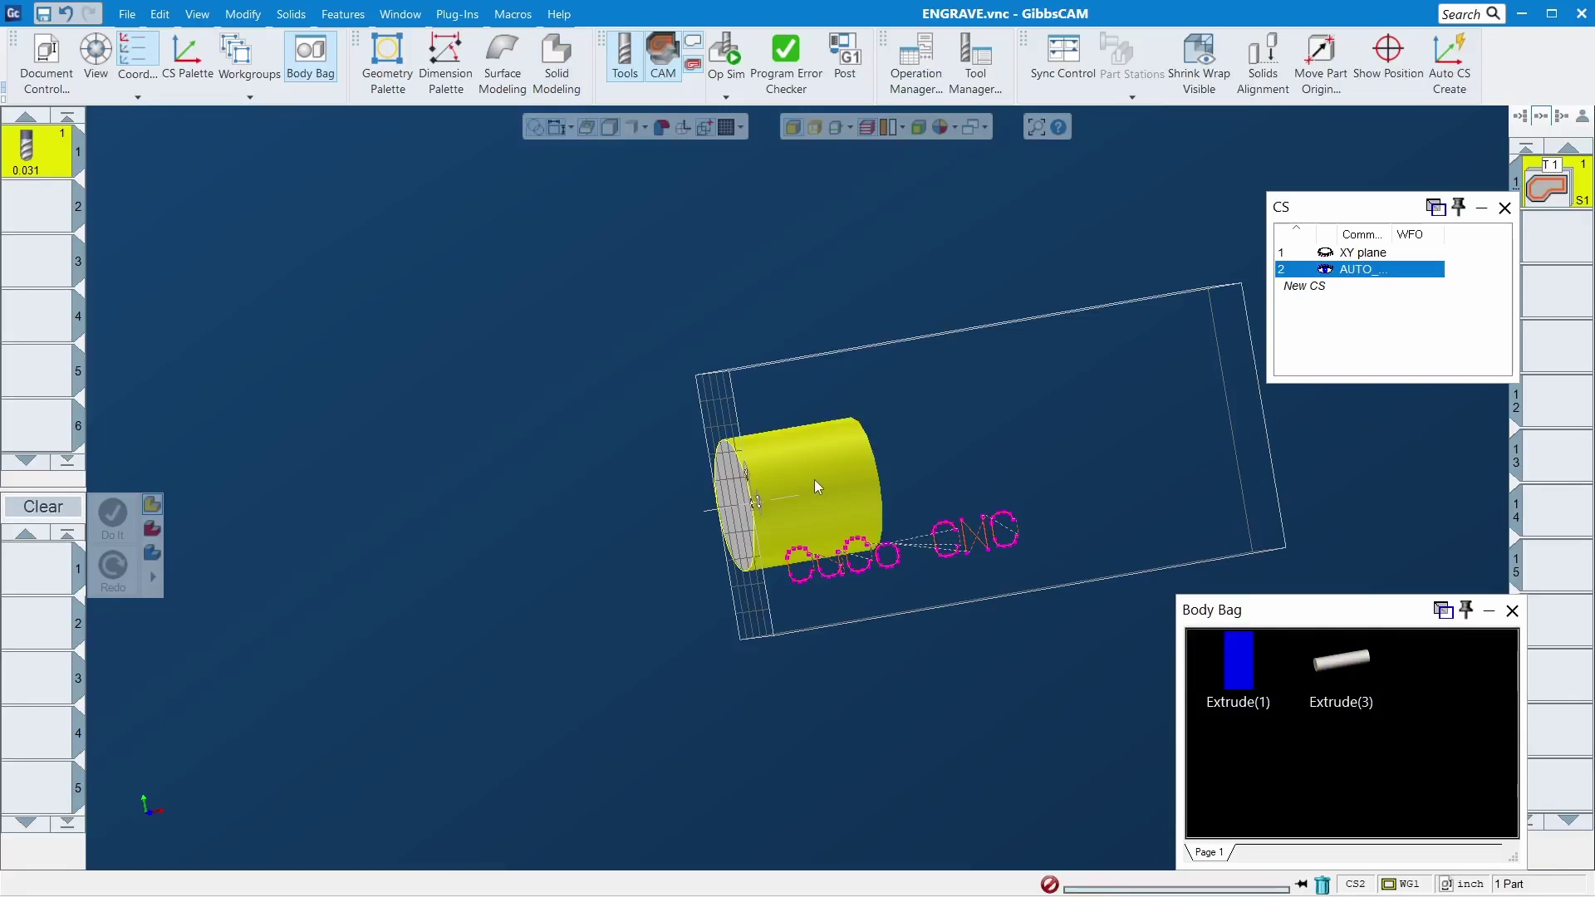
{"action": "key", "text": "Delete"}
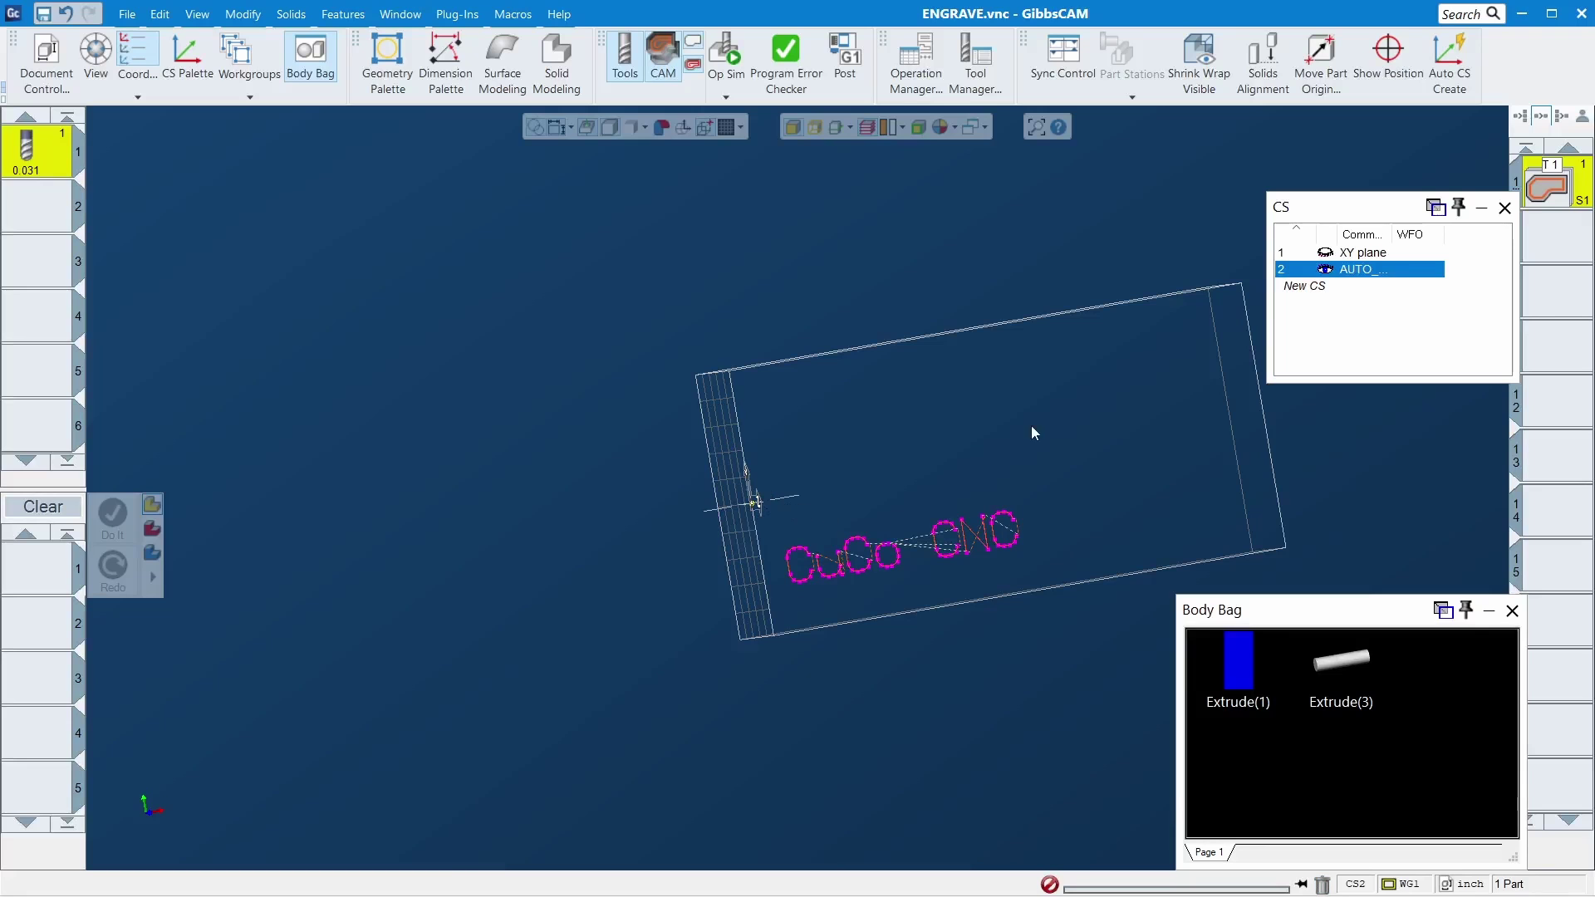
Step: Take the long cylinder back out of the body bag and set its body type to Stock (Display Only)
{"action": "double_click", "coordinate": [1358, 664]}
{"action": "right_click", "coordinate": [1099, 397]}
{"action": "mouse_move", "coordinate": [1263, 472]}
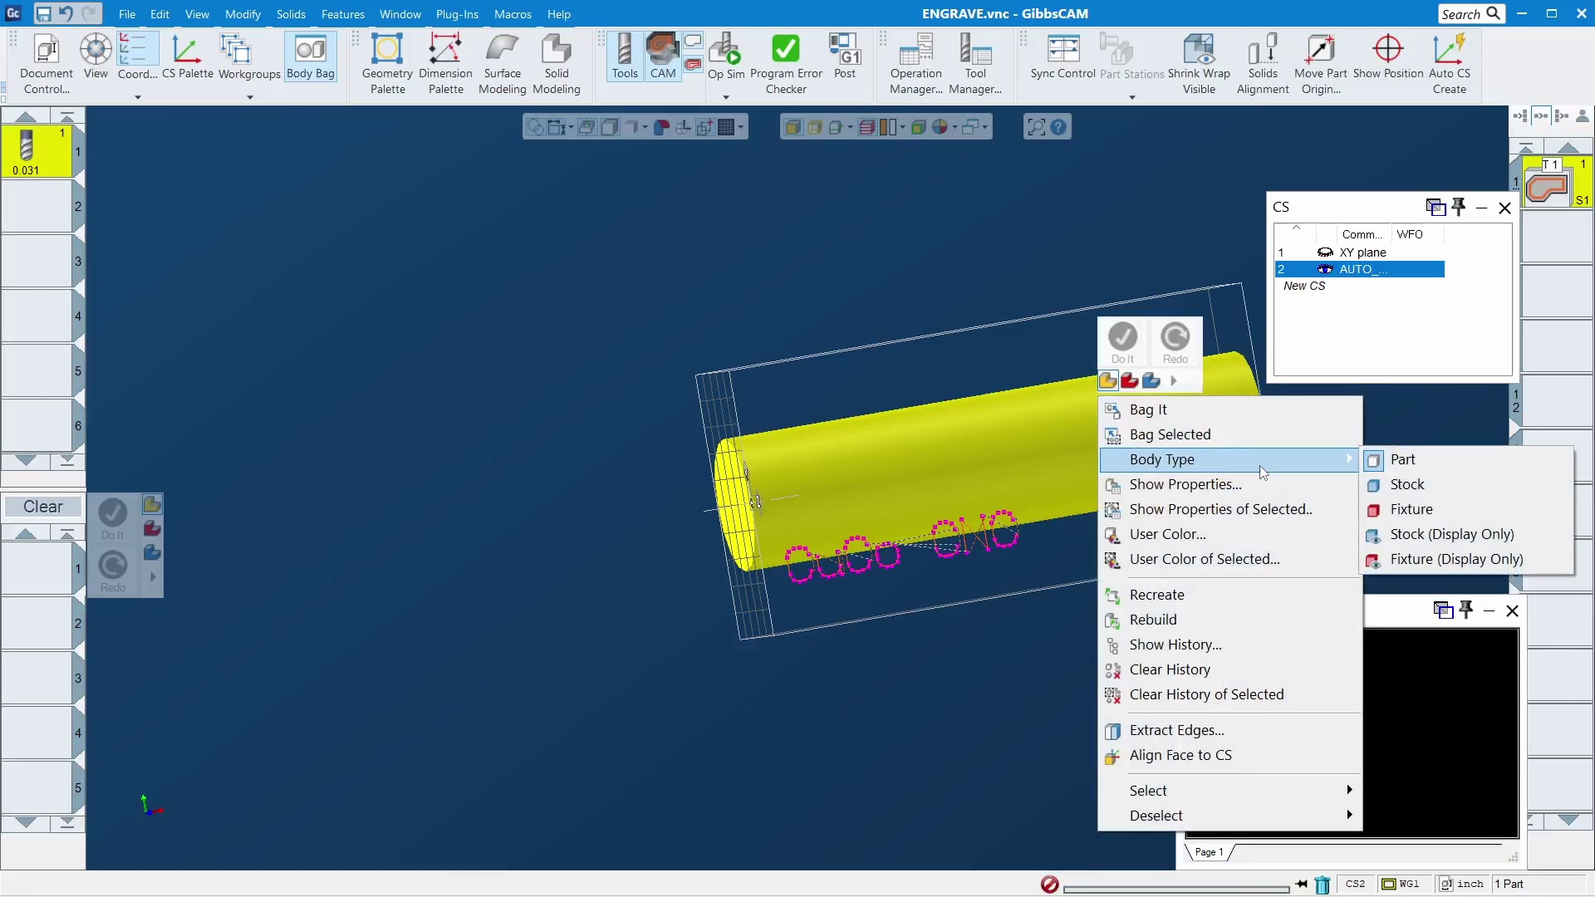
{"action": "left_click", "coordinate": [1451, 534]}
Step: Set the bagged block's body type to Part, and close the body bag and the coordinate system list
{"action": "right_click", "coordinate": [1249, 677]}
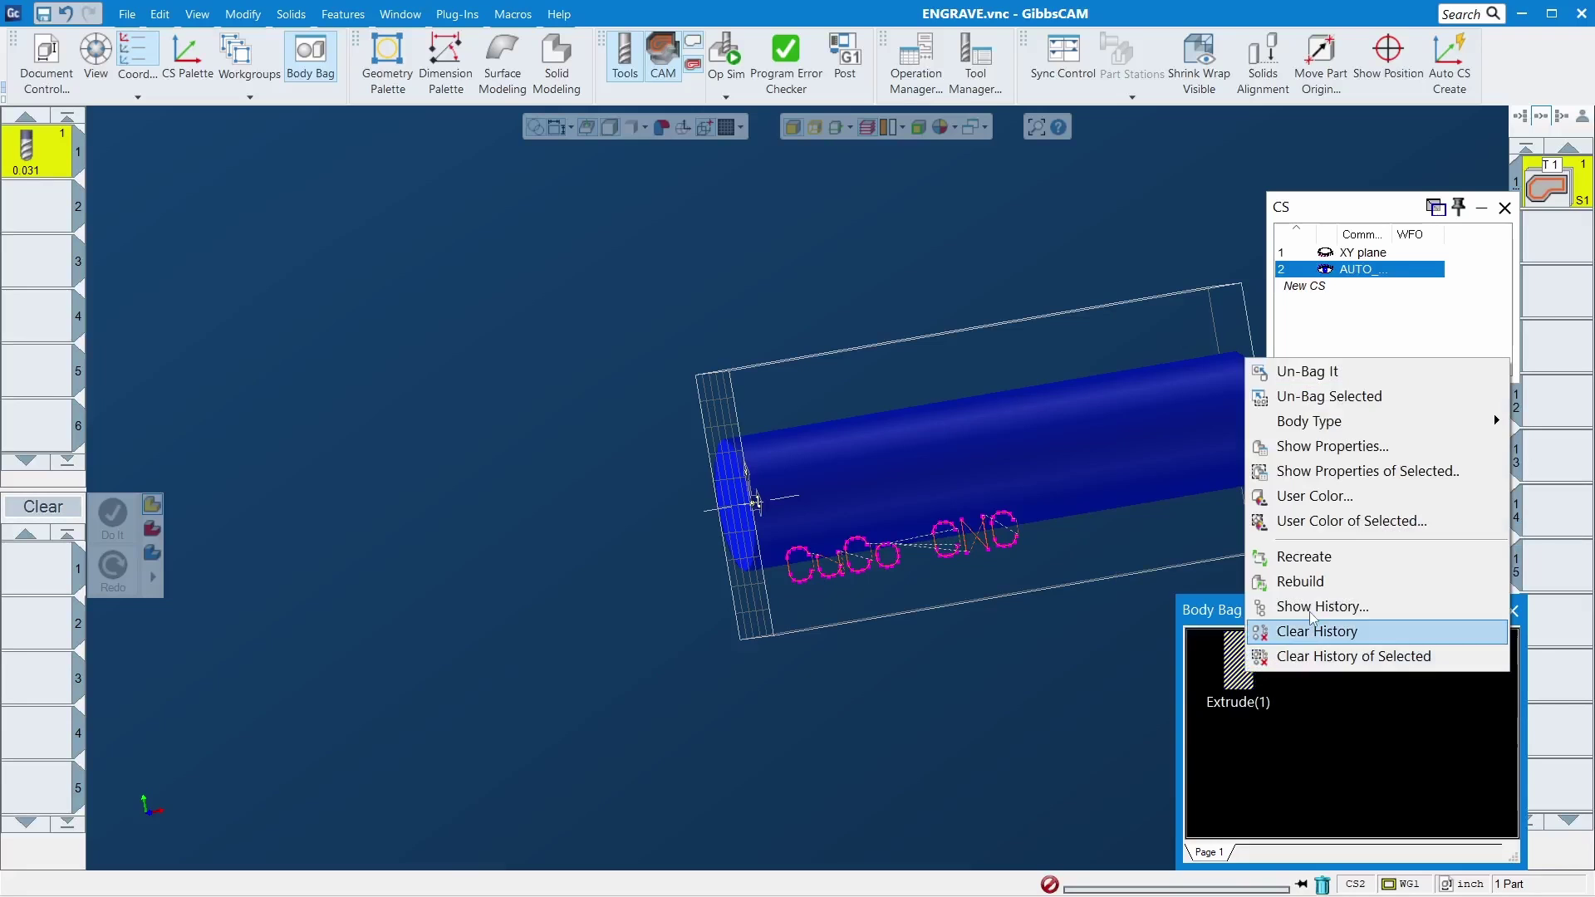
{"action": "mouse_move", "coordinate": [1370, 424]}
{"action": "left_click", "coordinate": [1096, 417]}
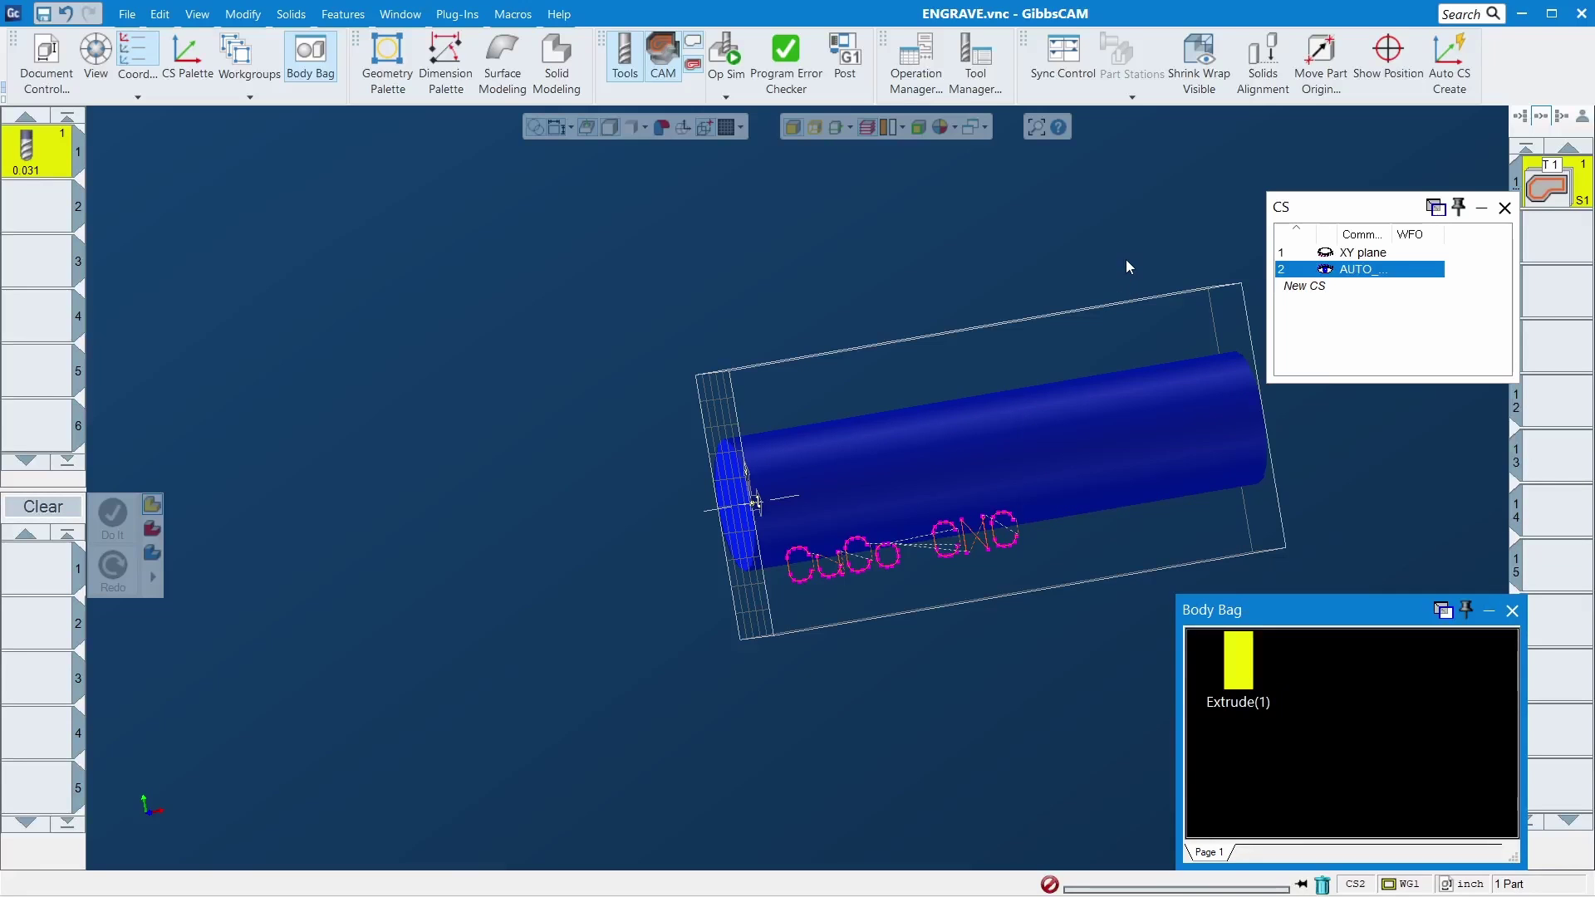
{"action": "left_click", "coordinate": [1511, 610]}
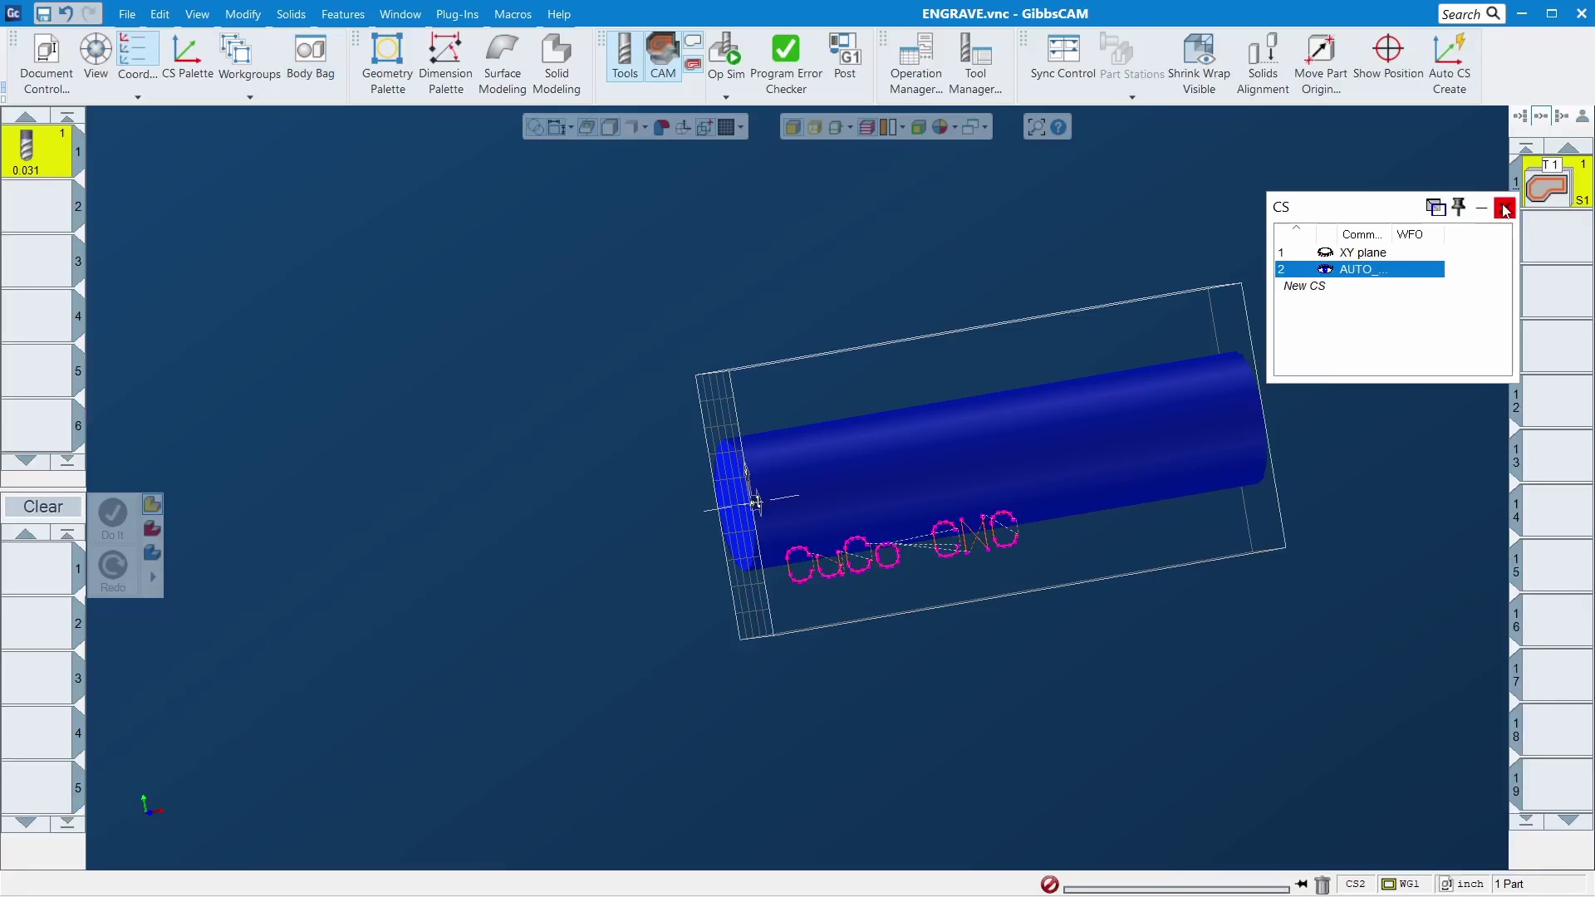
{"action": "left_click", "coordinate": [1505, 210]}
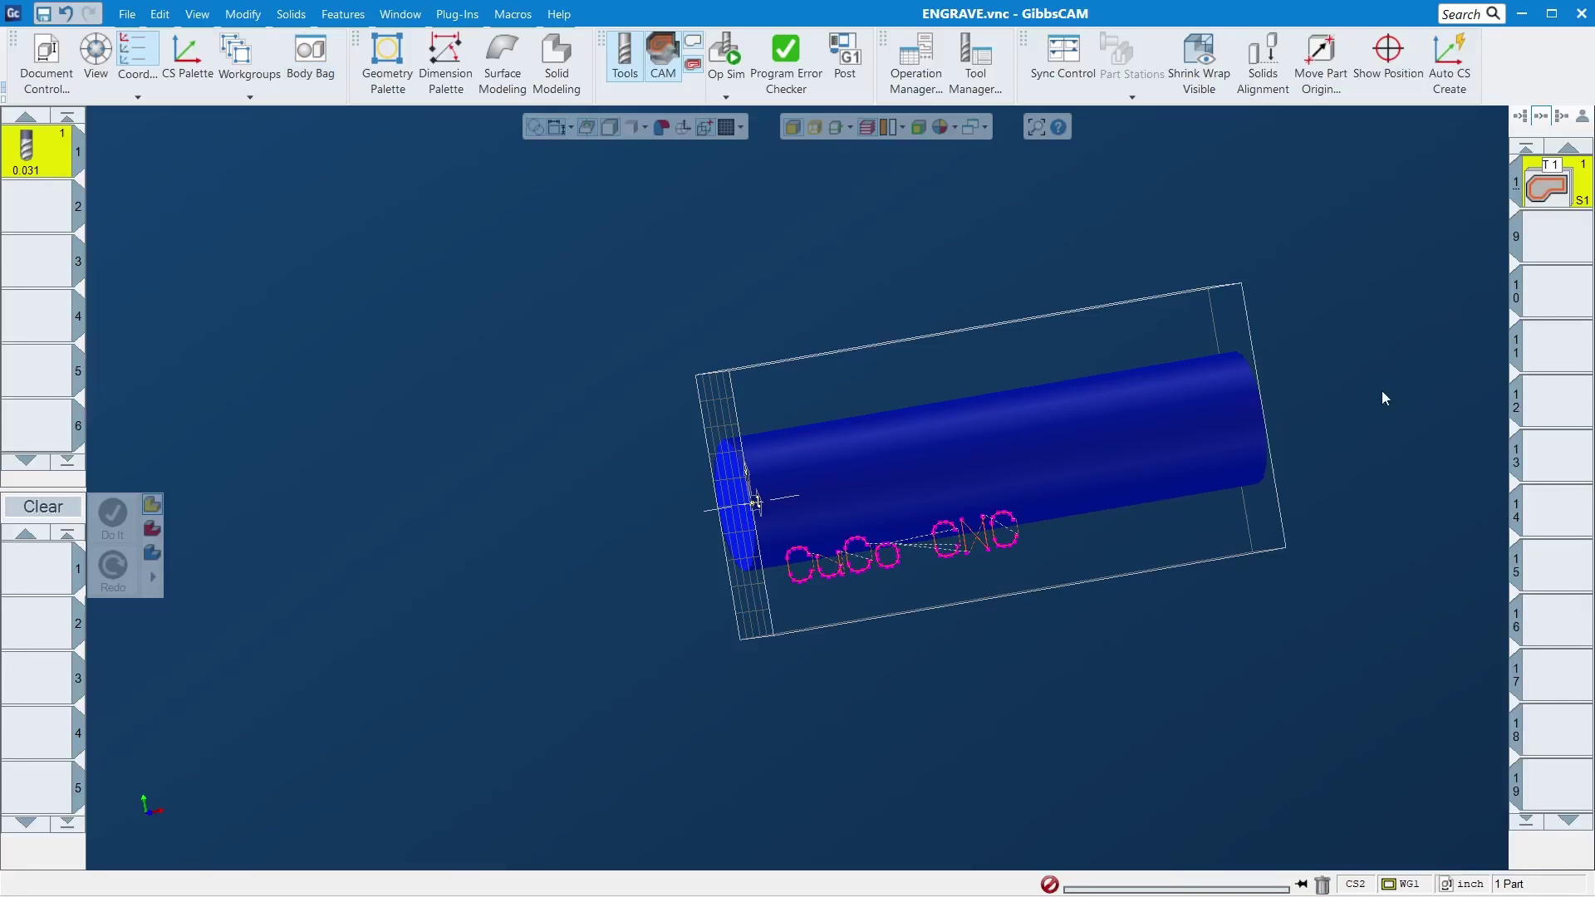
Step: Run the Op Sim rendering of the engraving operation to check the cylindrical stock, and close it
{"action": "left_click", "coordinate": [732, 55]}
{"action": "left_click", "coordinate": [1246, 266]}
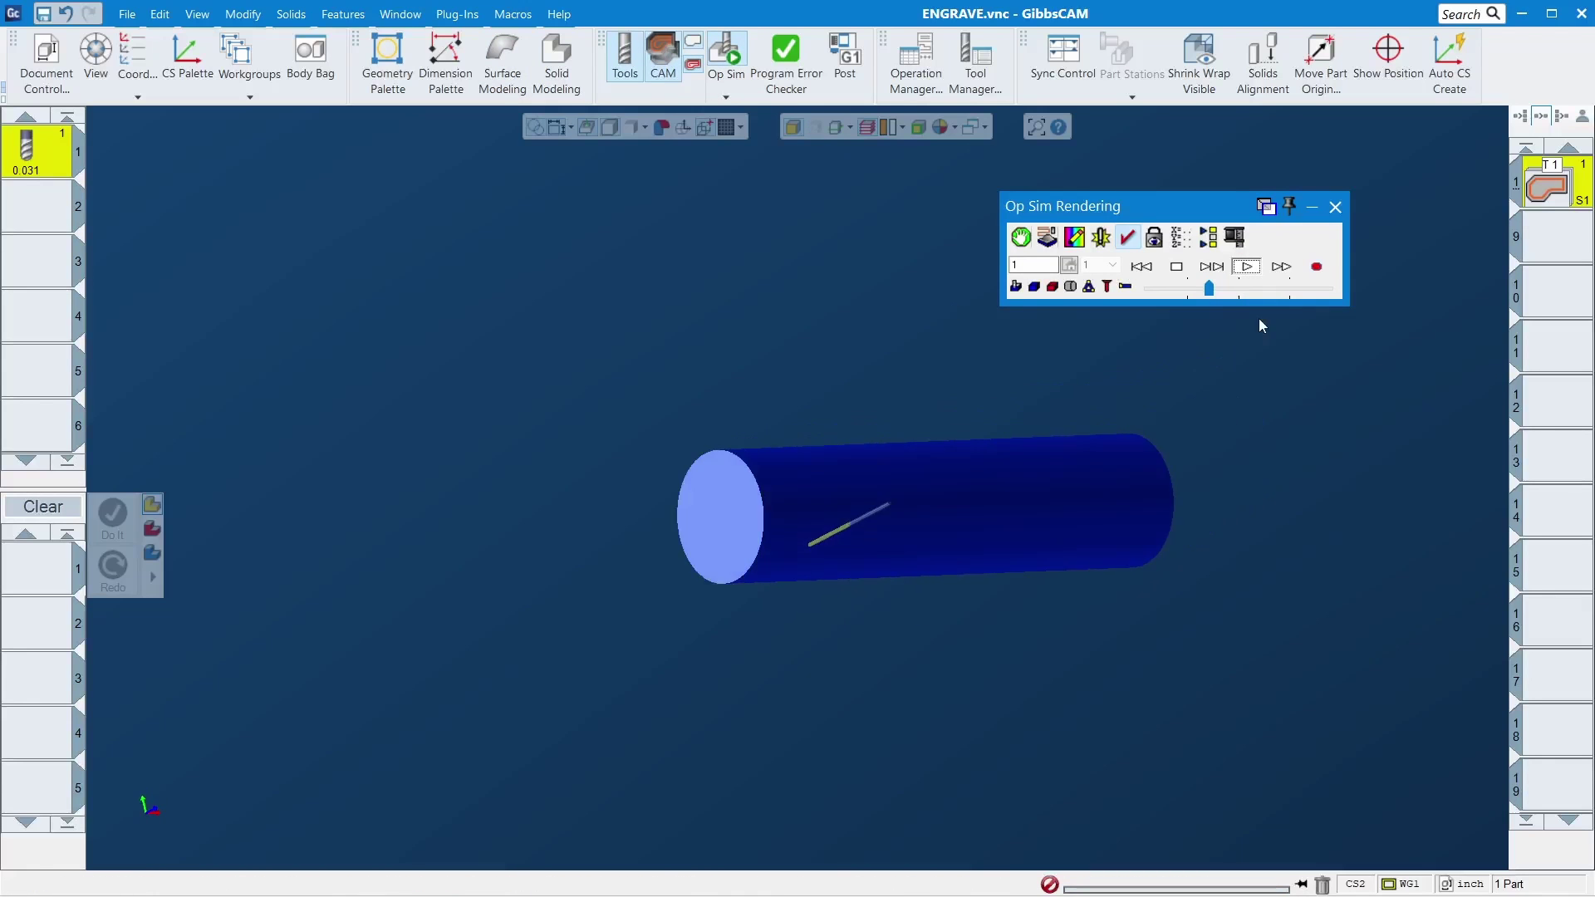
{"action": "left_click", "coordinate": [1335, 208]}
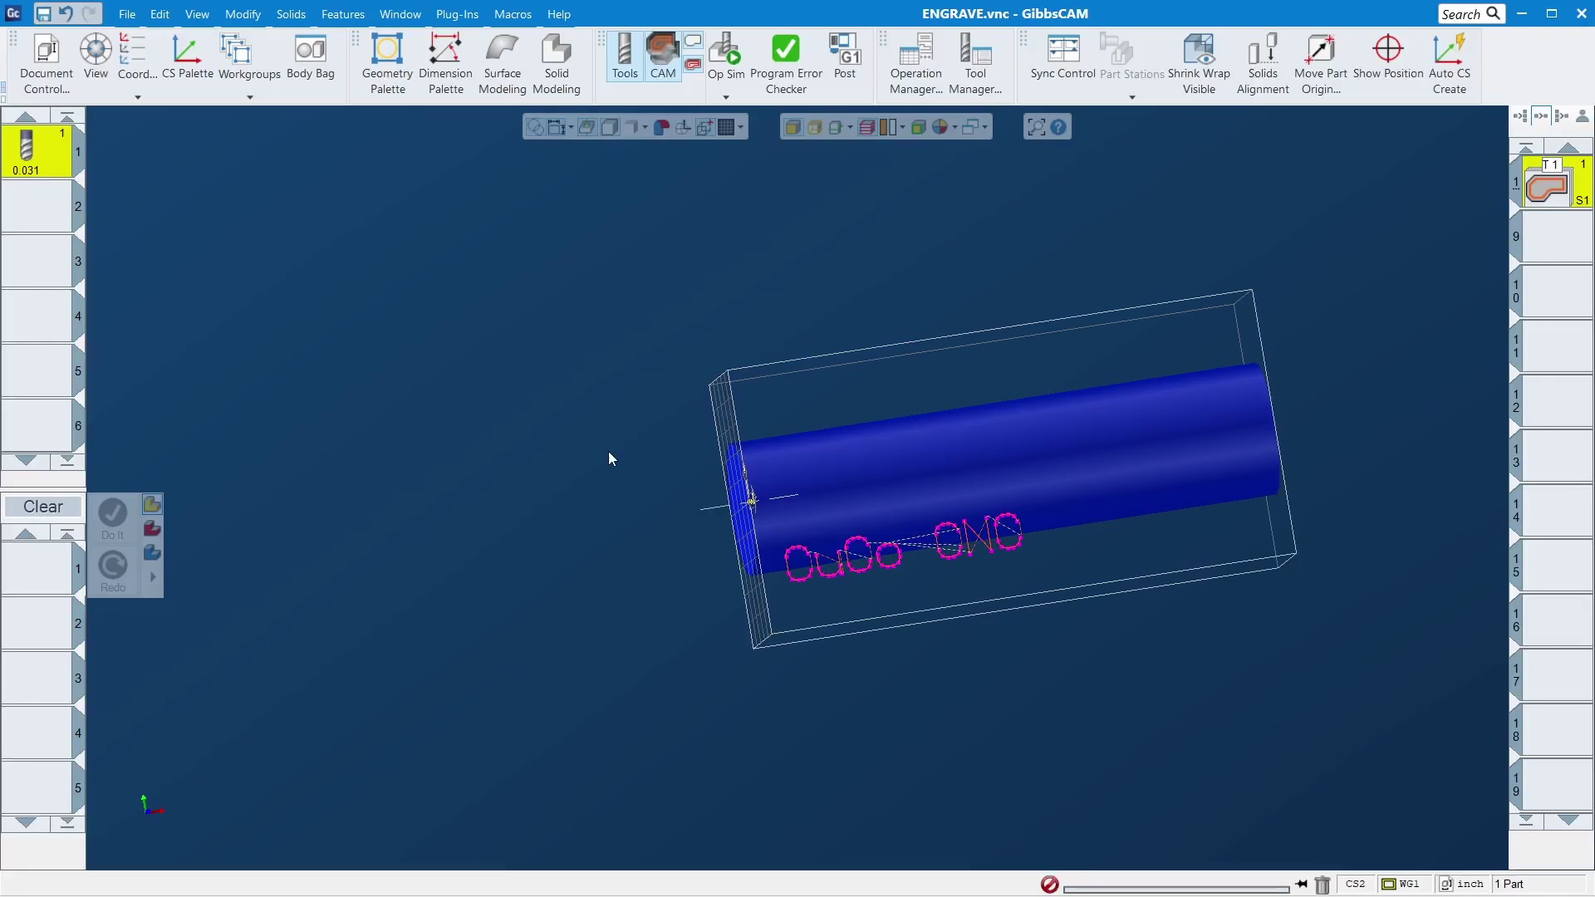
Step: Set the cylinder's chord height to 0.001 in its body properties and apply it
{"action": "left_click_drag", "start_coordinate": [520, 366], "coordinate": [1192, 651]}
{"action": "middle_click_drag", "start_coordinate": [1193, 651], "coordinate": [905, 329]}
{"action": "left_click", "coordinate": [904, 330]}
{"action": "right_click", "coordinate": [904, 330]}
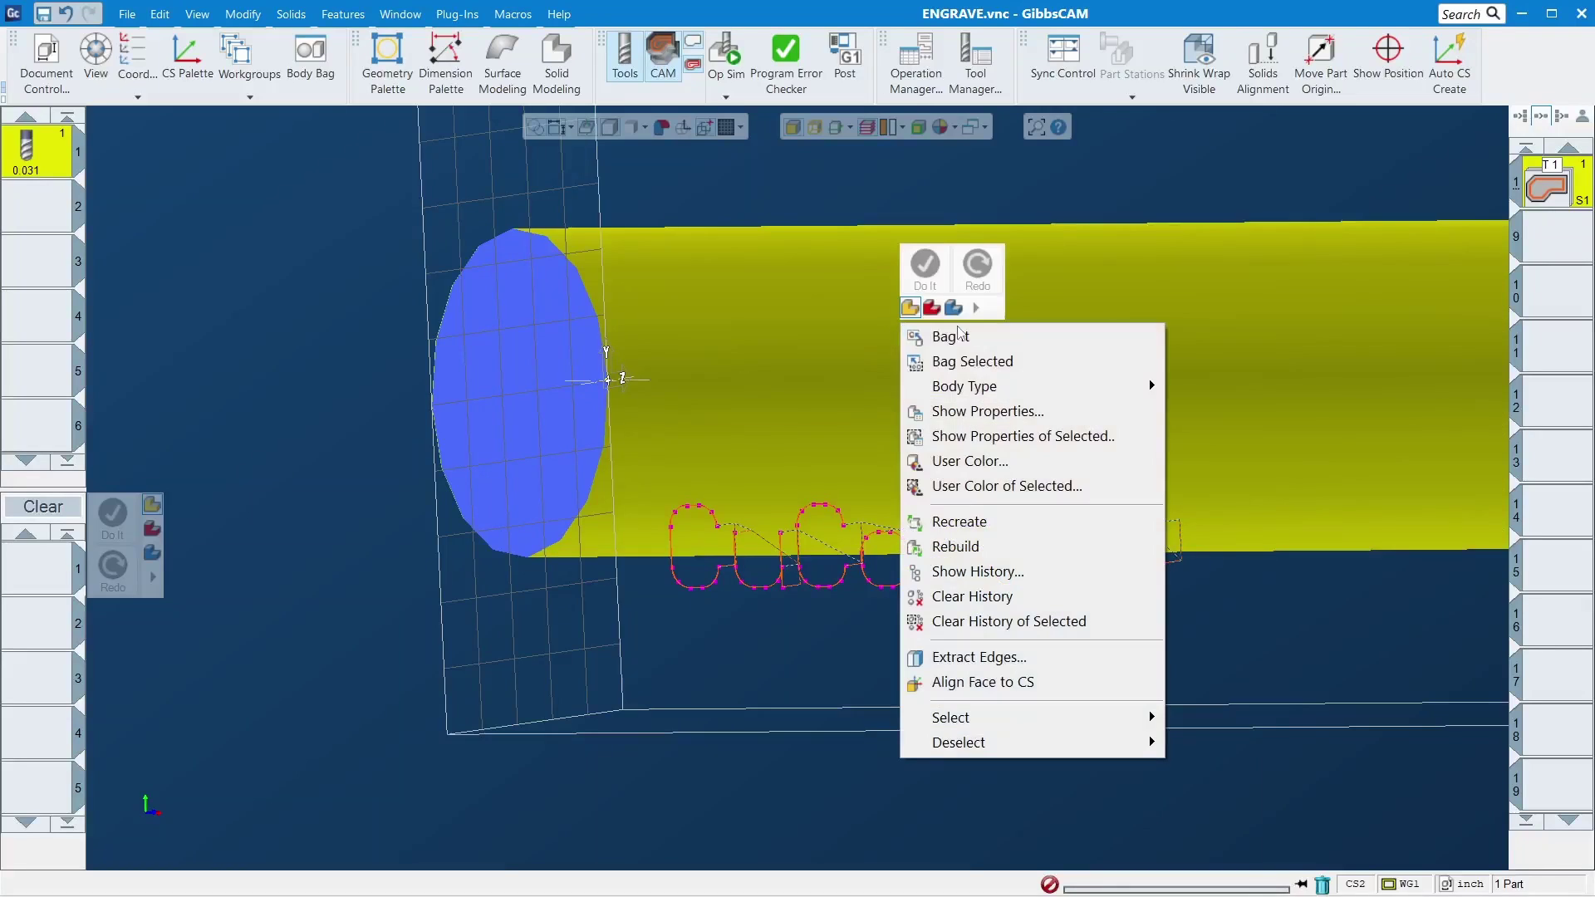
{"action": "mouse_move", "coordinate": [1088, 391]}
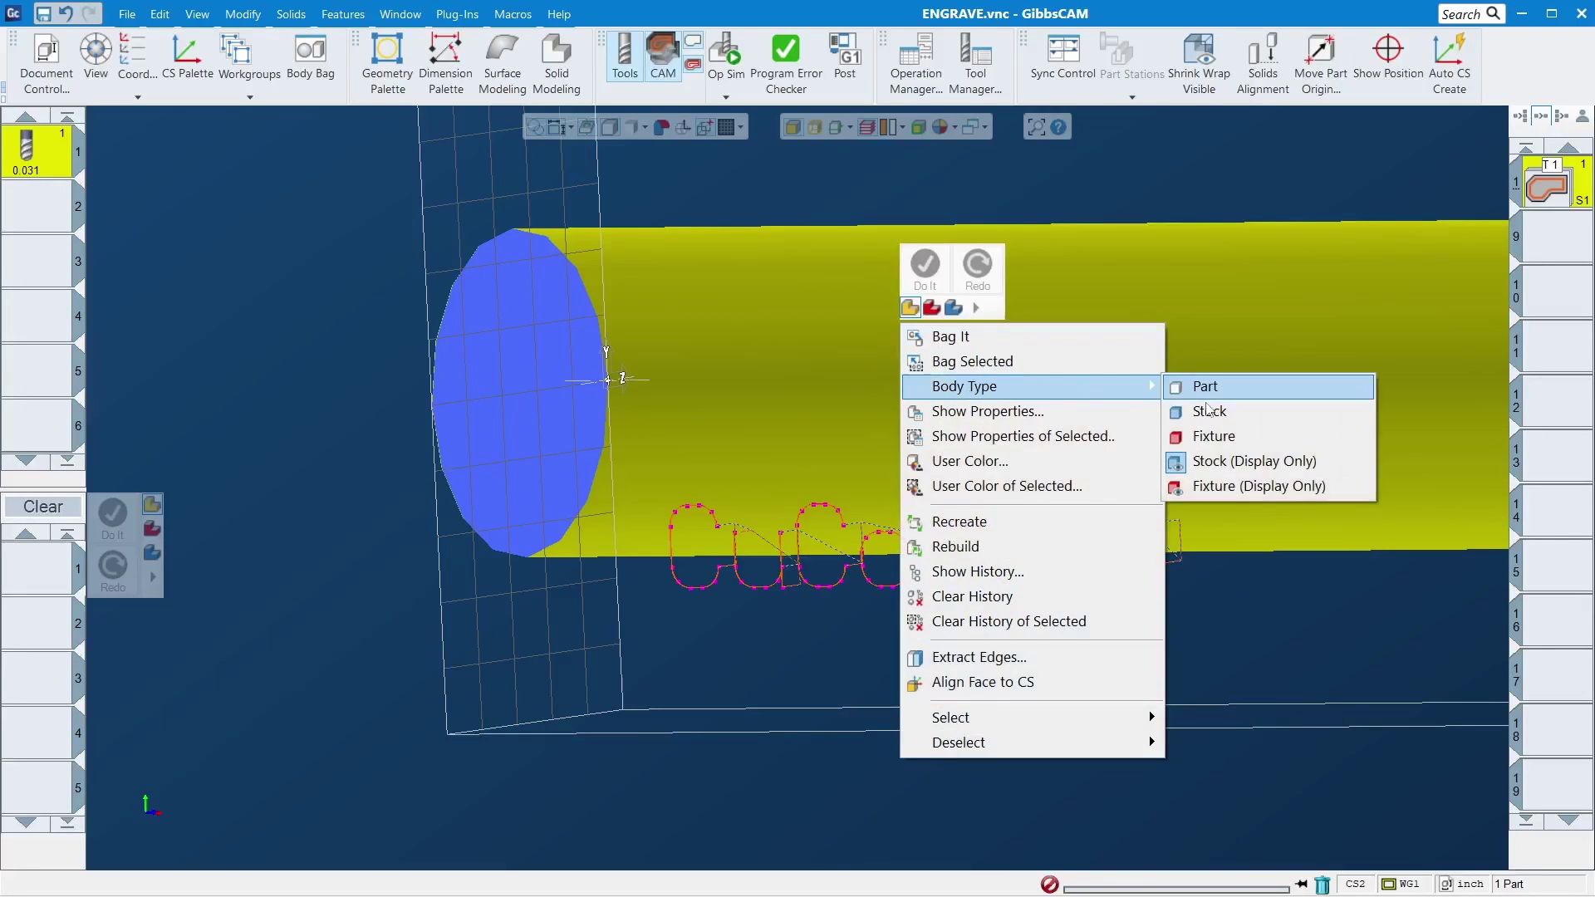
{"action": "left_click", "coordinate": [1123, 441]}
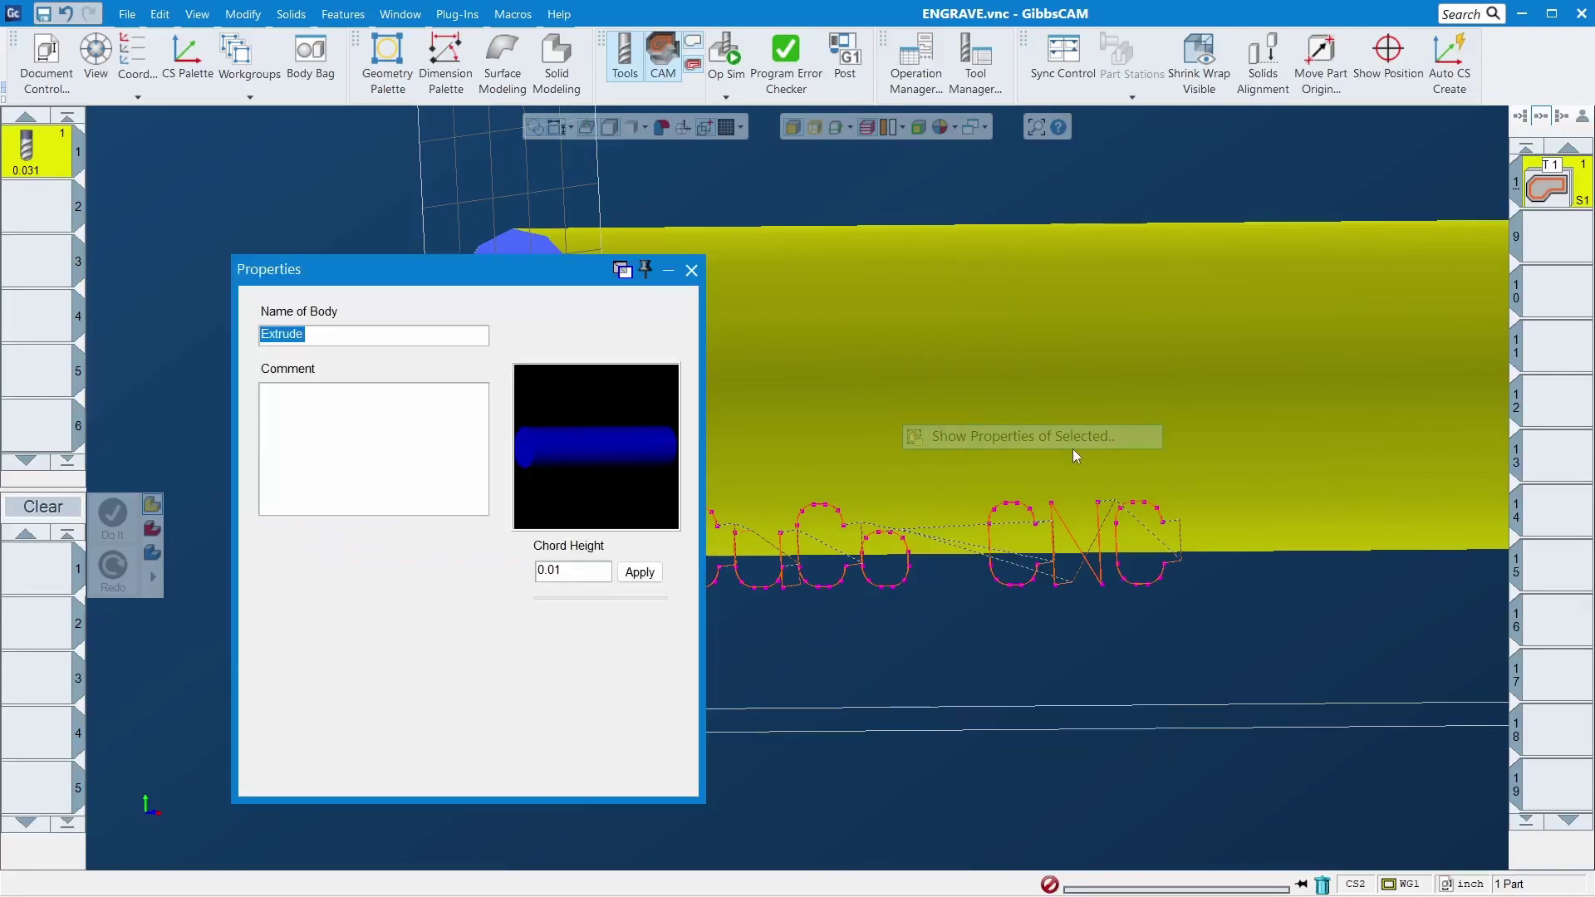
{"action": "left_click", "coordinate": [557, 572]}
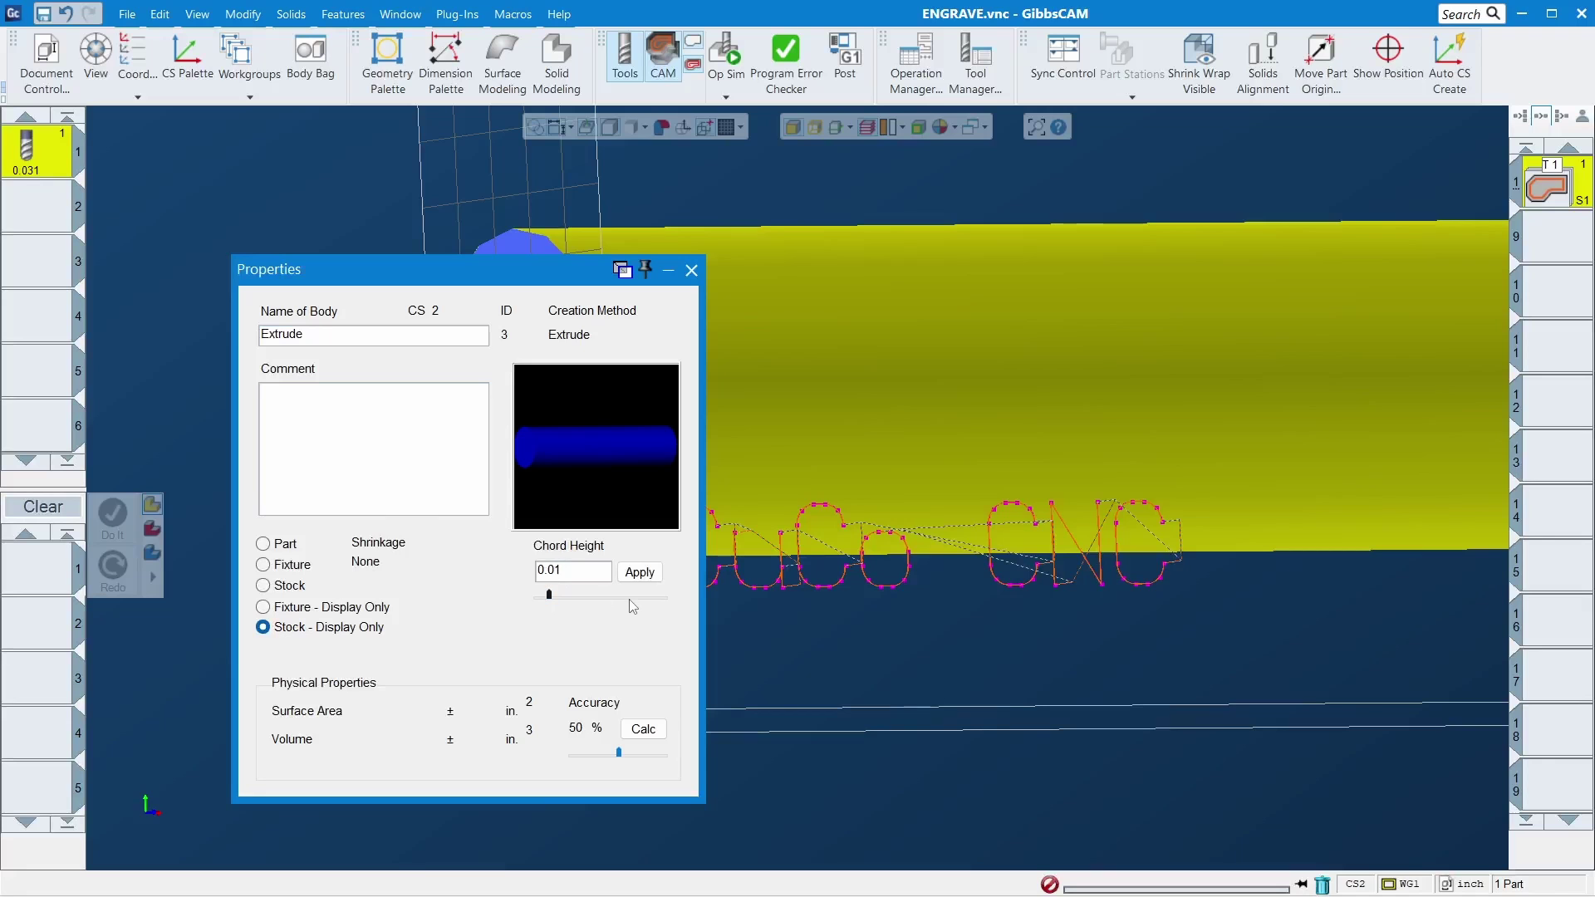
{"action": "type", "text": "0"}
{"action": "left_click", "coordinate": [640, 572]}
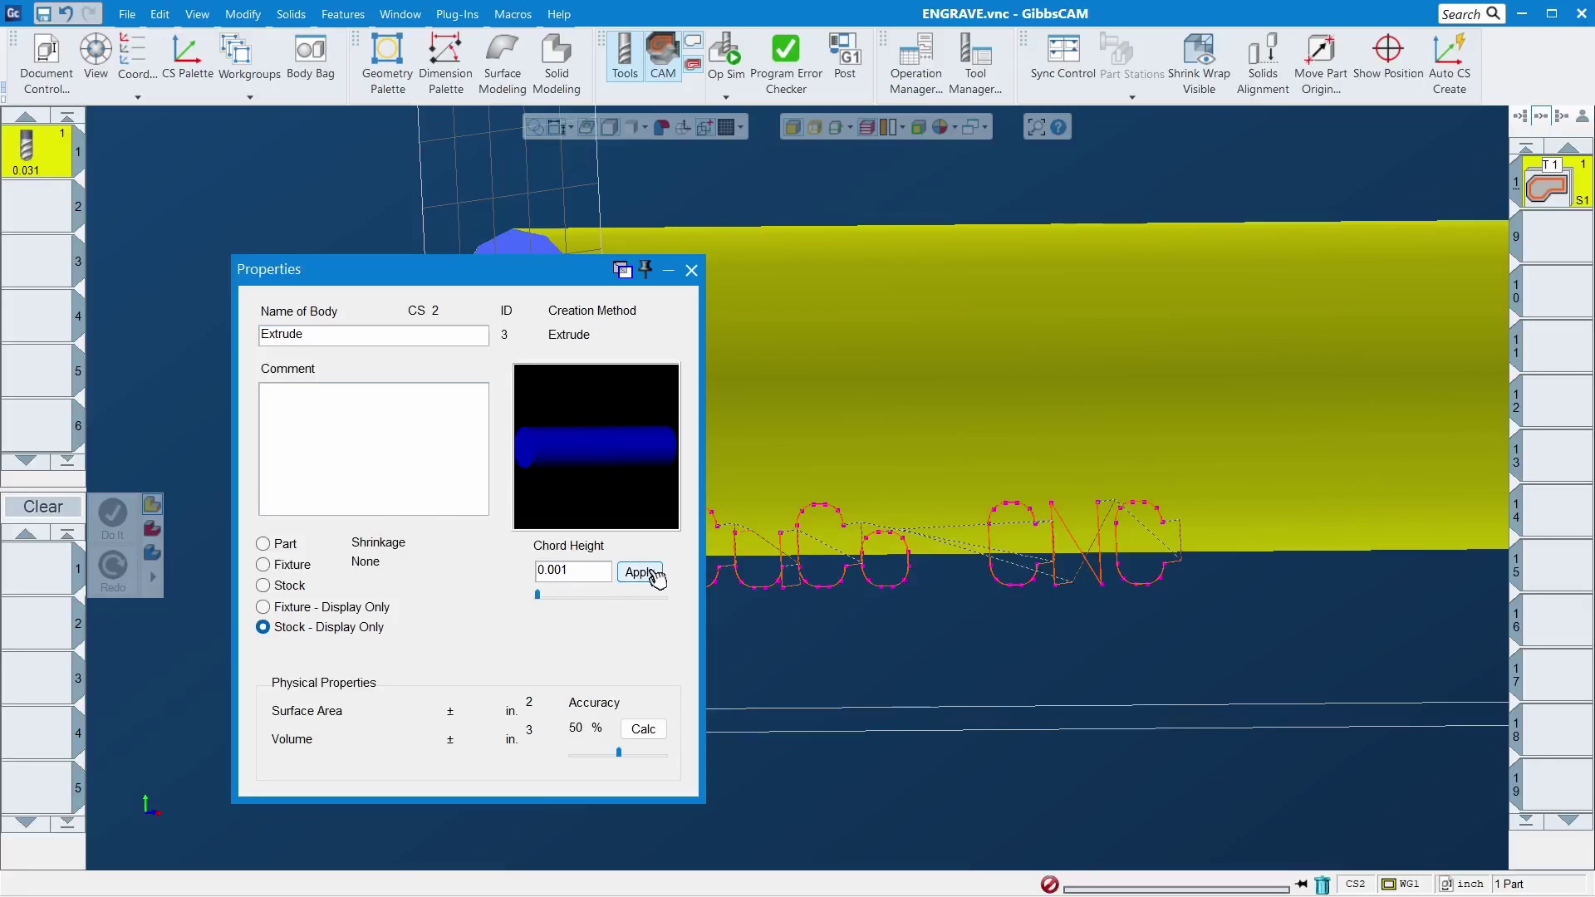
{"action": "left_click", "coordinate": [690, 271]}
{"action": "left_click", "coordinate": [663, 54]}
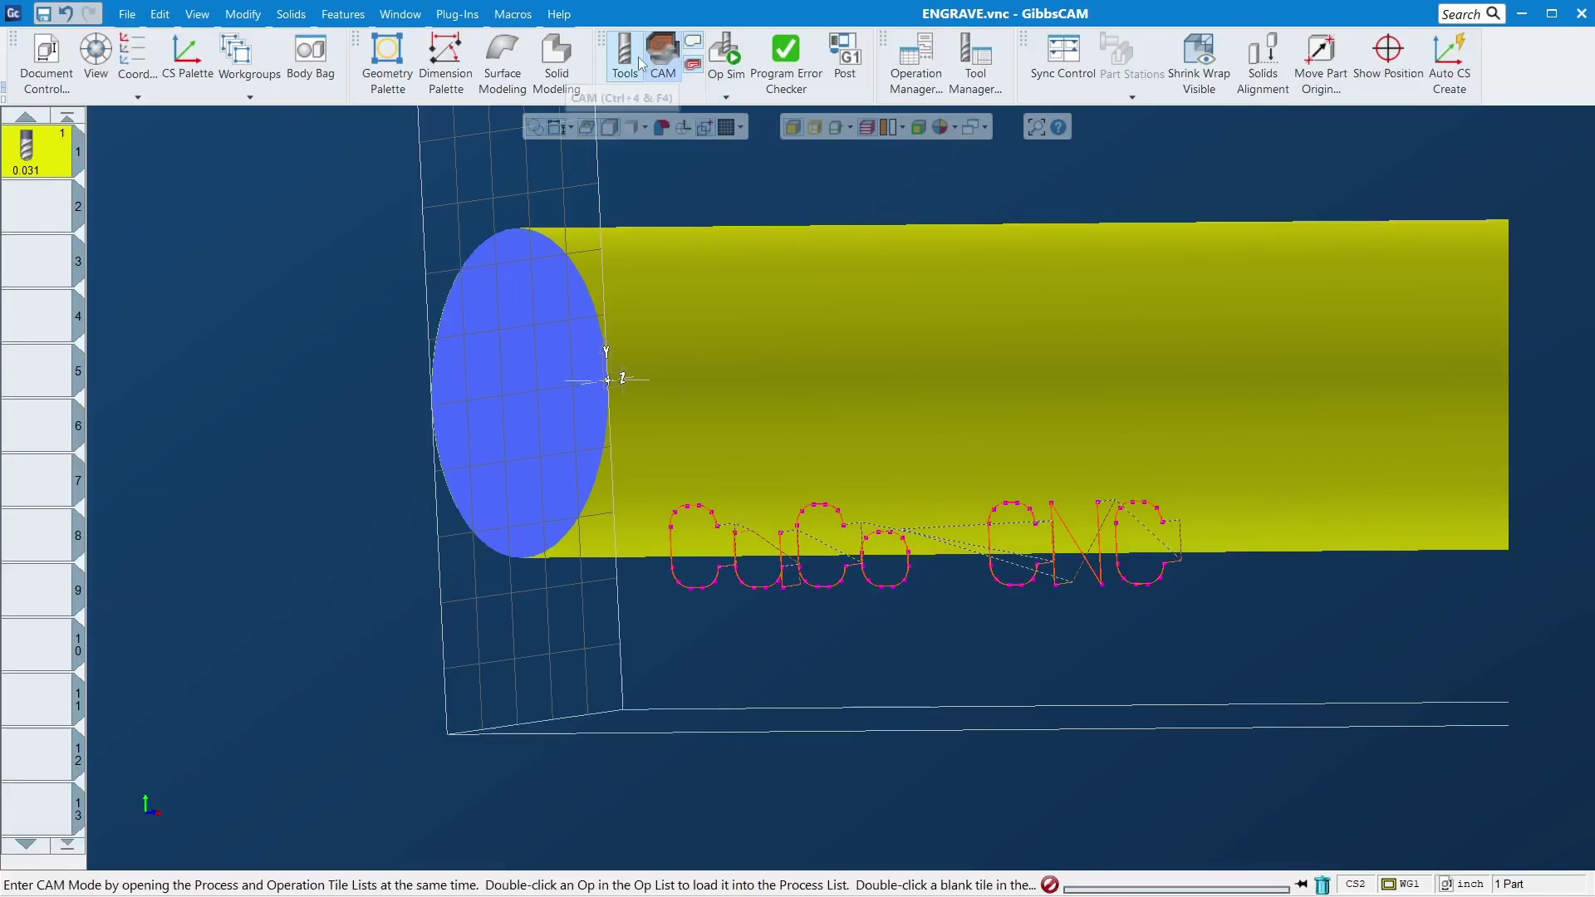
{"action": "left_click", "coordinate": [663, 54]}
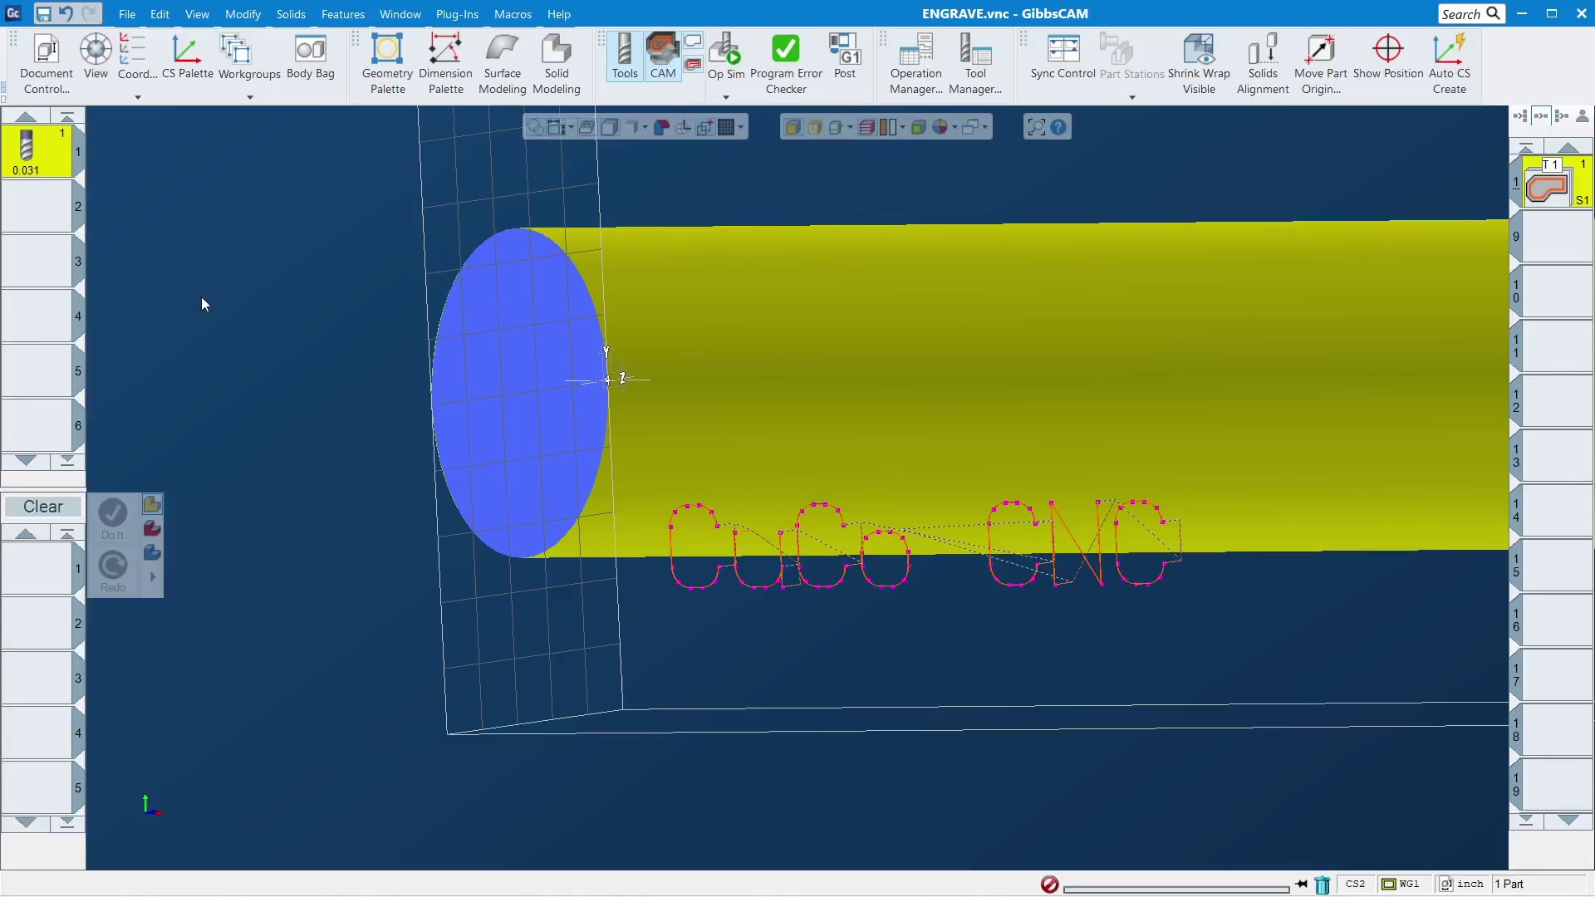
Step: Make the XY plane coordinate system current for text creation and close the coordinate system list
{"action": "left_click", "coordinate": [387, 72]}
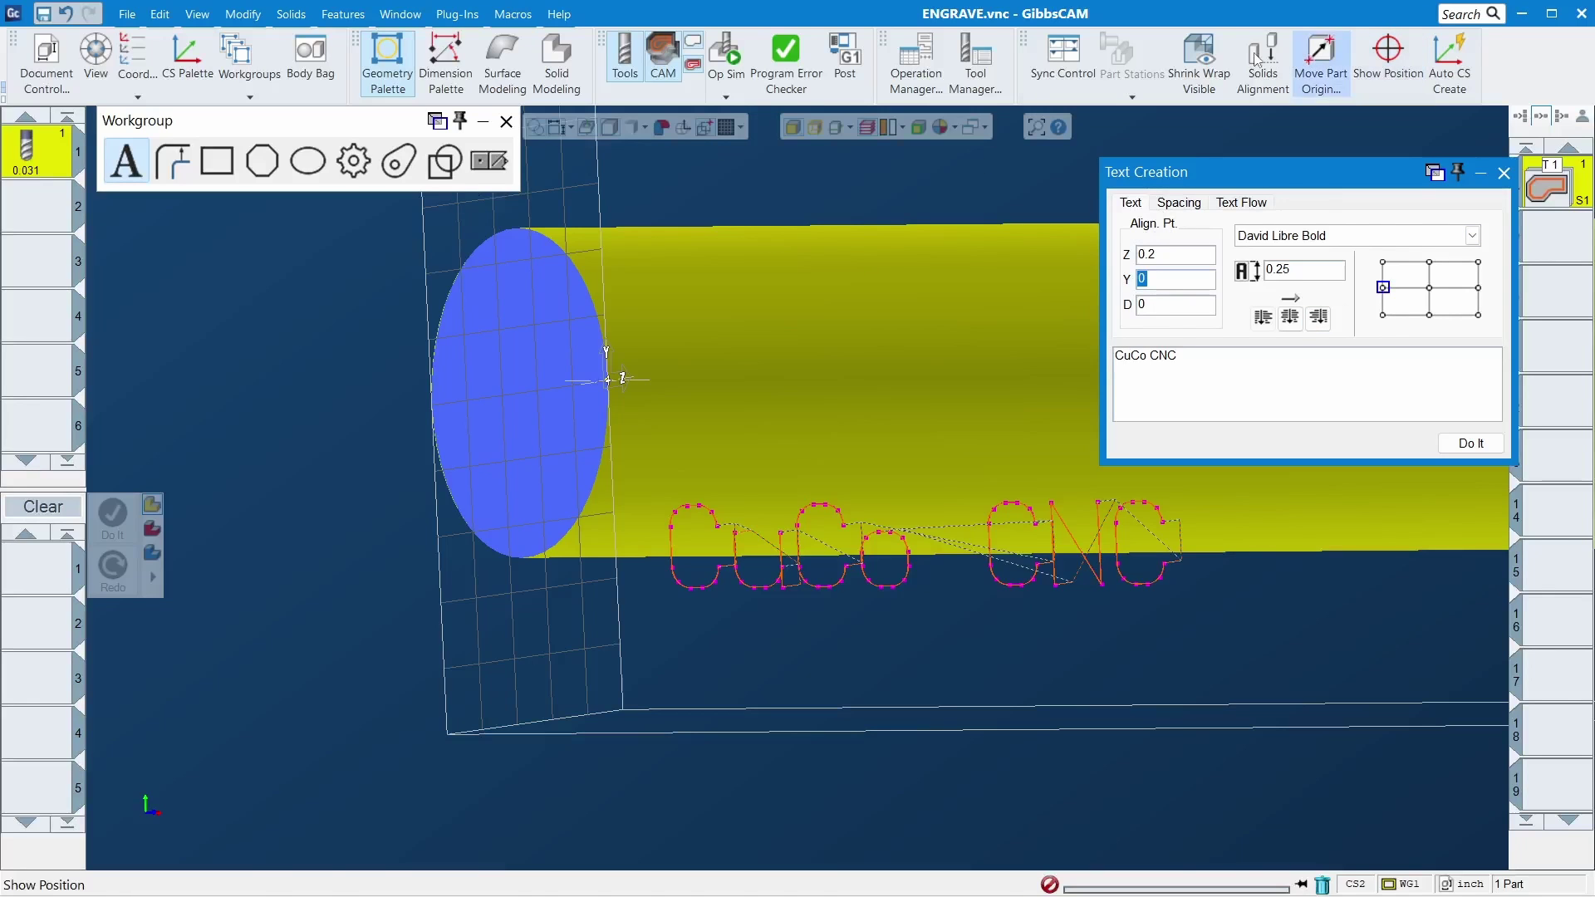
{"action": "left_click", "coordinate": [127, 55]}
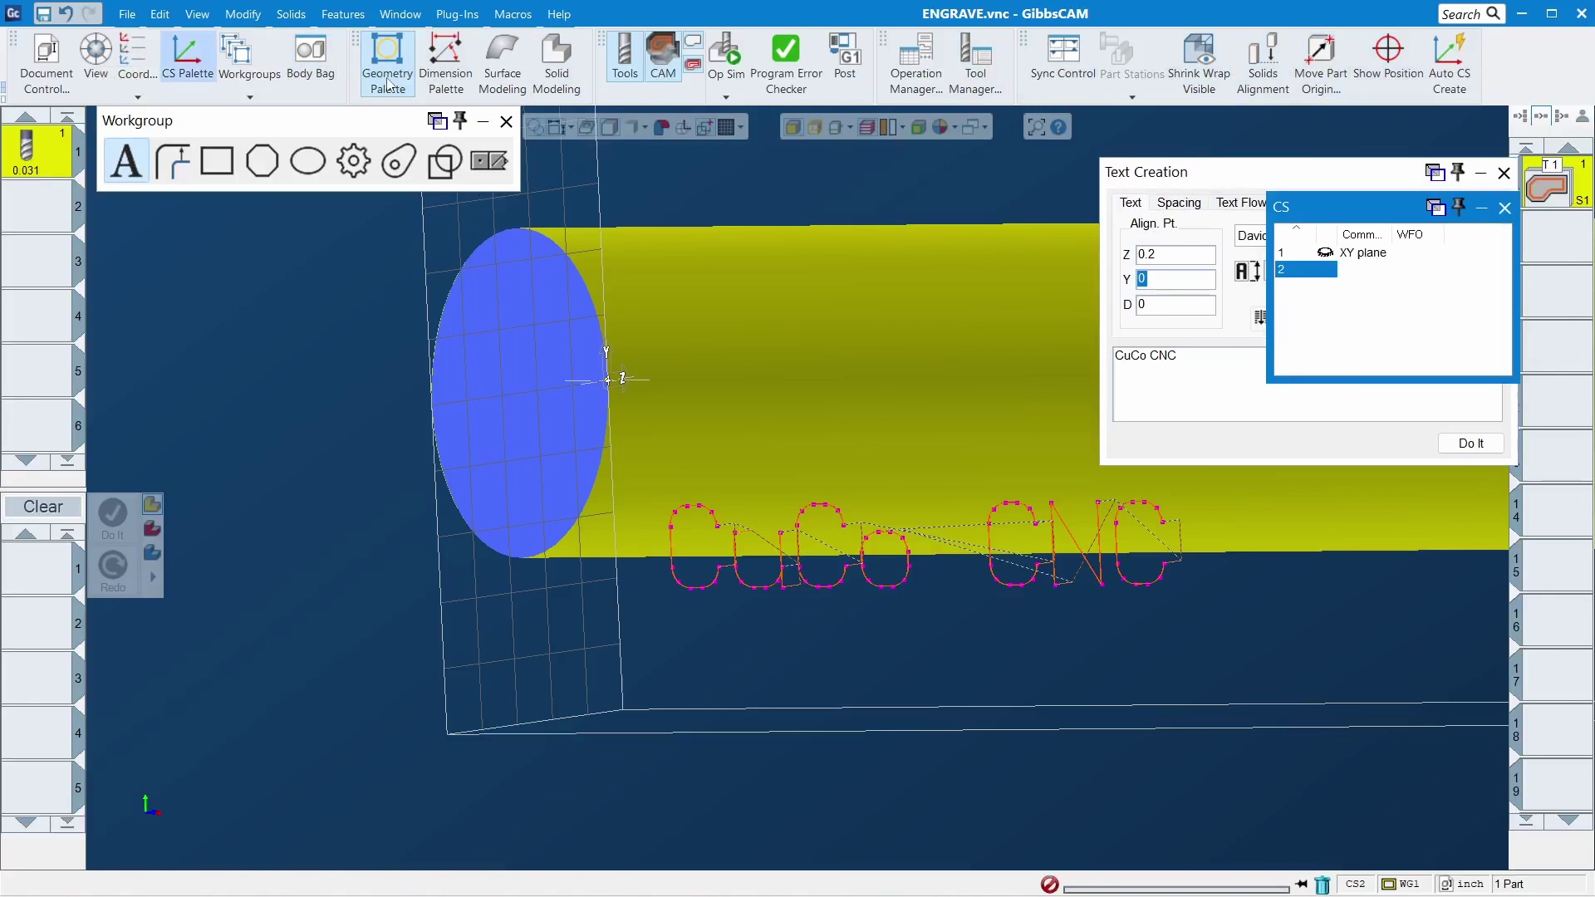
{"action": "left_click", "coordinate": [1379, 253]}
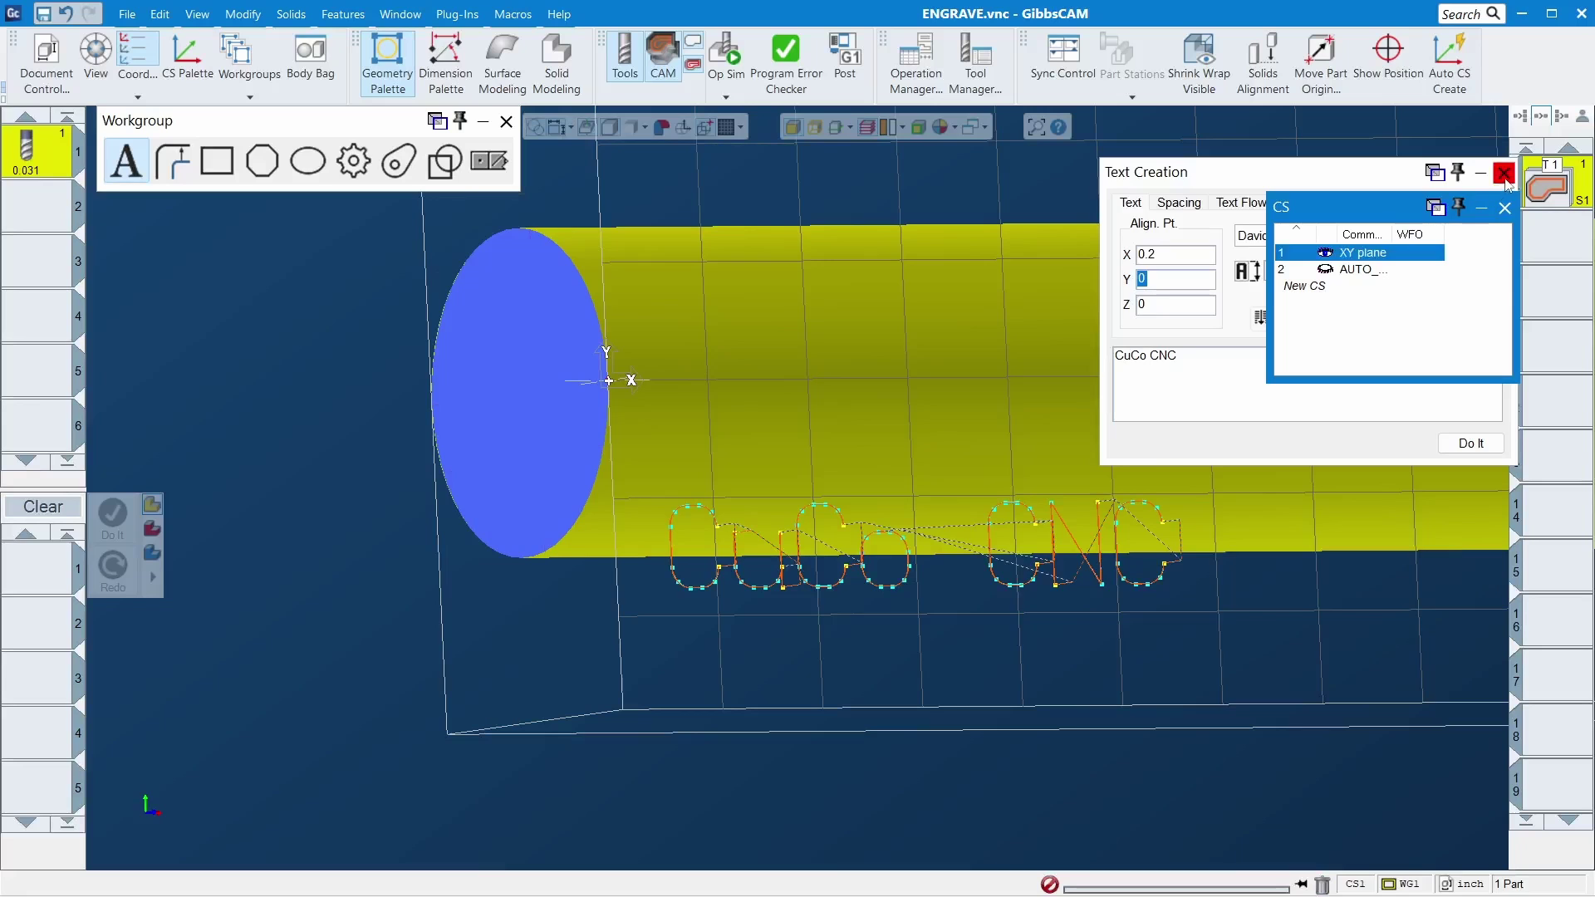
{"action": "left_click", "coordinate": [1504, 173]}
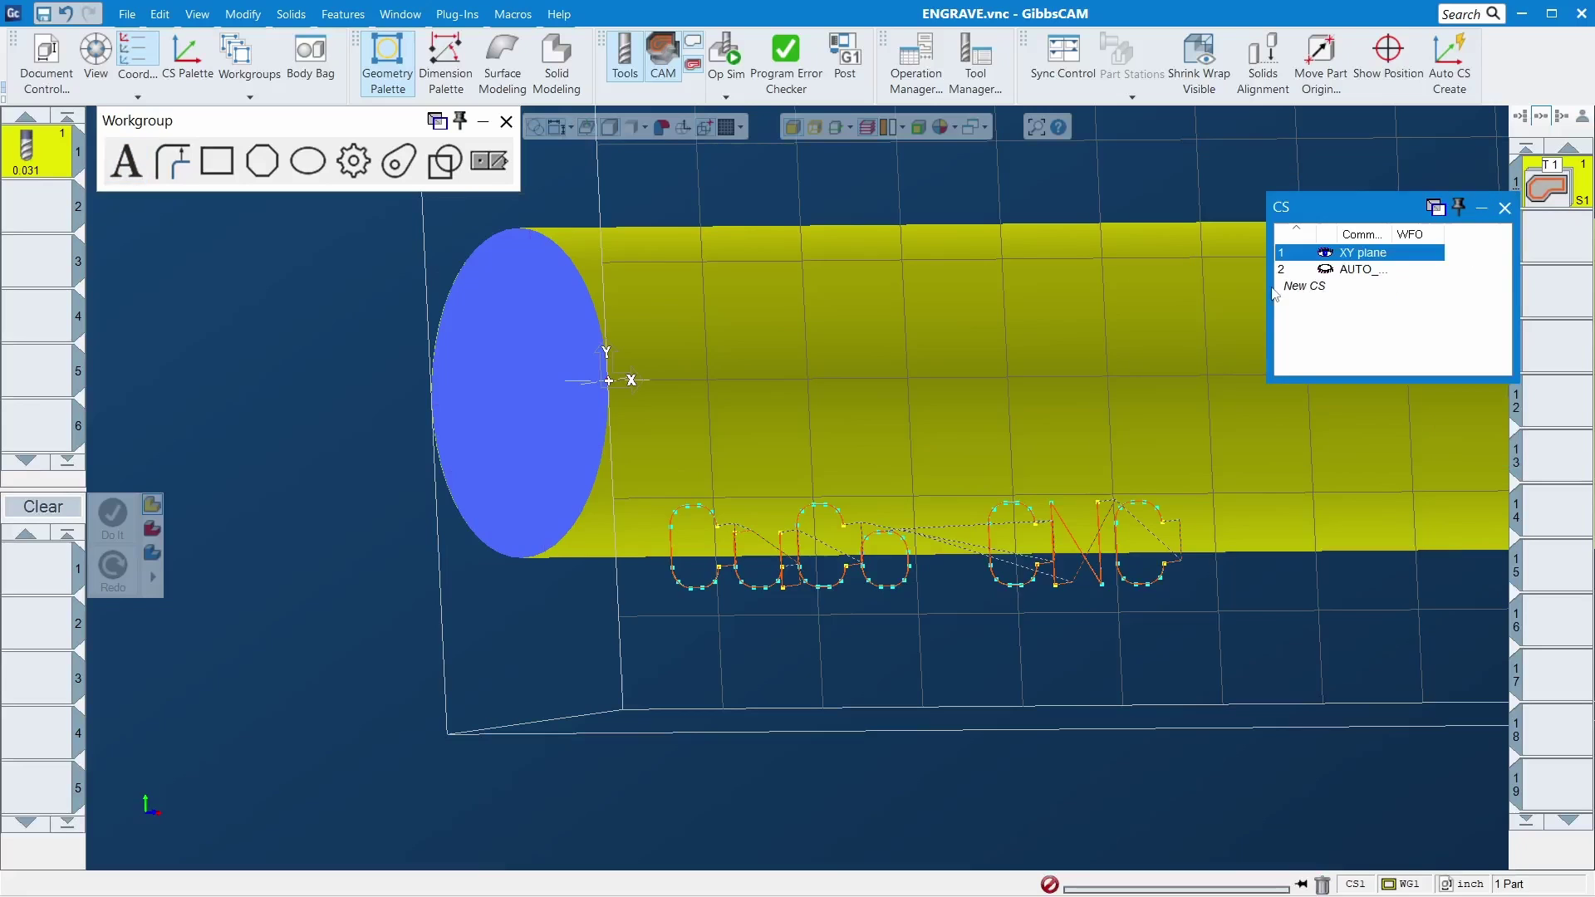
{"action": "left_click", "coordinate": [1505, 208]}
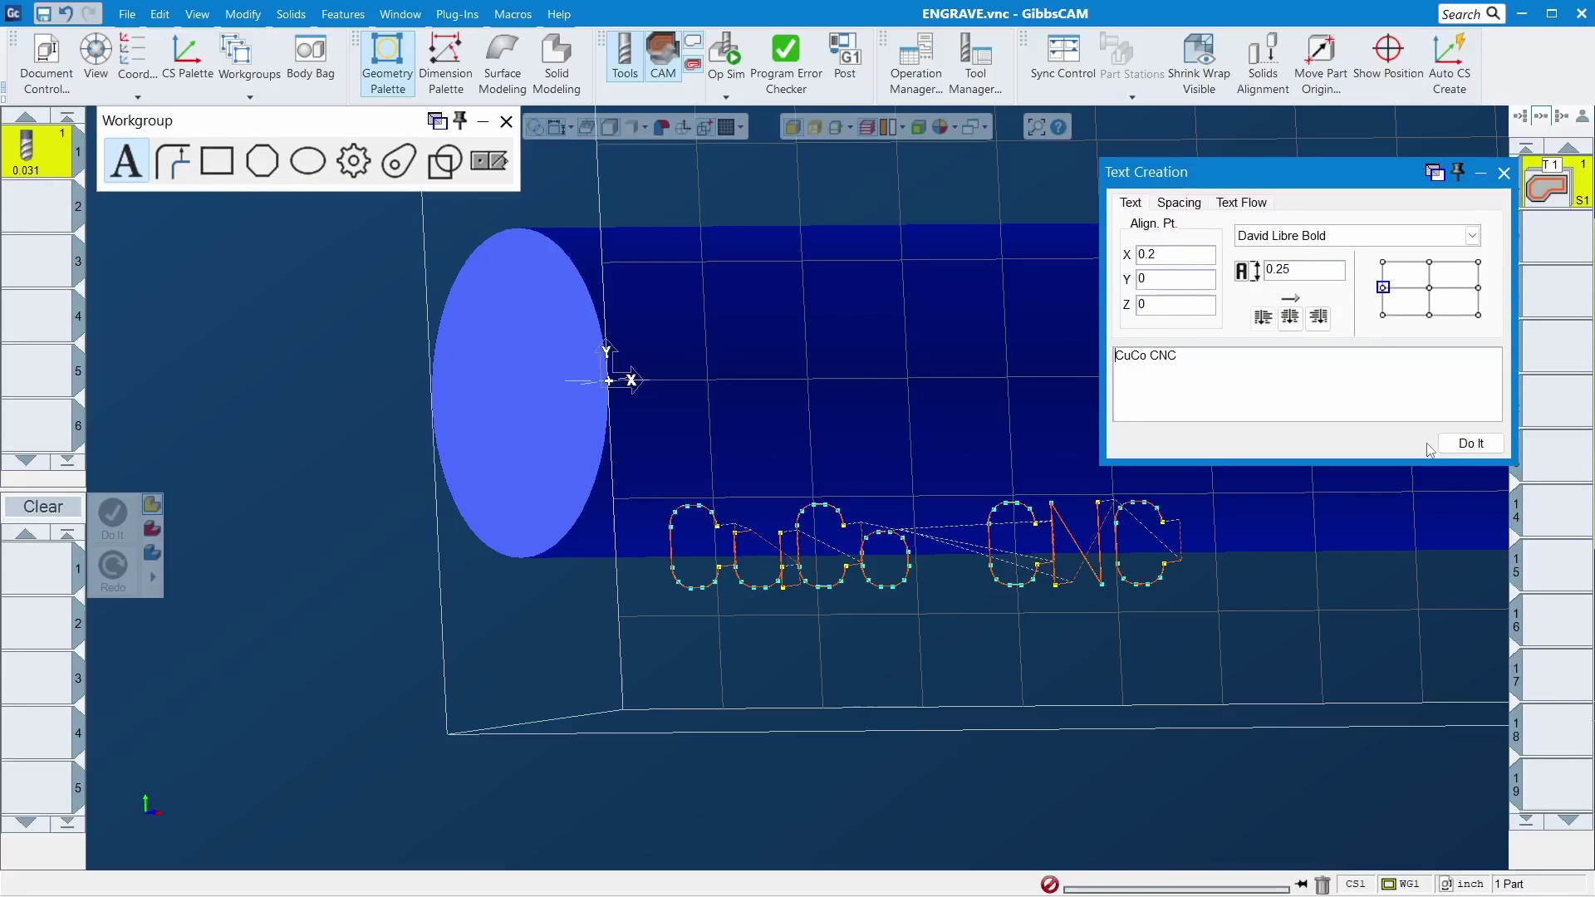
Step: Try creating the "CuCo CNC" text in David Libre Bold, 0.25 high at X 0.2, Y 0, Z 0, and undo it
{"action": "left_click", "coordinate": [1470, 445]}
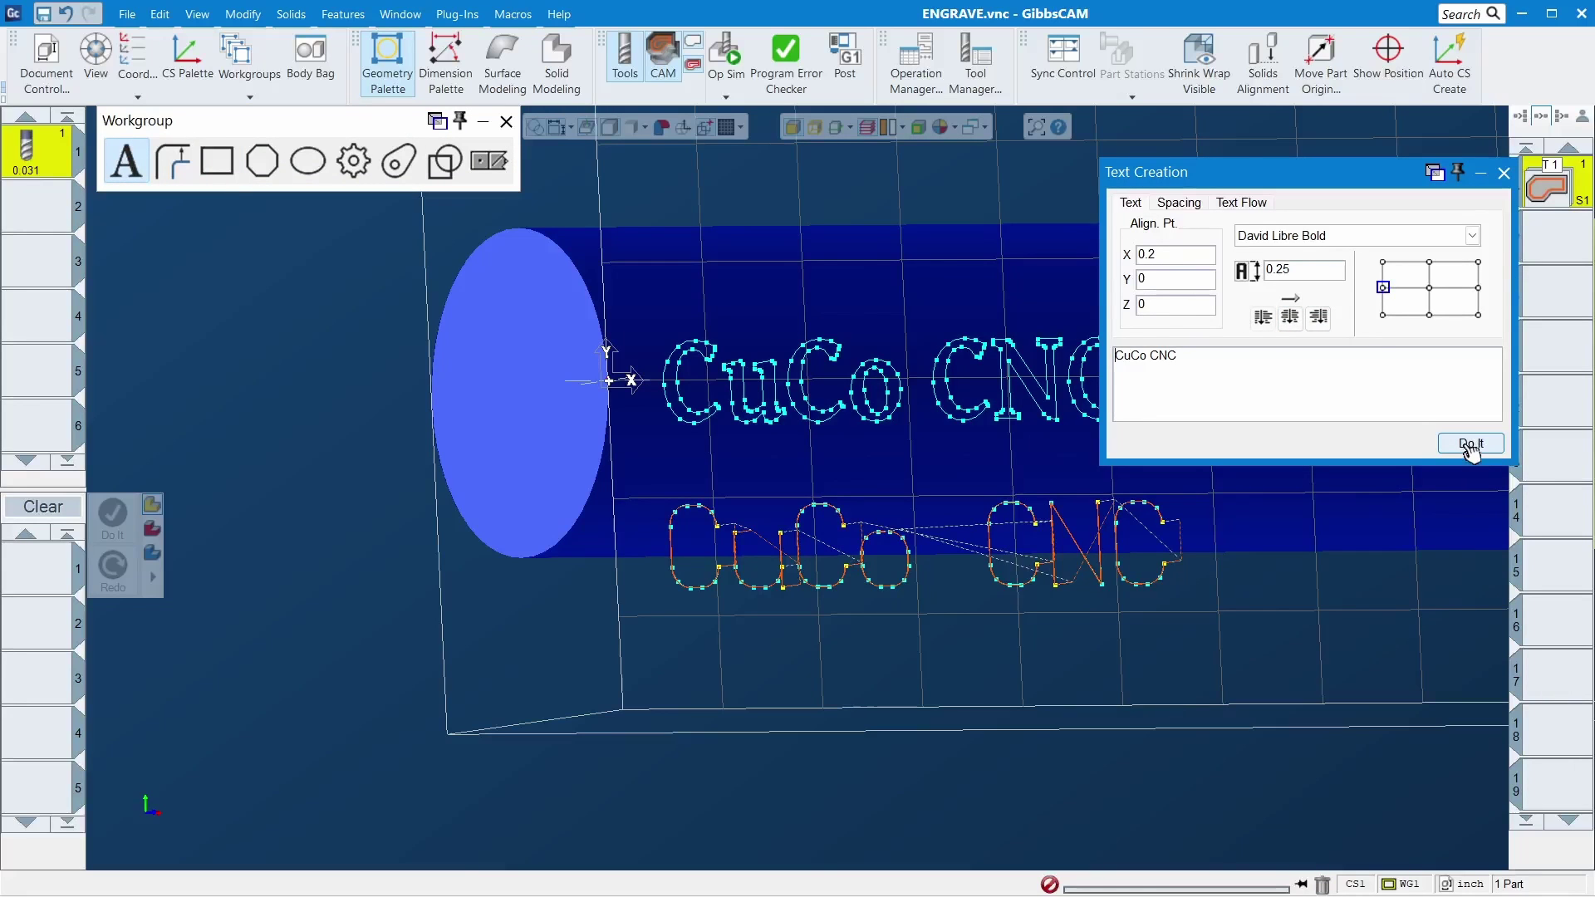
{"action": "key", "text": "ctrl+z"}
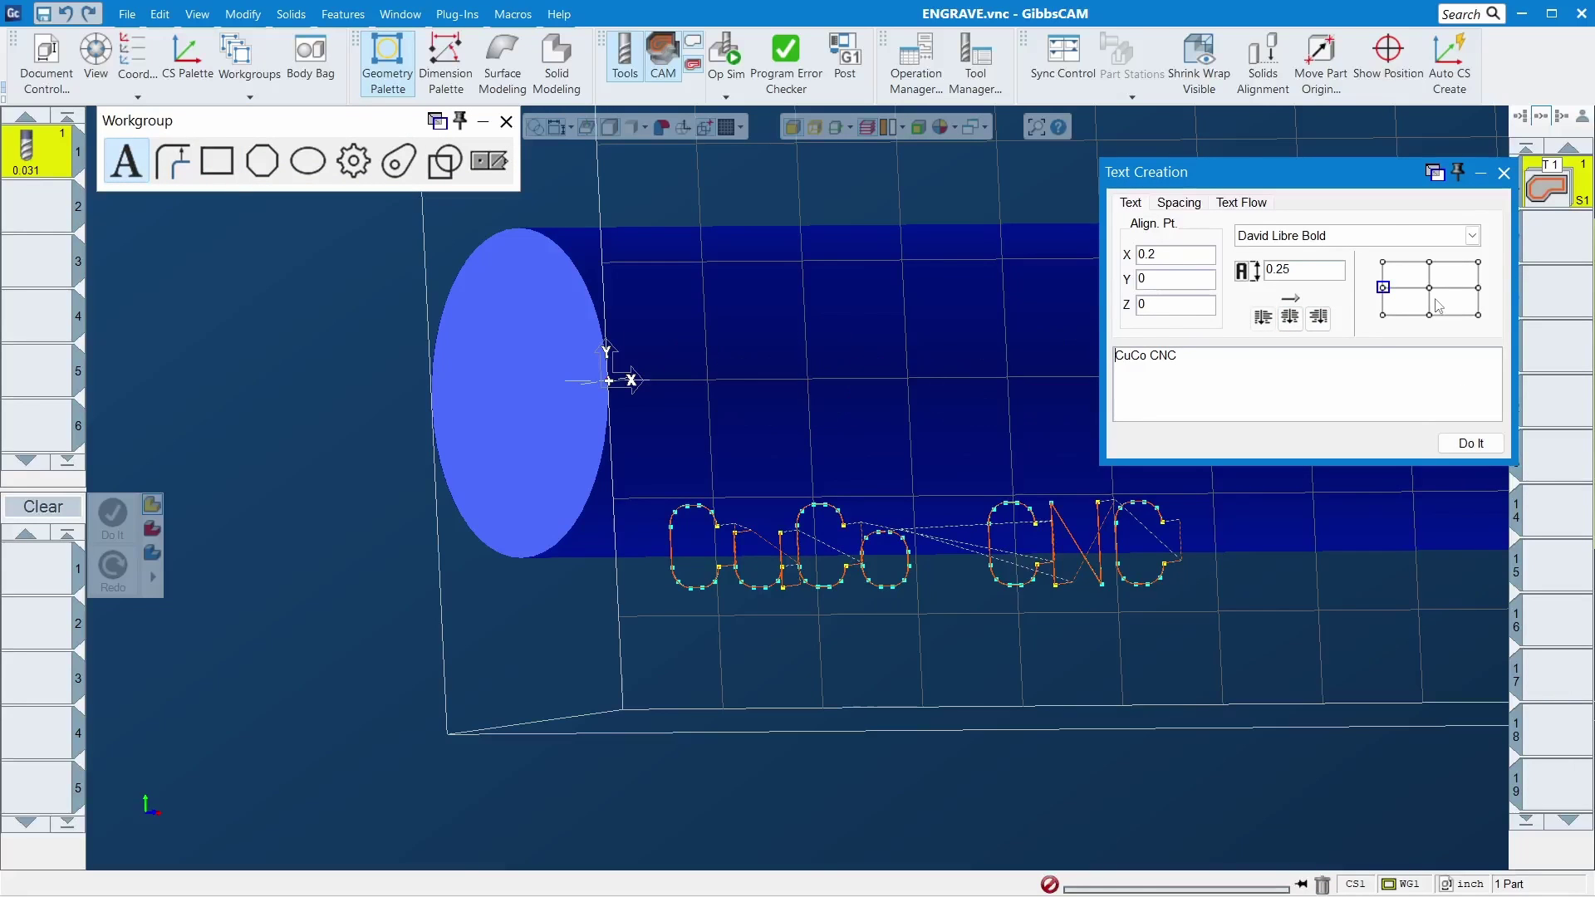
Step: Change the text font to Moorpark, create the "CuCo CNC" geometry on the cylinder's centreline, and close the text creation dialog
{"action": "left_click", "coordinate": [1407, 242]}
{"action": "scroll", "coordinate": [1377, 279], "scroll_direction": "down", "scroll_amount": 10}
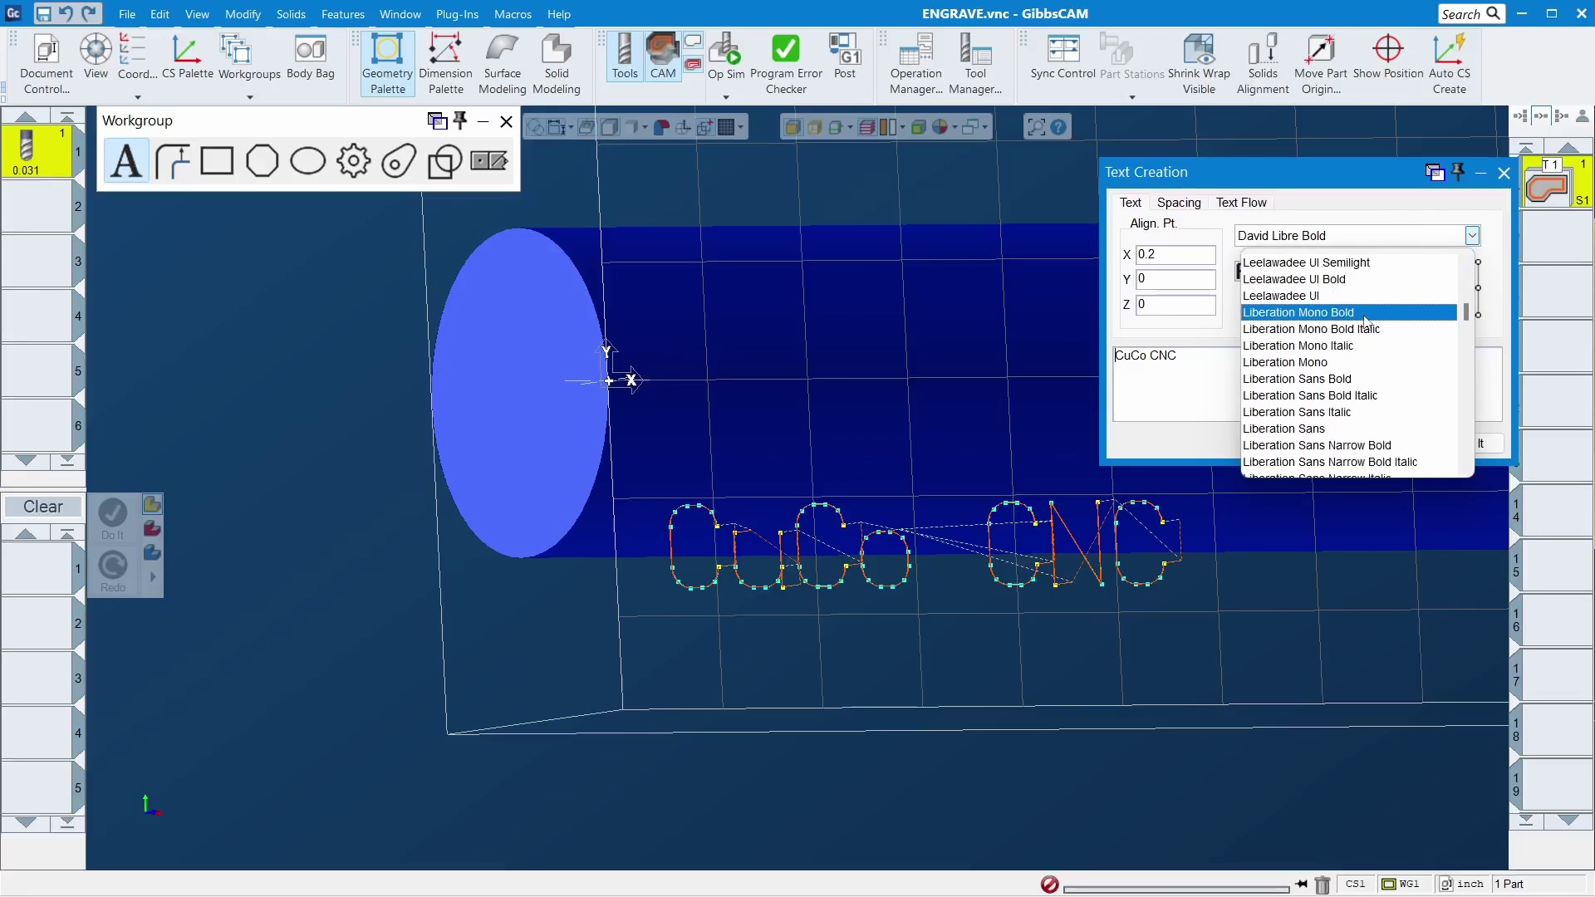
{"action": "scroll", "coordinate": [1364, 322], "scroll_direction": "down", "scroll_amount": 15}
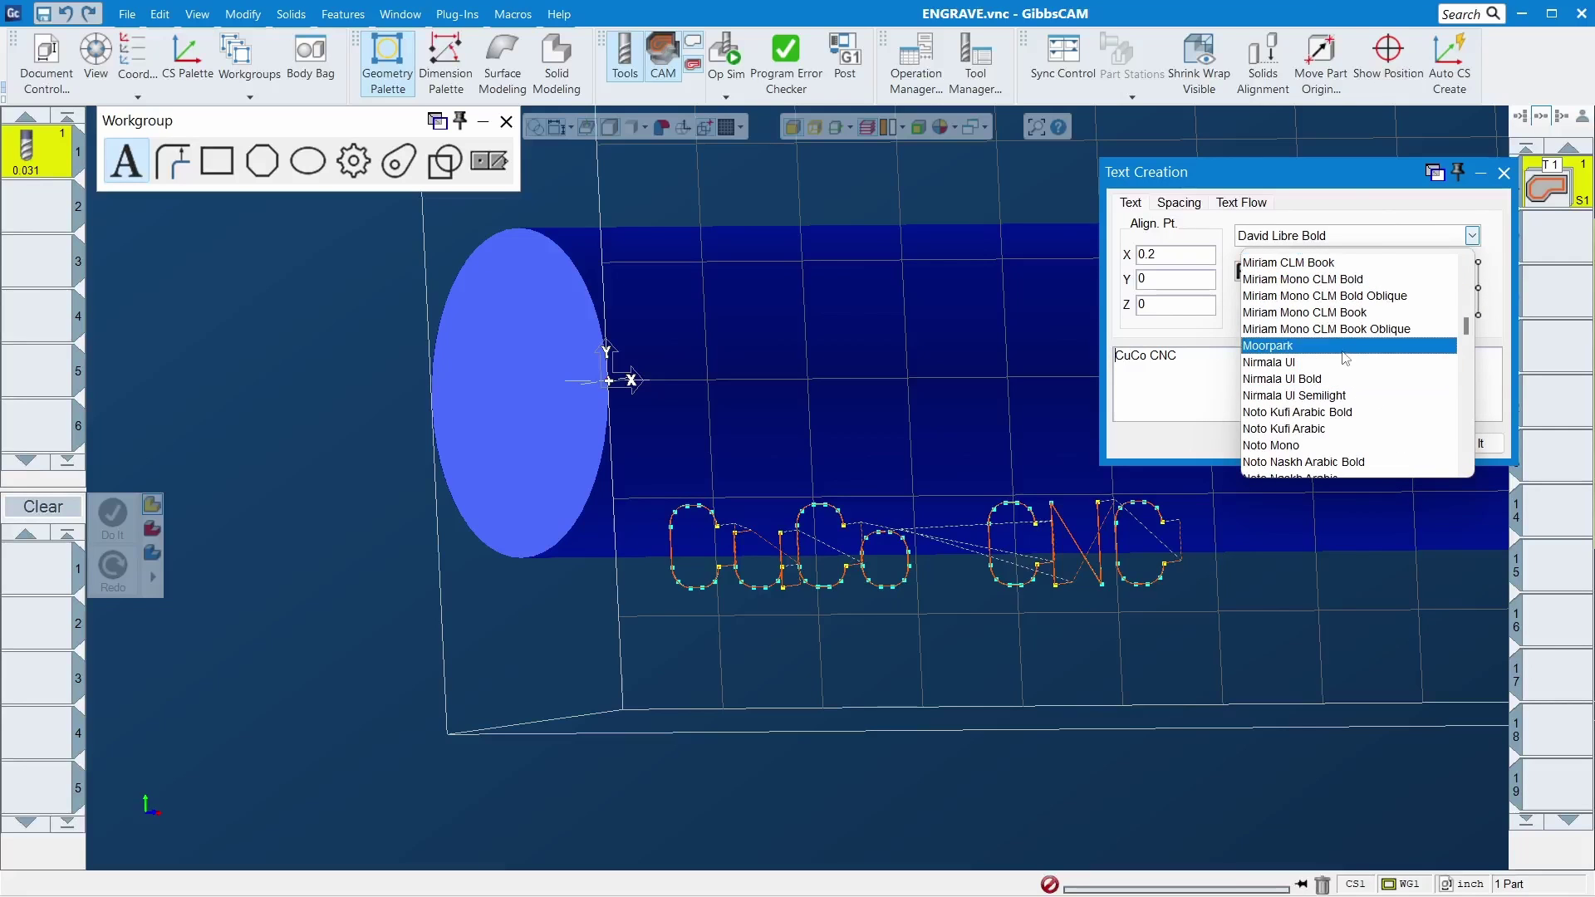
{"action": "left_click", "coordinate": [1346, 346]}
{"action": "left_click", "coordinate": [1471, 443]}
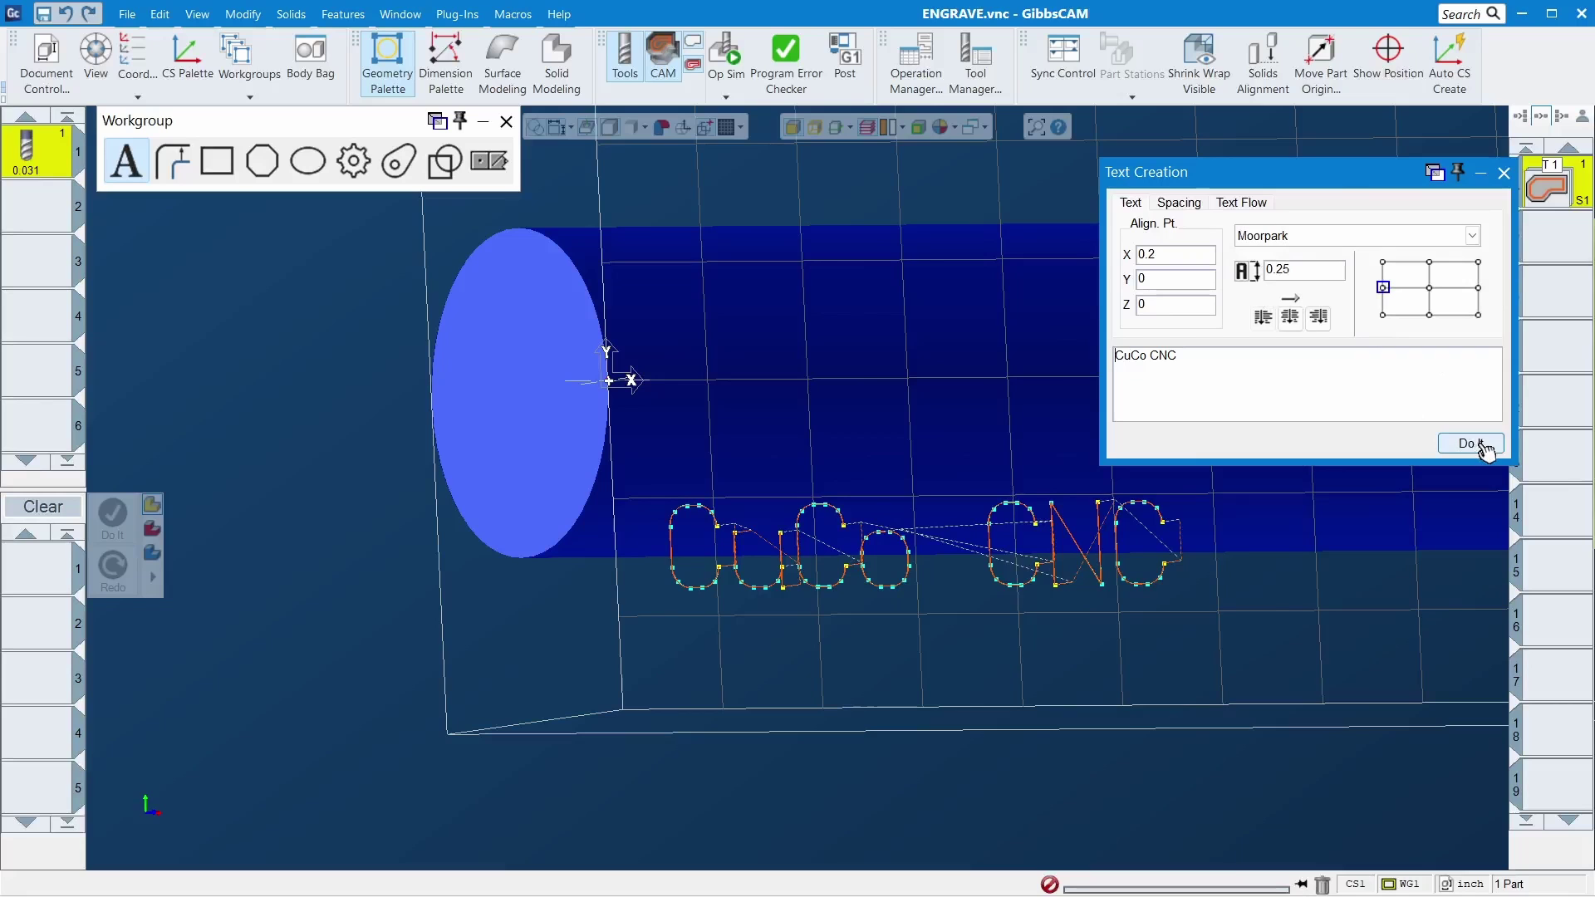
{"action": "left_click", "coordinate": [1504, 173]}
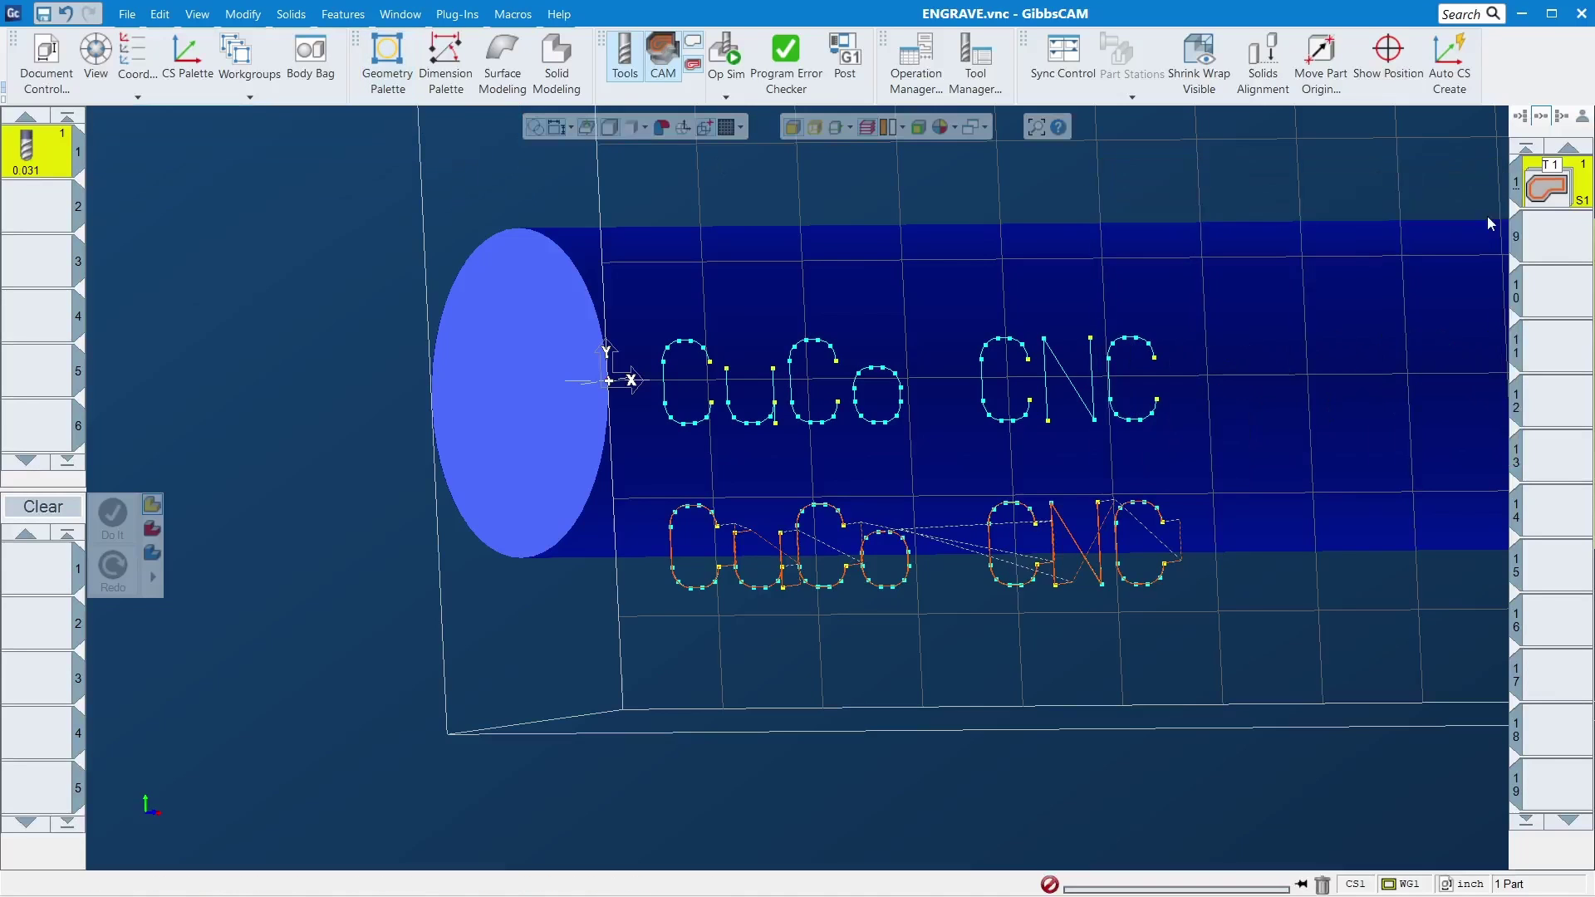
Step: Reopen the engraving operation, hide the cylinder in a view square to XY, select the new "CuCo CNC" text as its geometry, and redo it
{"action": "double_click", "coordinate": [1566, 196]}
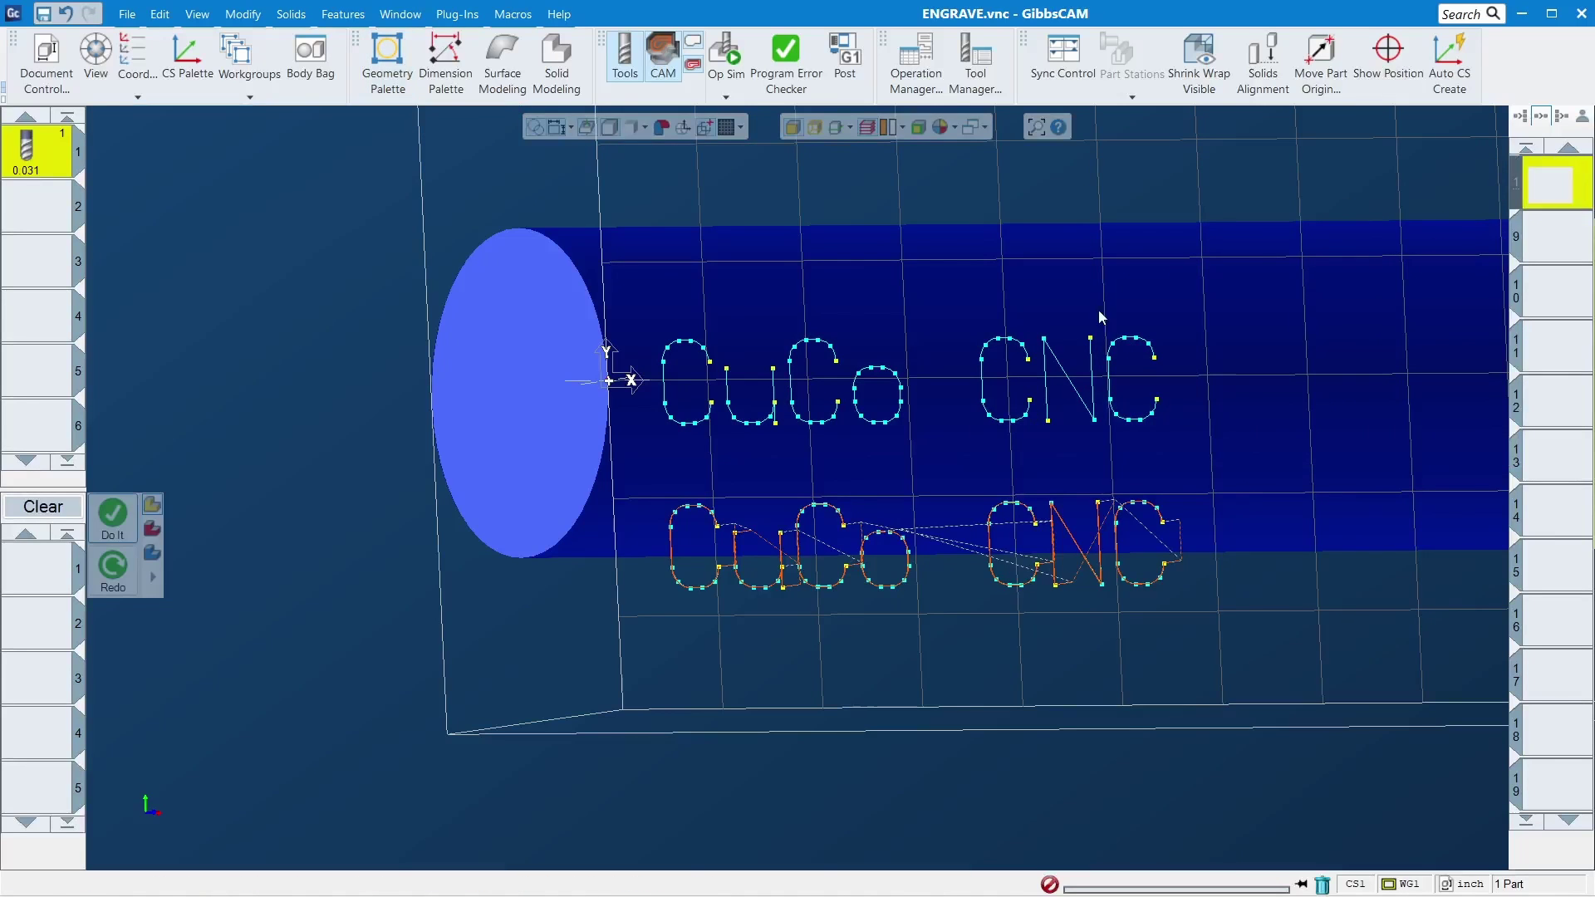
{"action": "left_click", "coordinate": [163, 779]}
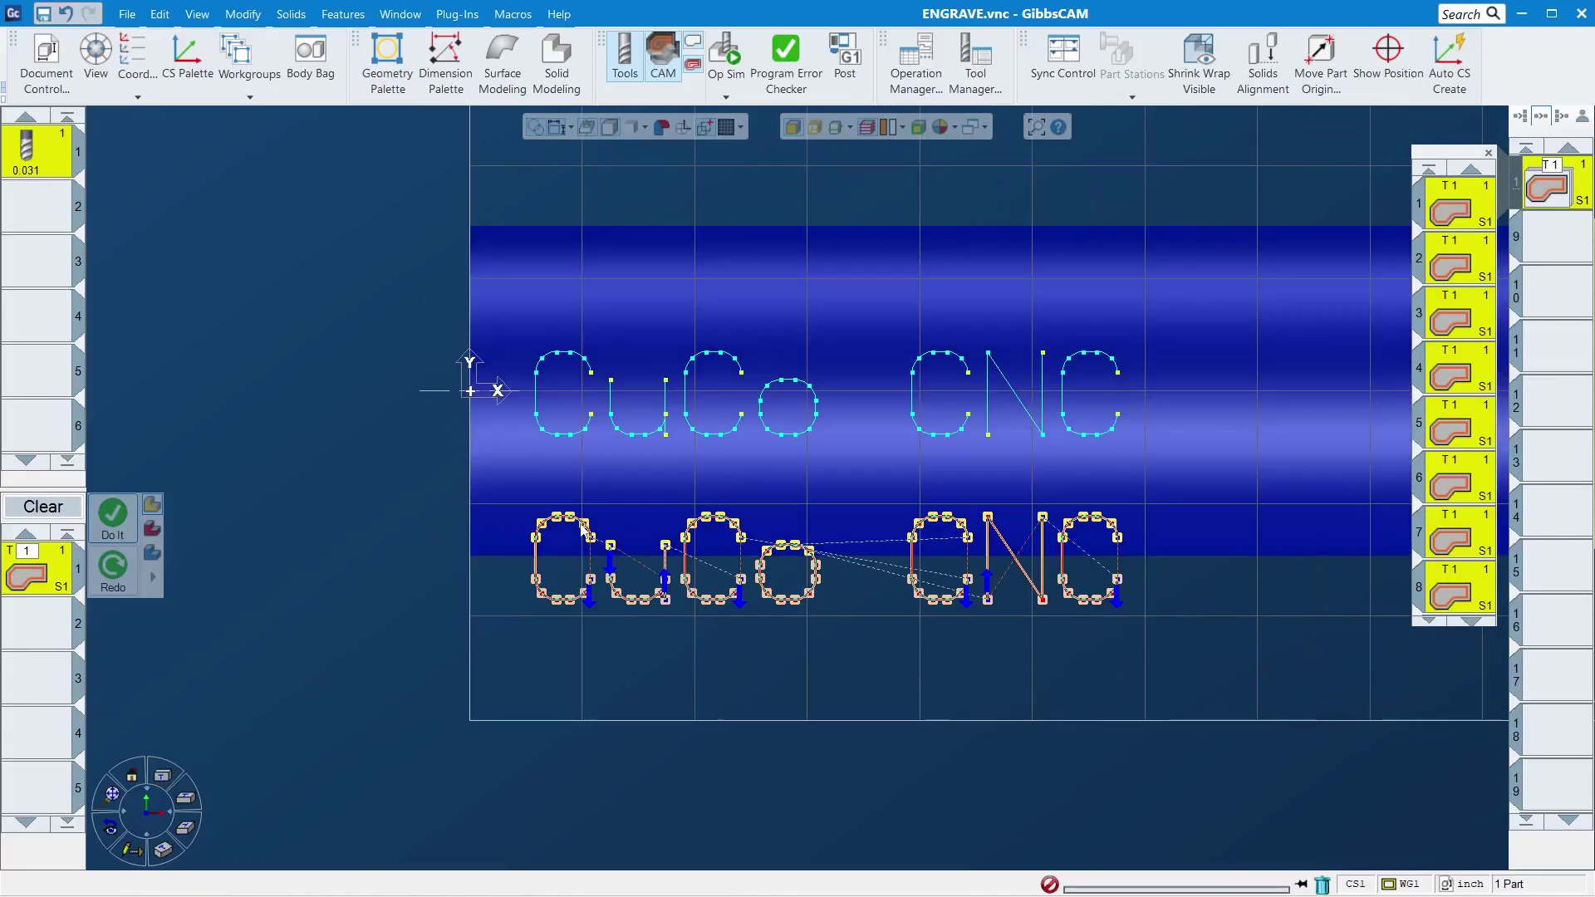
{"action": "left_click", "coordinate": [610, 127]}
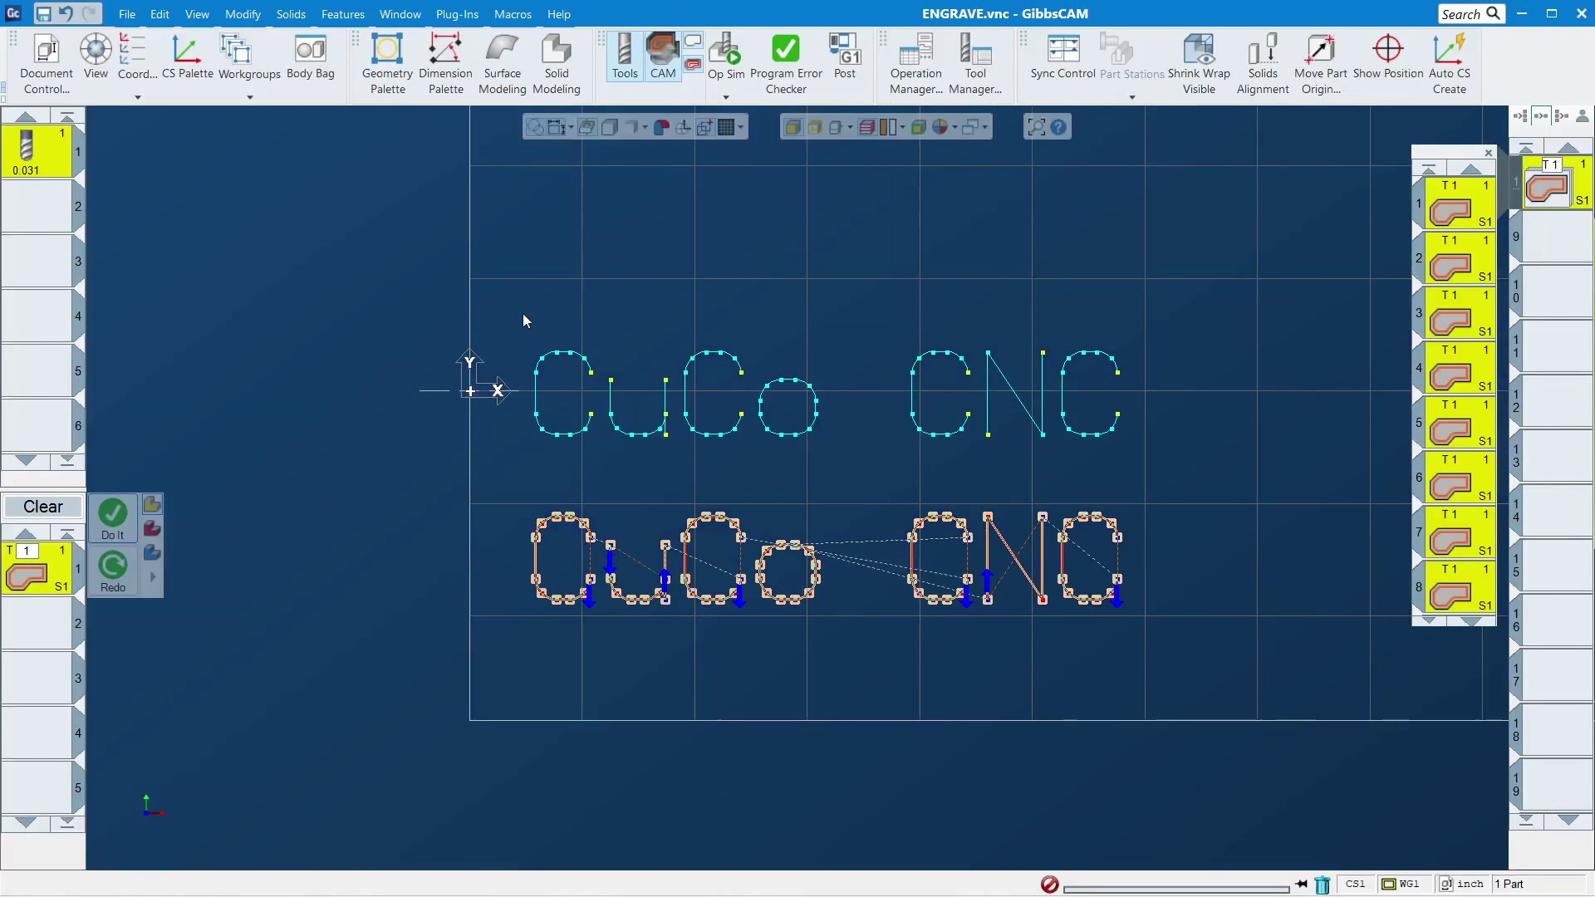
{"action": "left_click_drag", "start_coordinate": [478, 271], "coordinate": [1193, 467]}
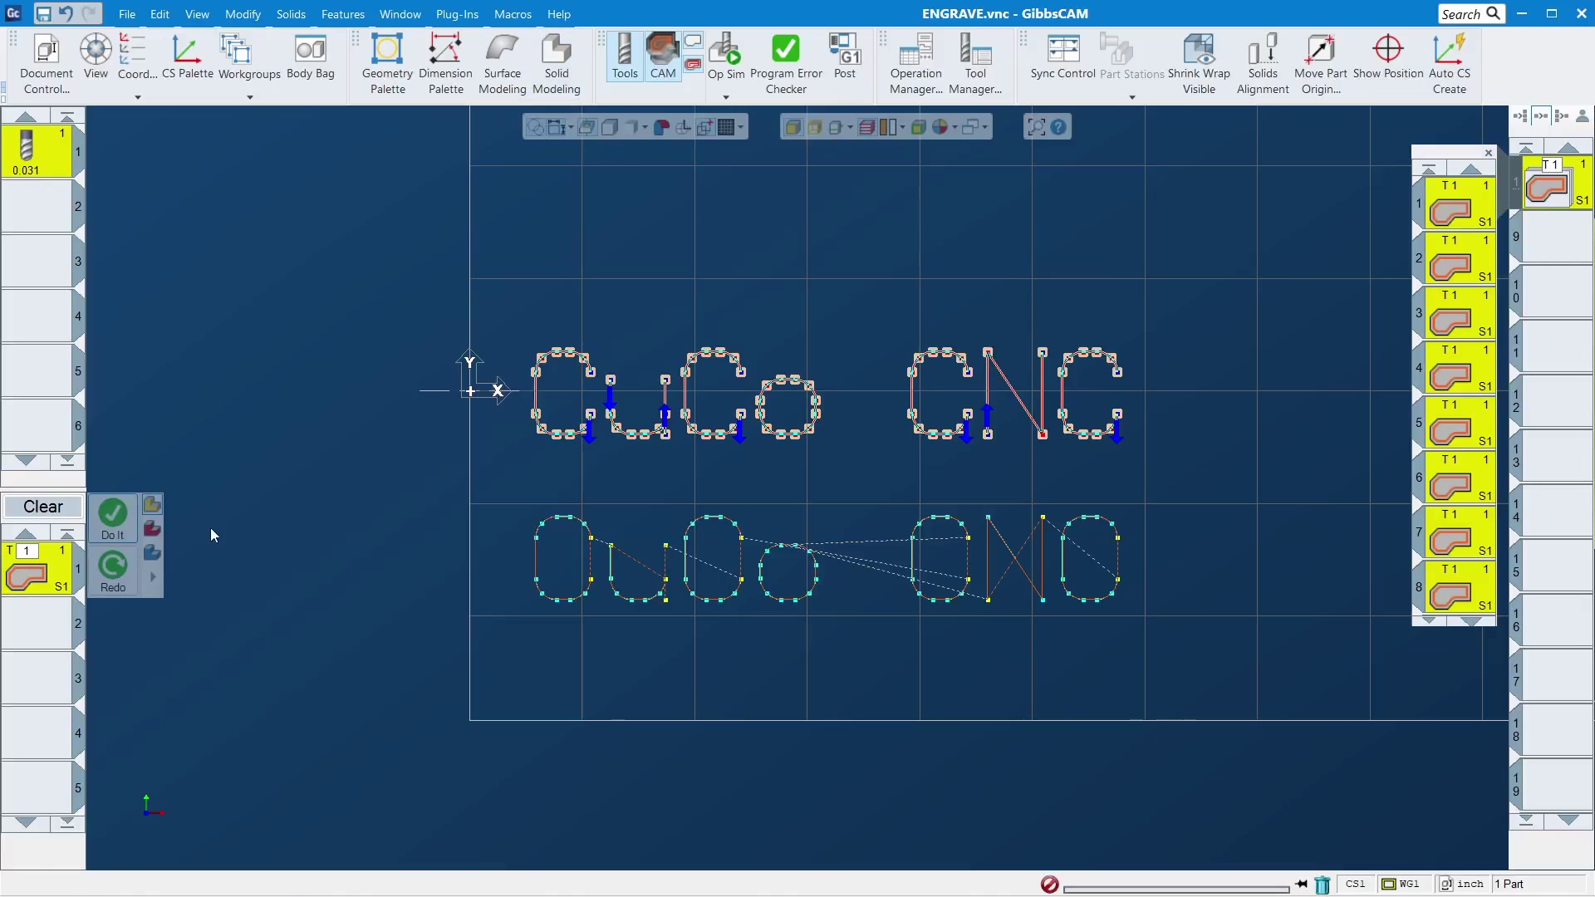
{"action": "left_click", "coordinate": [103, 582]}
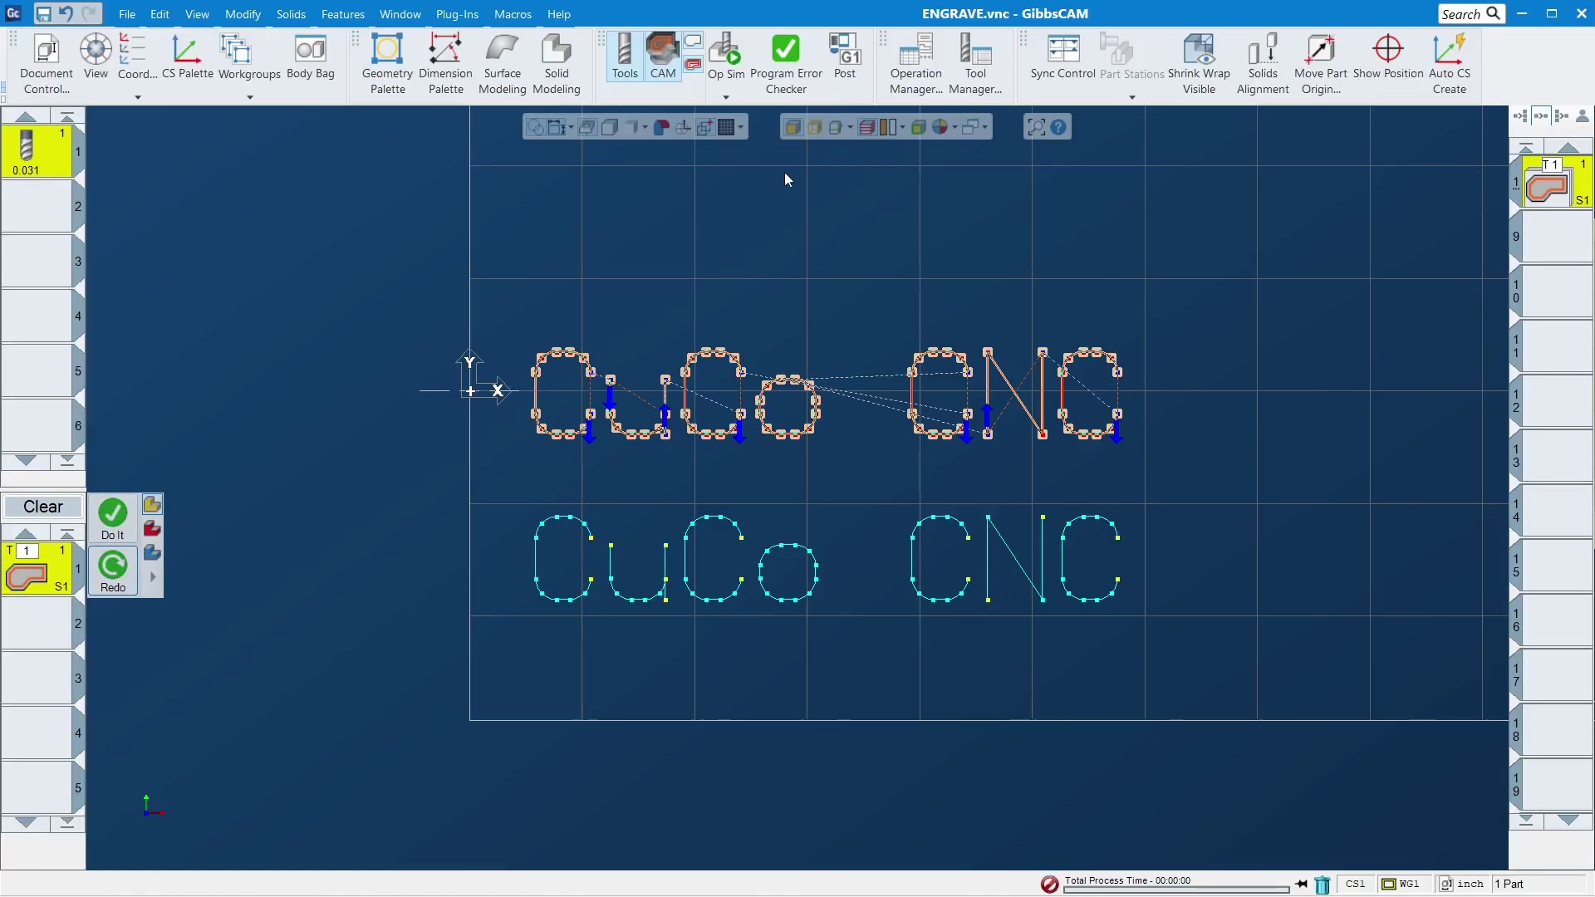
Step: Run the Op Sim rendering of the engraving operation regenerated on the centred text
{"action": "left_click", "coordinate": [727, 59]}
{"action": "left_click", "coordinate": [1247, 268]}
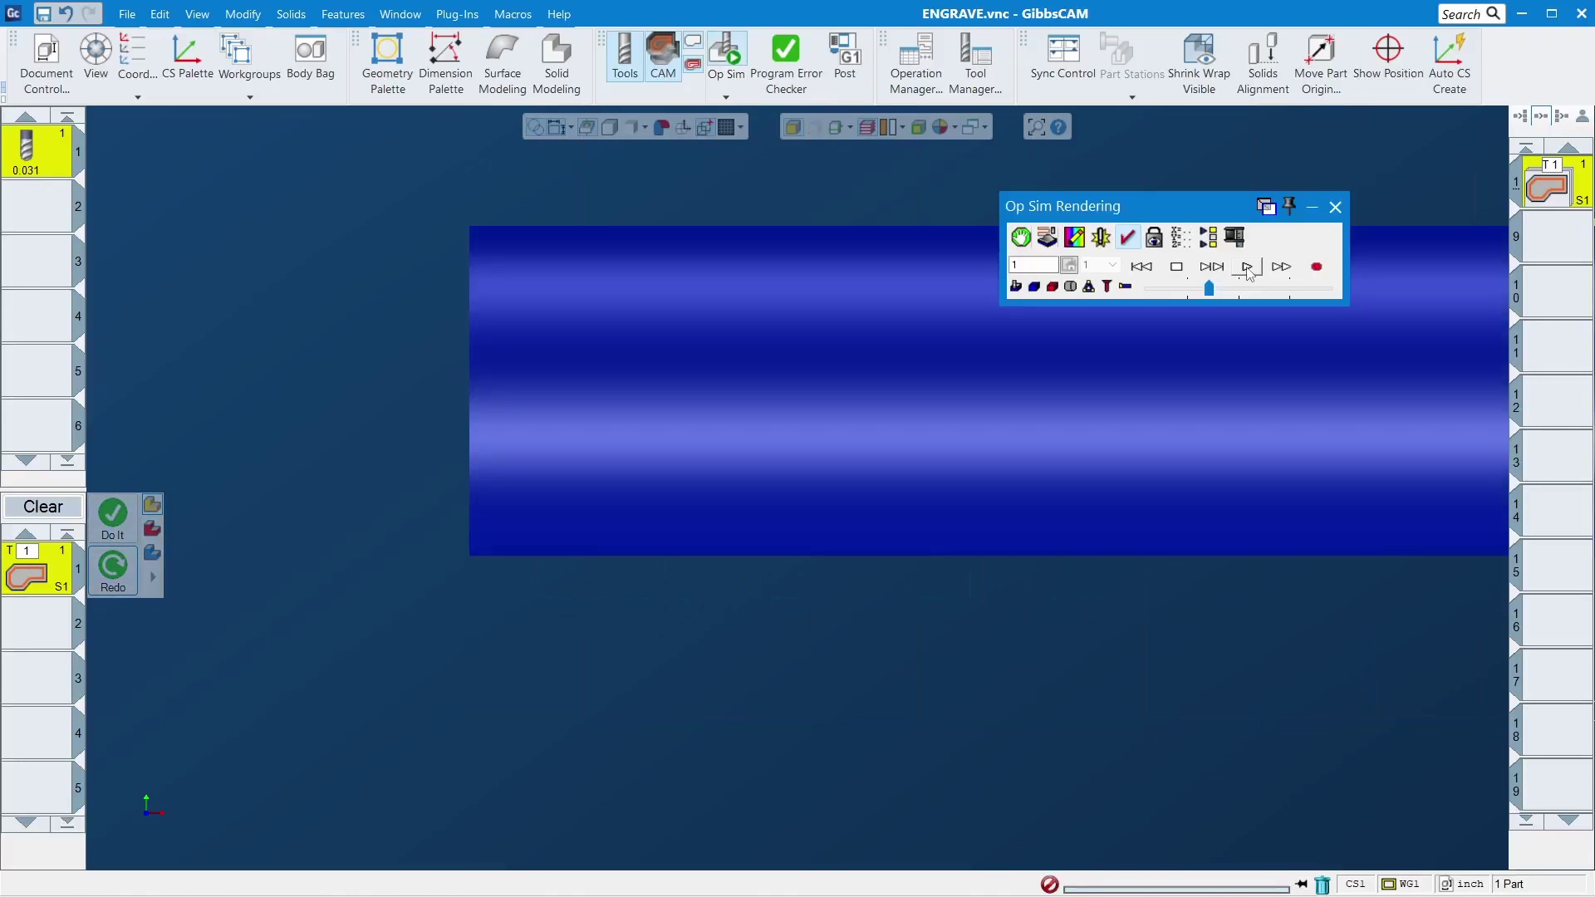